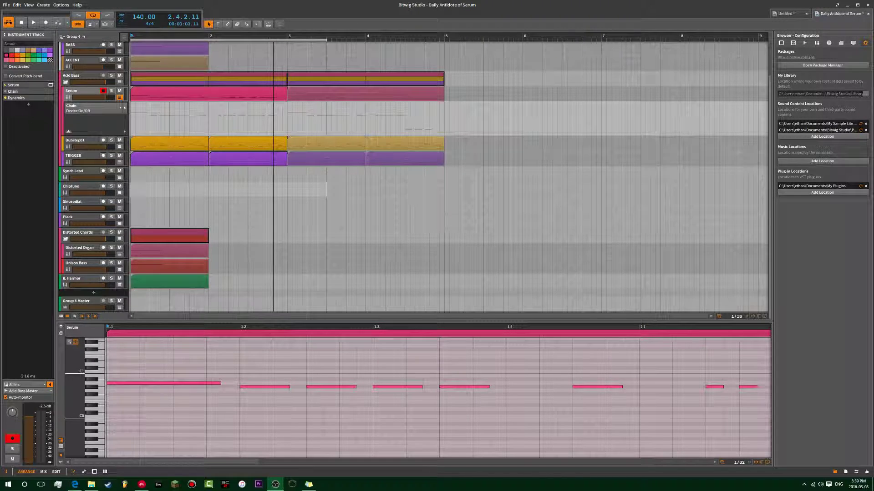
# Step: Play the arrangement from the first bar and solo the Serum track within the Acid Bass group
pyautogui.click(131, 116)
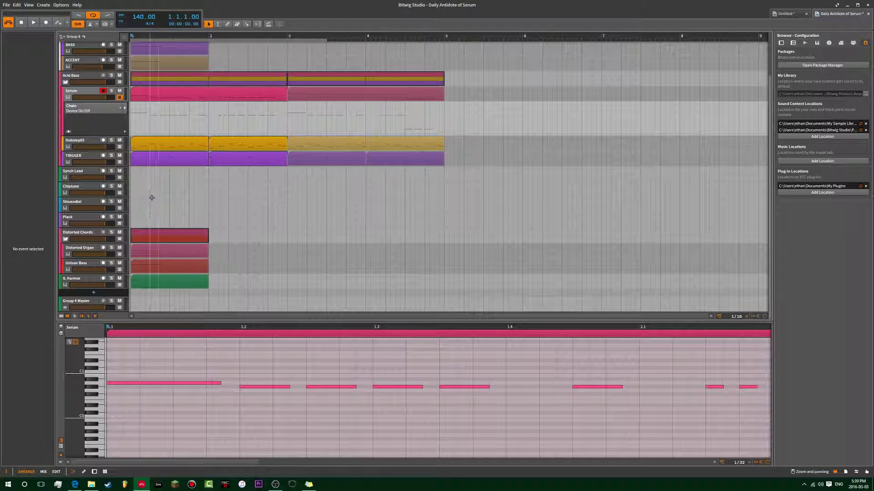
pyautogui.press('space')
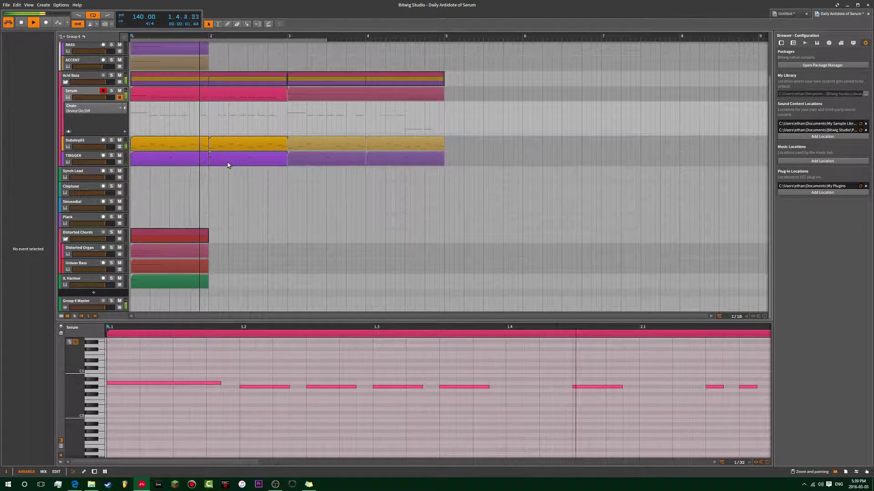
pyautogui.click(111, 91)
pyautogui.press('space')
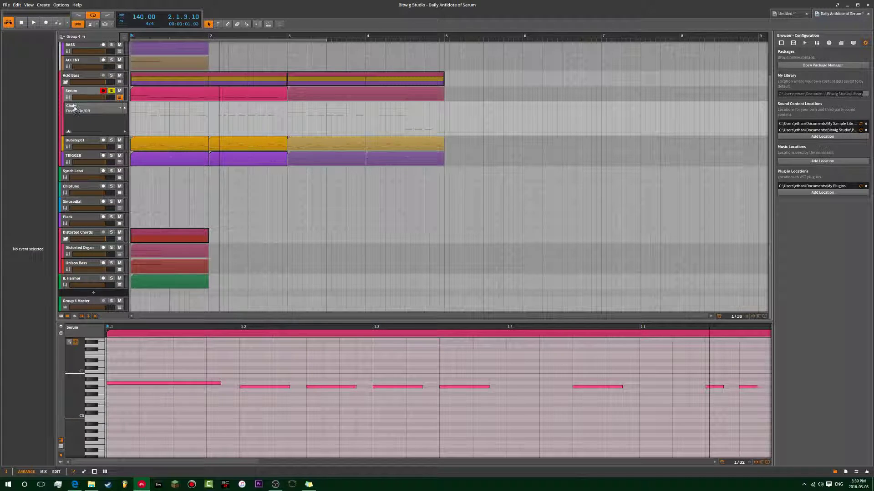
# Step: Open the Serum track's synth window and look over the patch's effects and oscillator pages
pyautogui.click(72, 91)
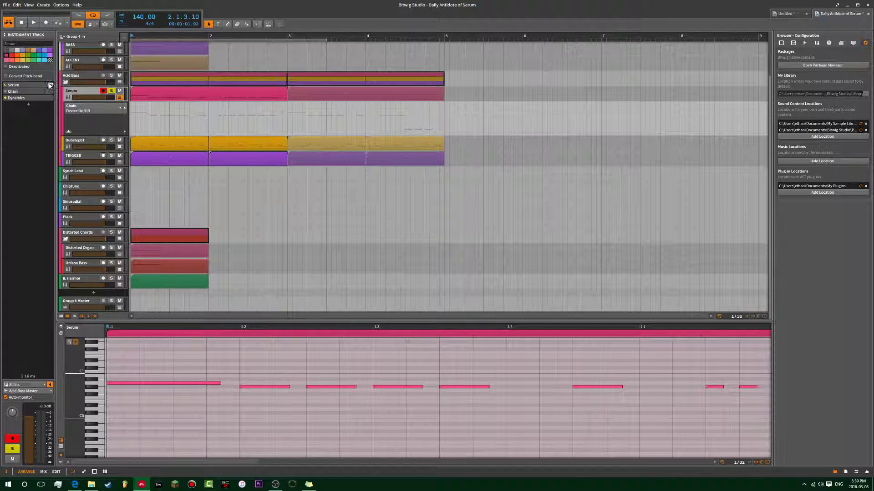
pyautogui.click(50, 85)
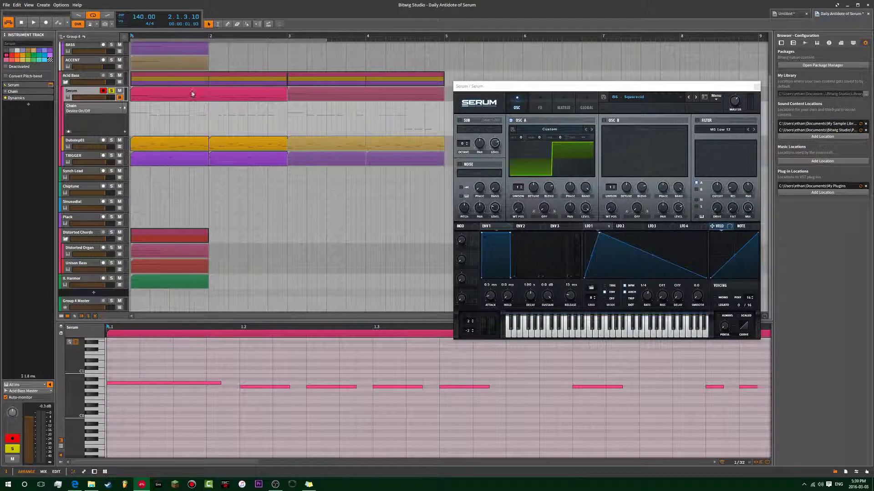
pyautogui.moveTo(560, 87); pyautogui.dragTo(321, 77)
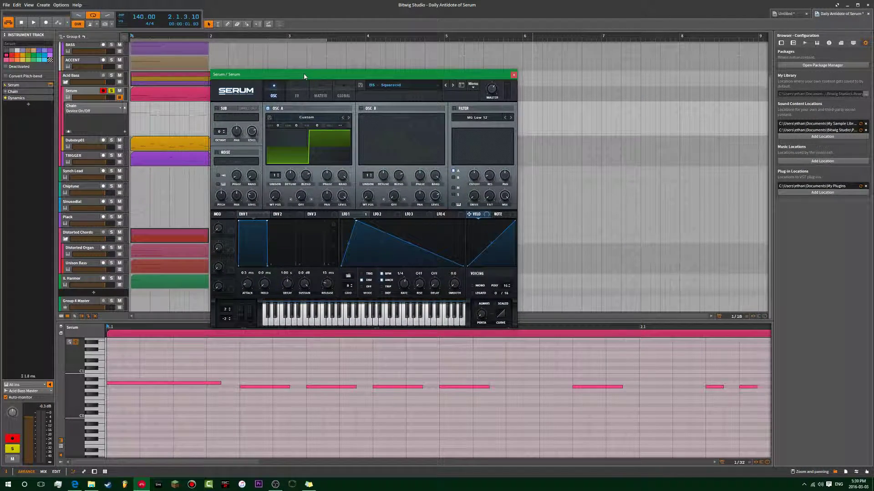
pyautogui.click(302, 91)
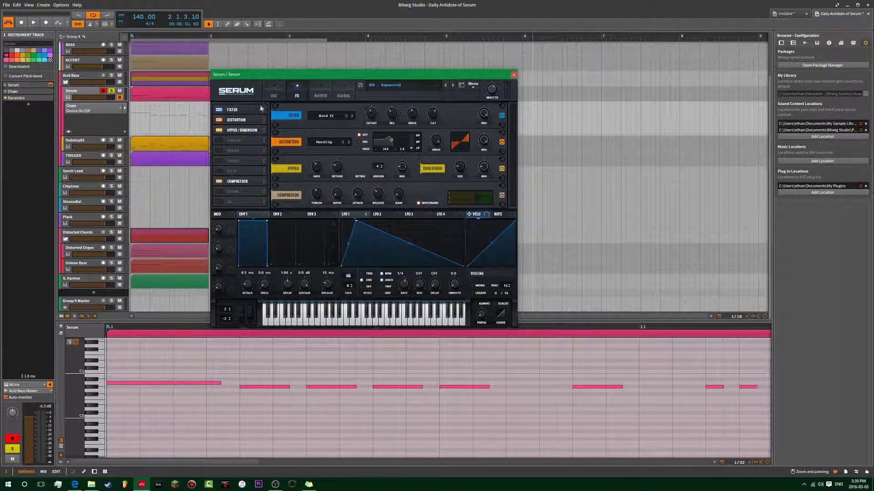
pyautogui.click(282, 91)
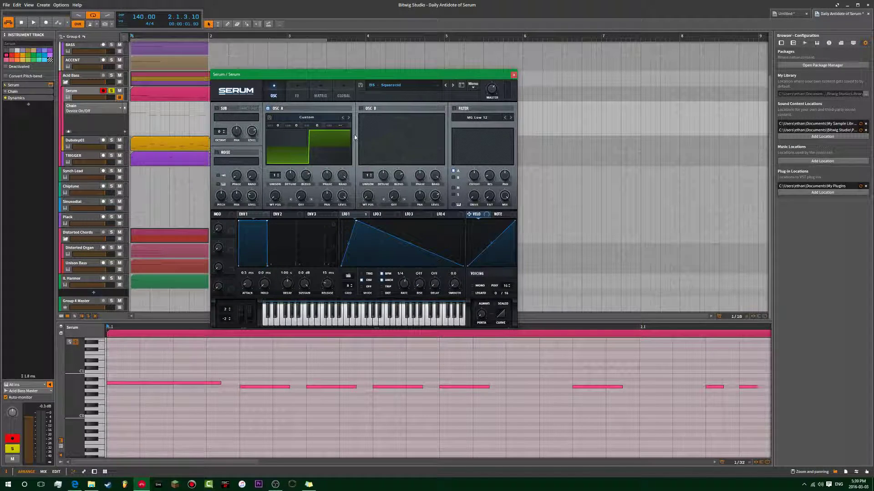
# Step: Audition oscillator B alone with oscillator A off, and restore oscillator A as the only active oscillator
pyautogui.click(360, 108)
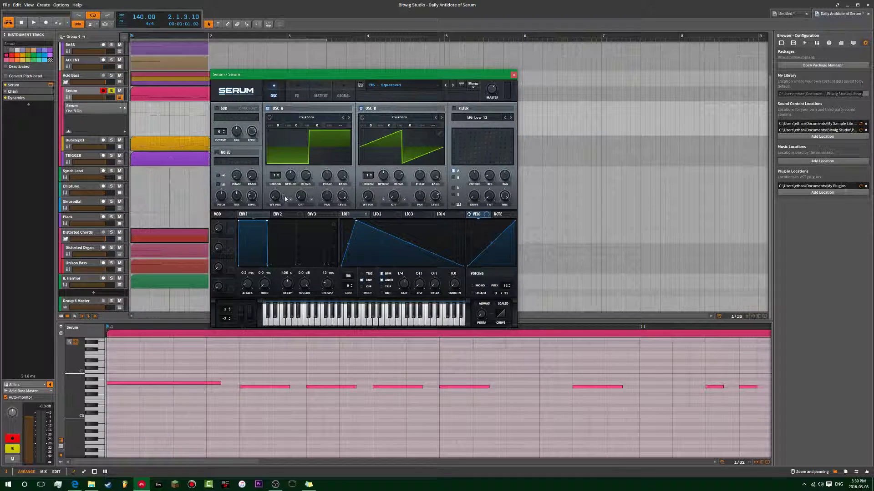
pyautogui.click(268, 109)
pyautogui.click(294, 322)
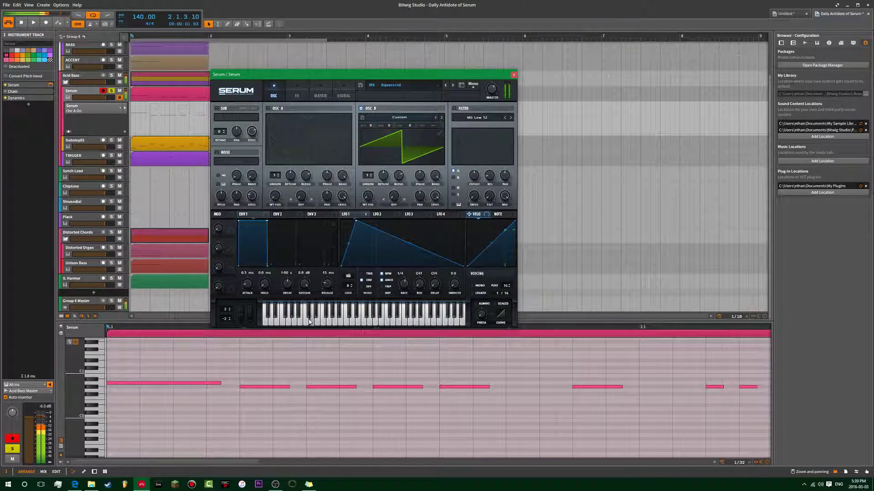
pyautogui.click(265, 321)
pyautogui.click(265, 321)
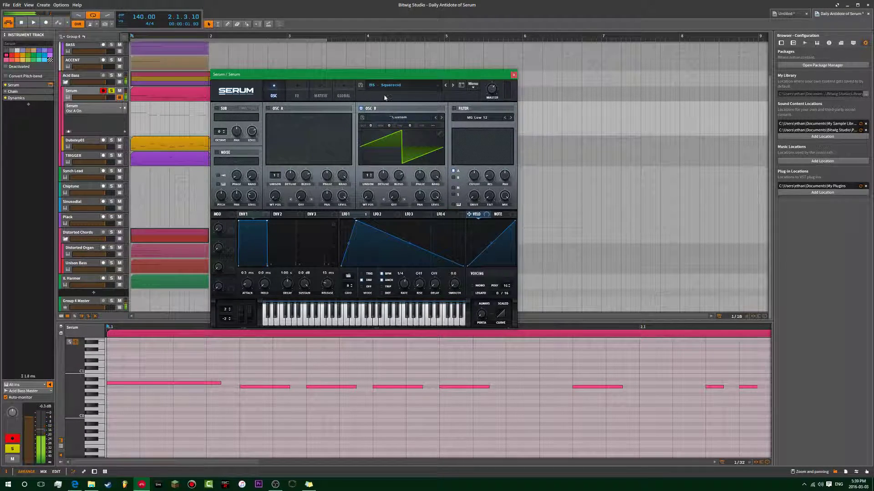
pyautogui.click(361, 108)
pyautogui.click(268, 109)
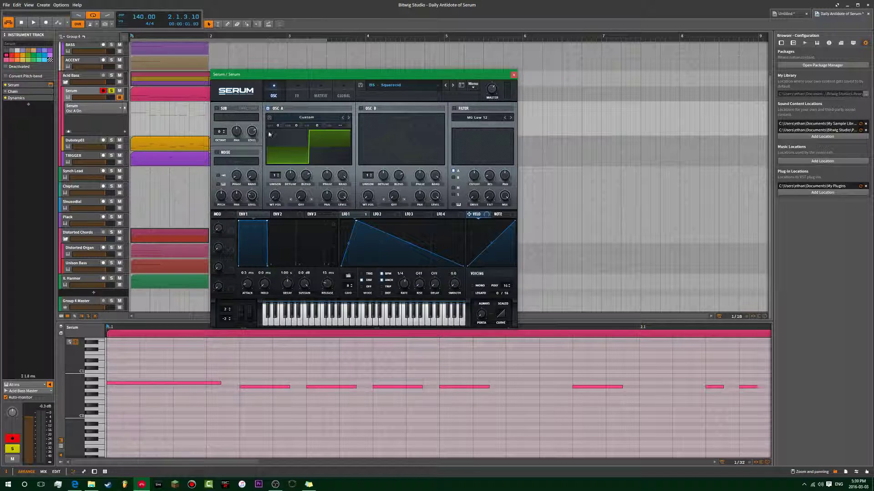
# Step: Audition the oscillator A square-wave patch with the lowest key of Serum's keyboard
pyautogui.click(265, 318)
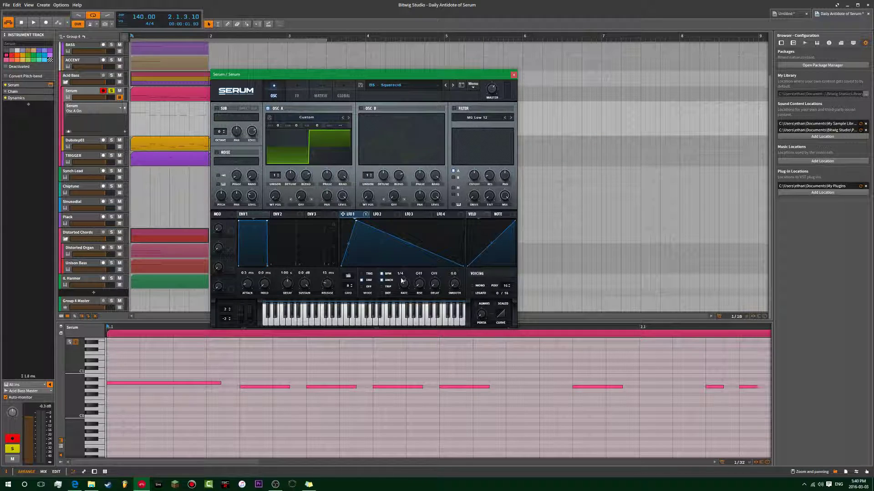
pyautogui.click(265, 324)
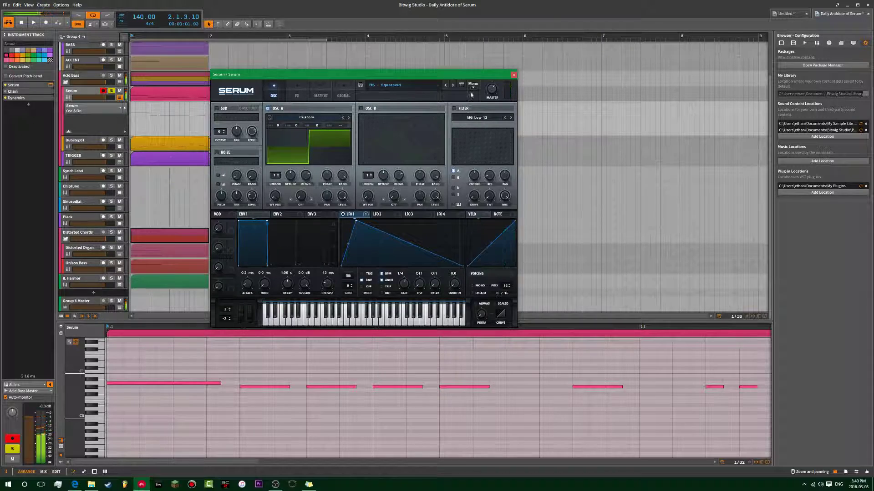
pyautogui.moveTo(357, 77)
pyautogui.mouseDown()
pyautogui.moveTo(366, 79)
pyautogui.moveTo(343, 78)
pyautogui.mouseUp()
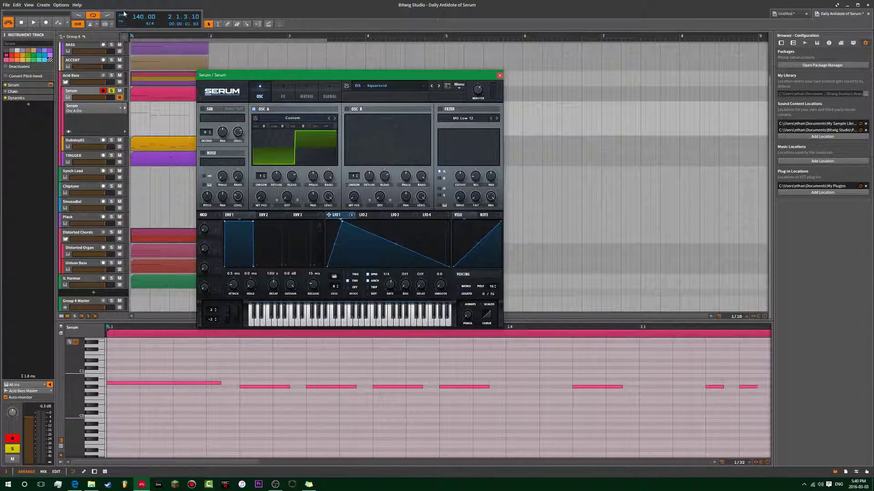
# Step: Audition the bass at a tempo of 230 BPM, and return the project tempo to 140 BPM
pyautogui.moveTo(138, 18); pyautogui.dragTo(138, 3)
pyautogui.click(255, 326)
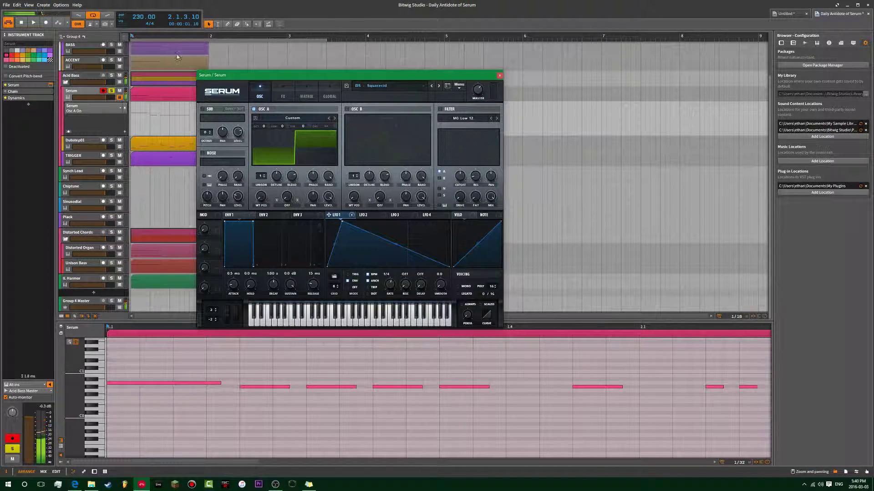
pyautogui.doubleClick(138, 16)
pyautogui.write('140')
pyautogui.press('Return')
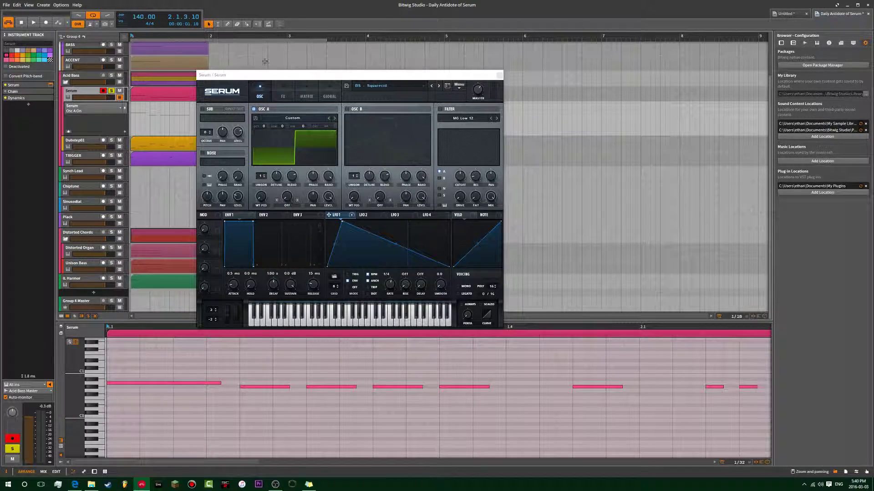
# Step: Play the bass line with Serum's effects filter bypassed, and re-enable the filter for comparison
pyautogui.moveTo(279, 76); pyautogui.dragTo(278, 62)
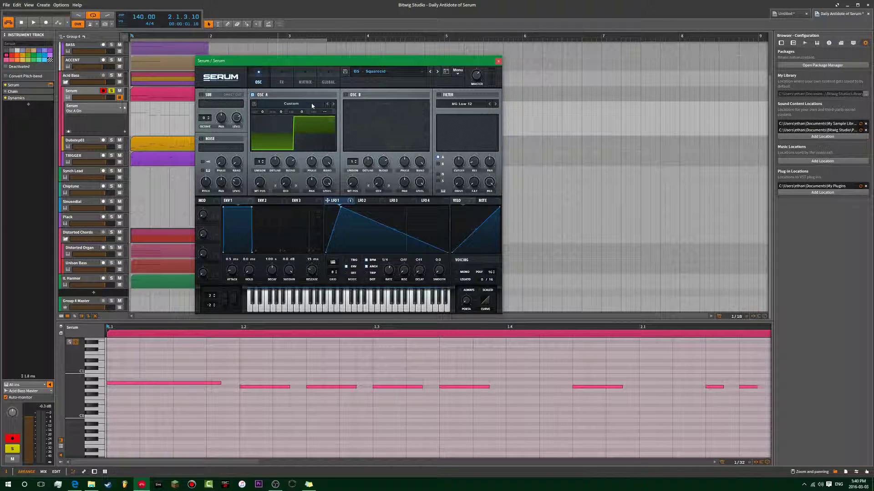
pyautogui.click(282, 81)
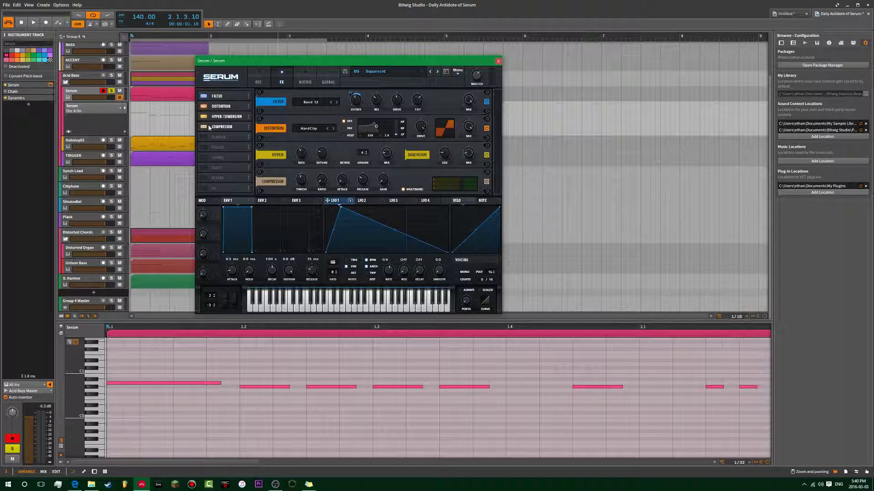
pyautogui.moveTo(309, 63); pyautogui.dragTo(319, 59)
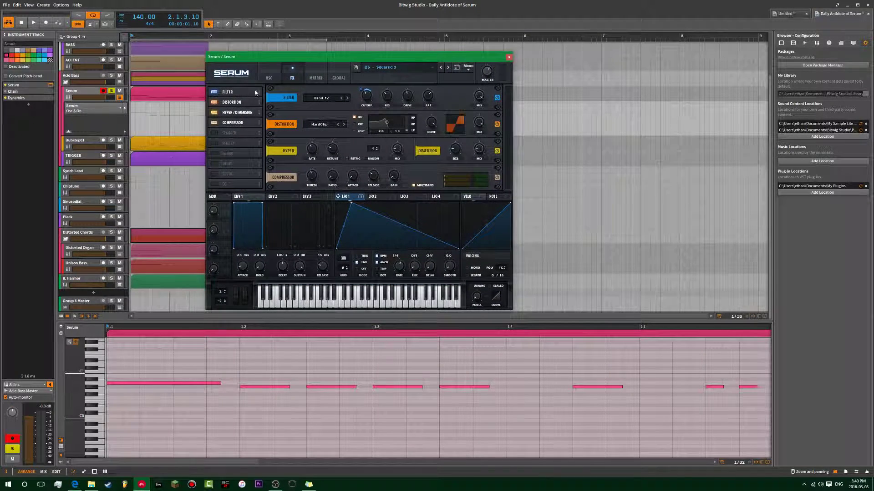
pyautogui.click(216, 93)
pyautogui.press('space')
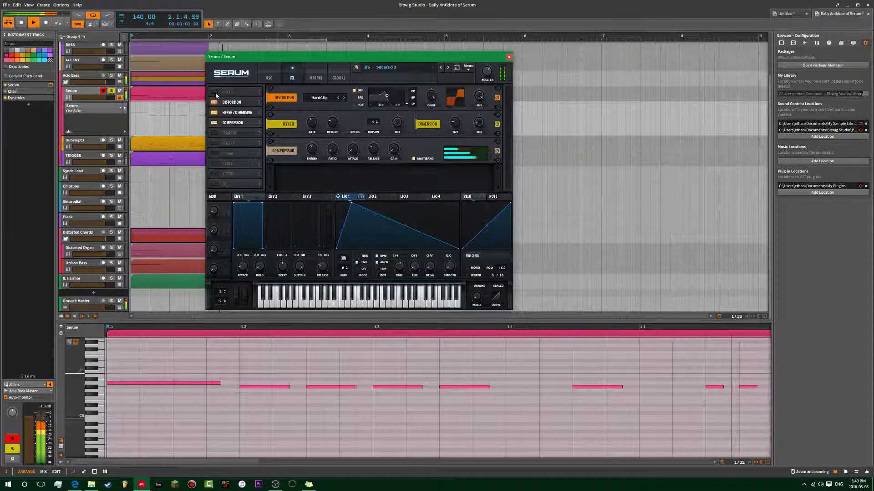
pyautogui.click(215, 92)
pyautogui.moveTo(285, 60)
pyautogui.mouseDown()
pyautogui.moveTo(395, 60)
pyautogui.moveTo(268, 61)
pyautogui.mouseUp()
pyautogui.press('space')
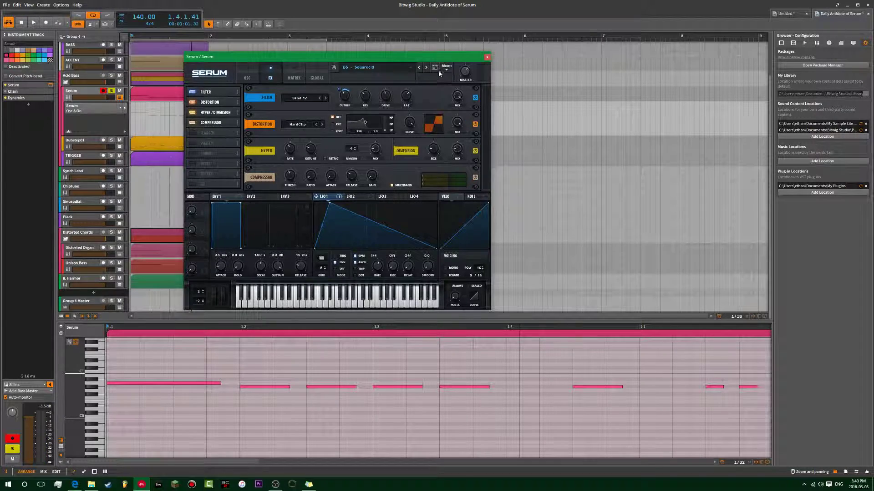
# Step: Reset Serum to the init preset and return to its oscillator page
pyautogui.click(445, 68)
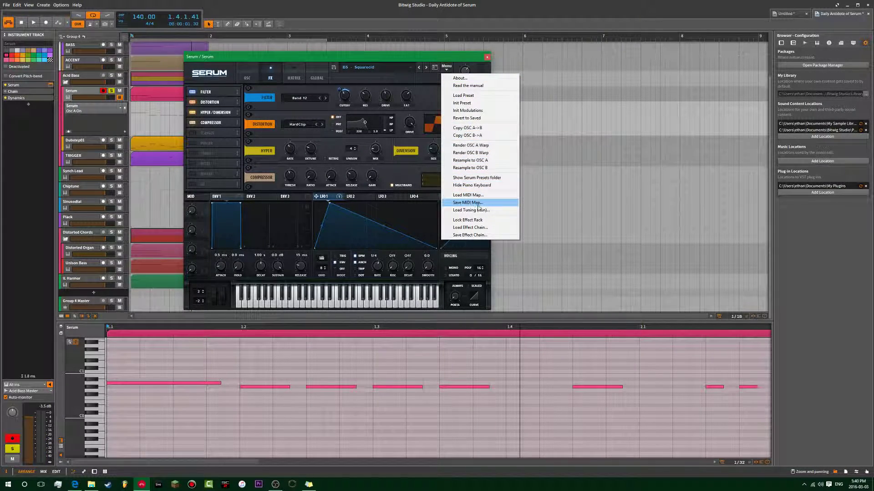
pyautogui.click(464, 103)
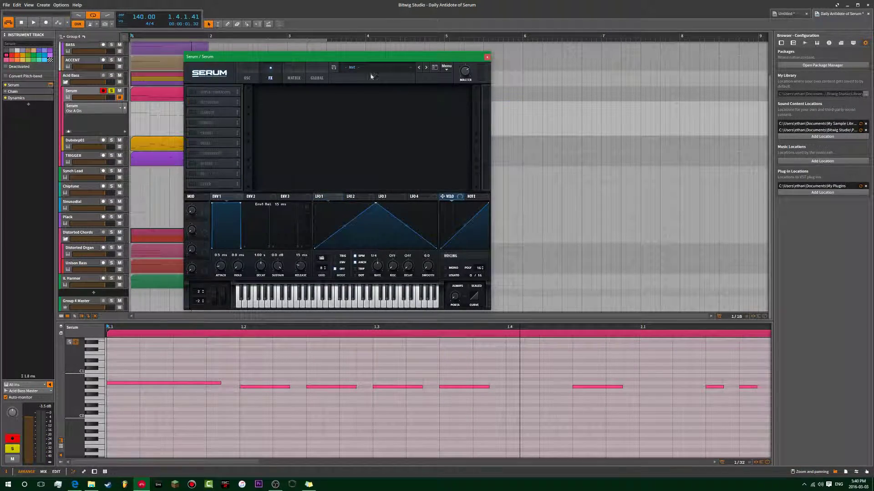
pyautogui.click(247, 78)
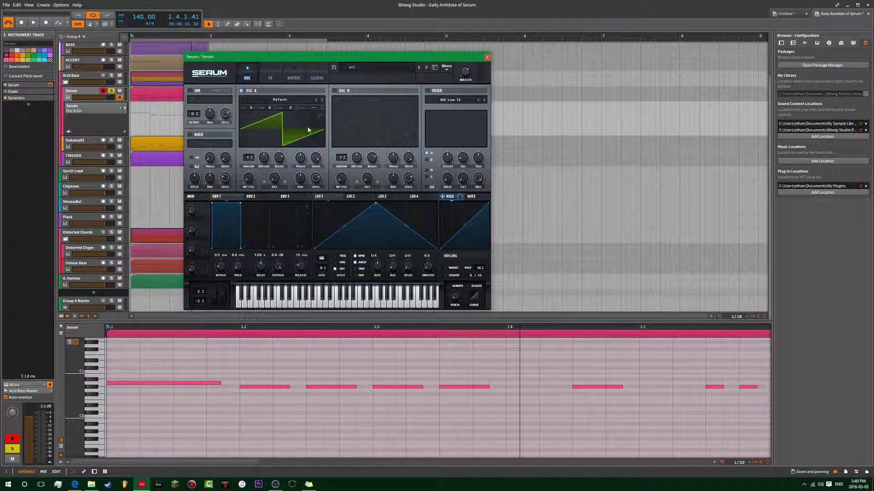
# Step: Draw a square wave in oscillator A's wavetable editor, with the first half at minimum and the second half at maximum
pyautogui.click(320, 116)
pyautogui.moveTo(353, 144); pyautogui.dragTo(460, 143)
pyautogui.moveTo(328, 224)
pyautogui.mouseDown()
pyautogui.moveTo(308, 233)
pyautogui.moveTo(214, 229)
pyautogui.mouseUp()
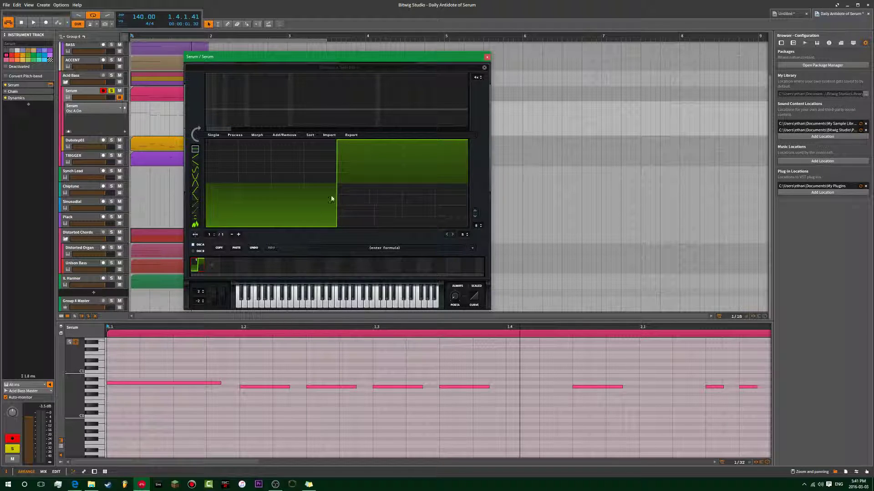
# Step: Apply the square formula from the single waveforms, and redraw the first half of the wave at minimum level
pyautogui.click(474, 249)
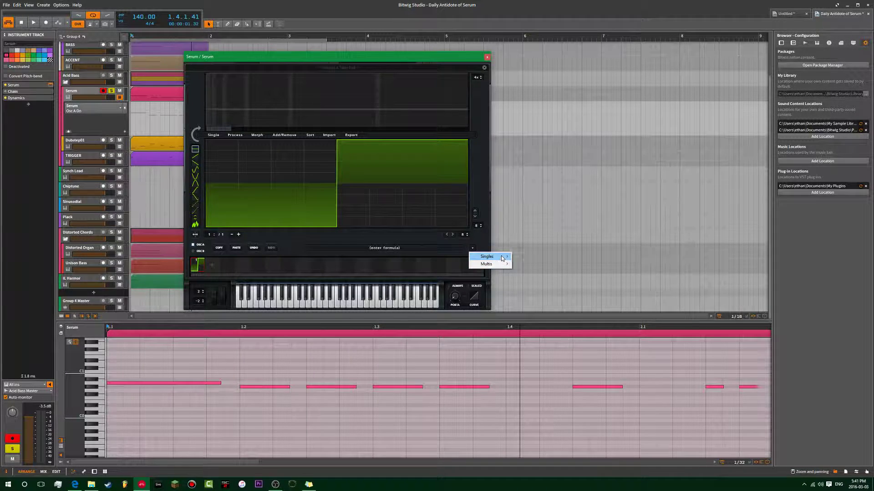
pyautogui.moveTo(492, 256)
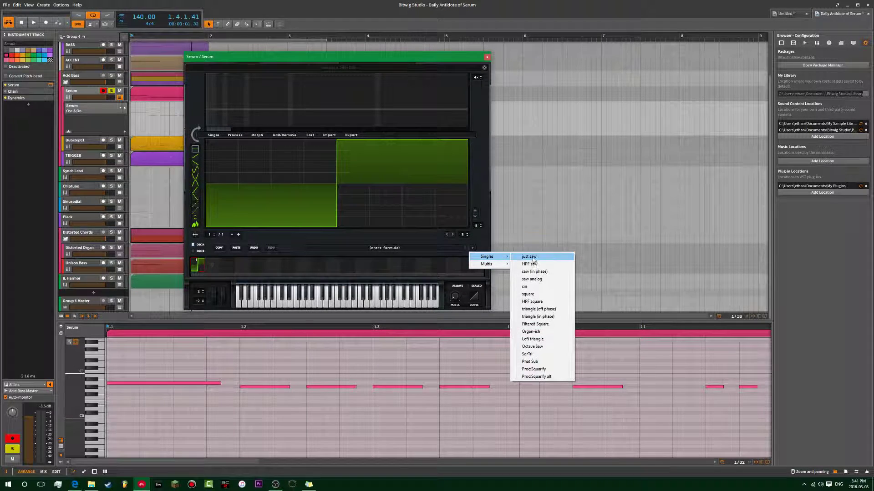
pyautogui.click(539, 294)
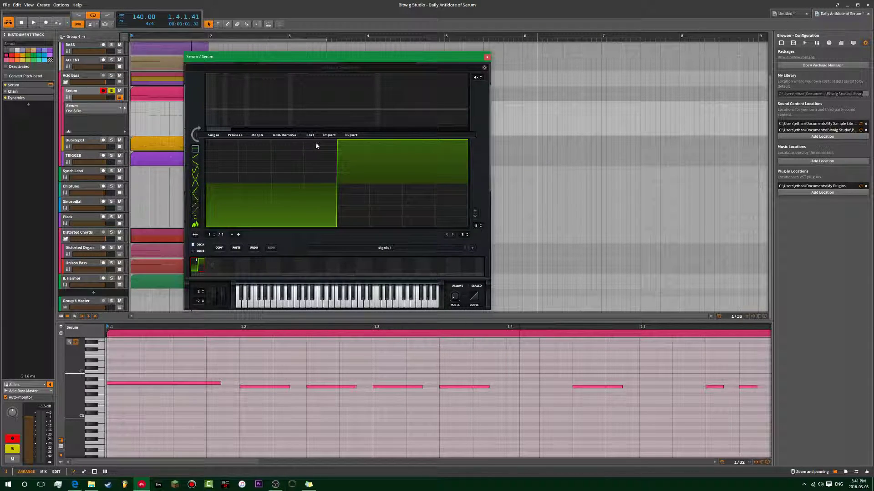
pyautogui.moveTo(315, 143); pyautogui.dragTo(207, 142)
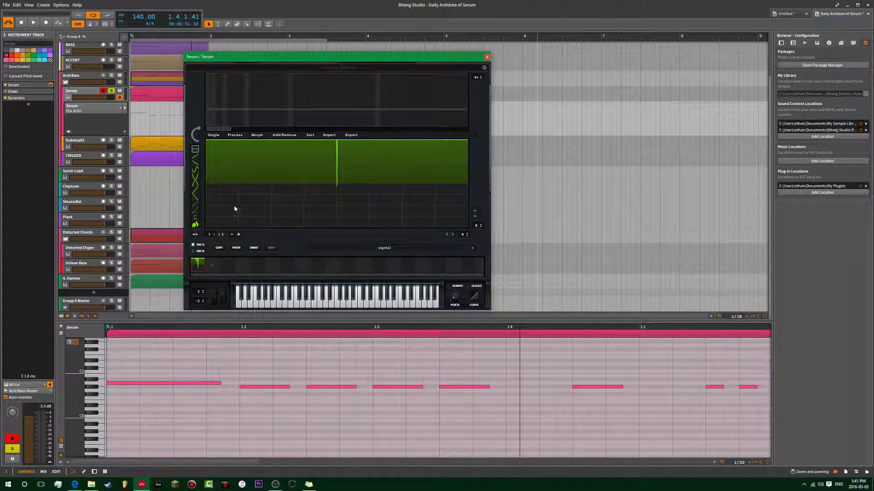
pyautogui.moveTo(332, 226); pyautogui.dragTo(207, 226)
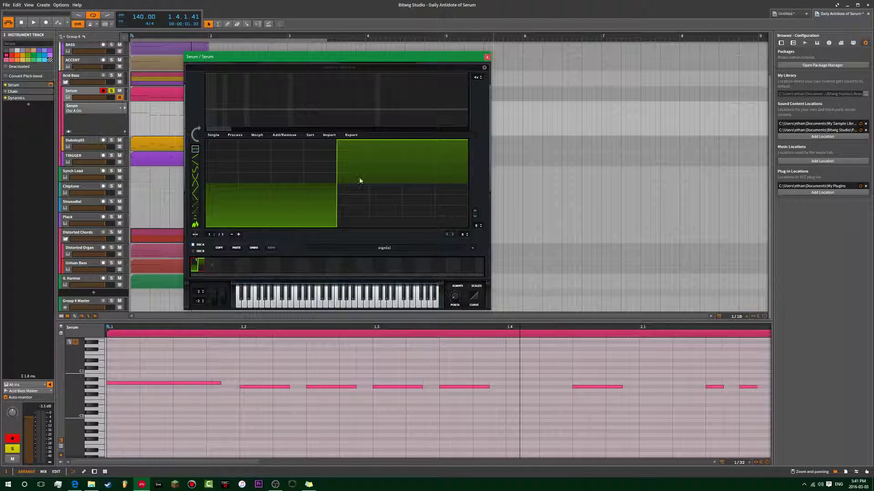
# Step: Close the wavetable editor and raise oscillator A's level fully
pyautogui.click(484, 67)
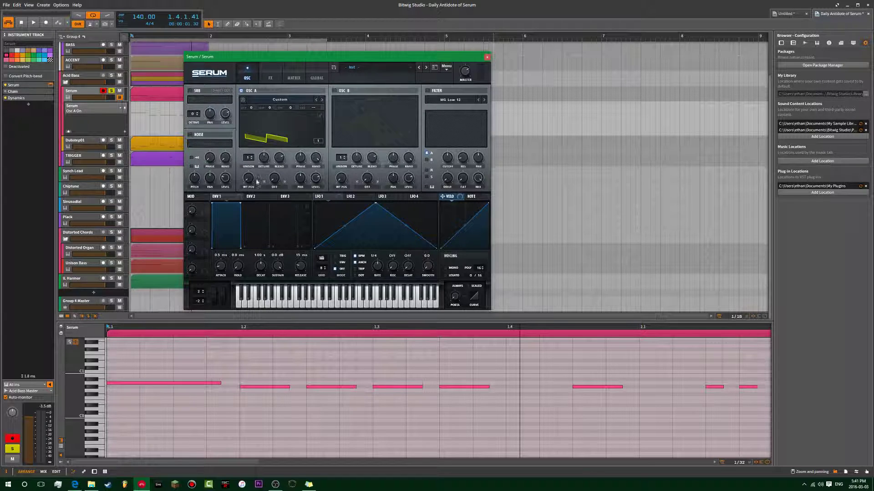
pyautogui.moveTo(316, 178); pyautogui.dragTo(309, 56)
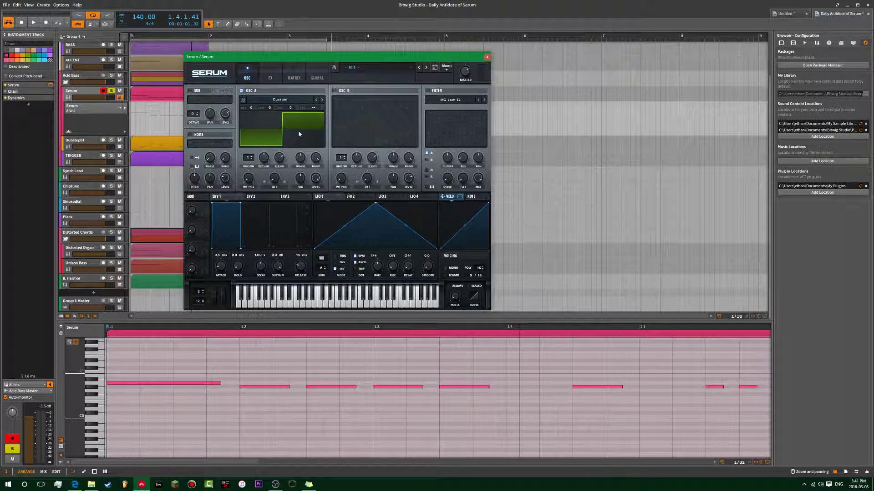
# Step: Reshape LFO 1 by moving its peak to full height about one eighth of the way into the cycle
pyautogui.moveTo(375, 205); pyautogui.dragTo(360, 235)
pyautogui.press('super')
pyautogui.press('super')
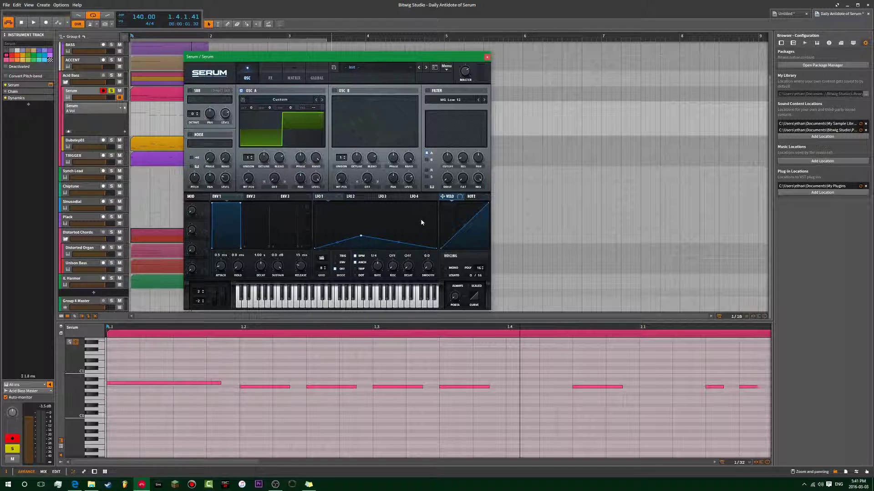
pyautogui.moveTo(360, 236); pyautogui.dragTo(329, 203)
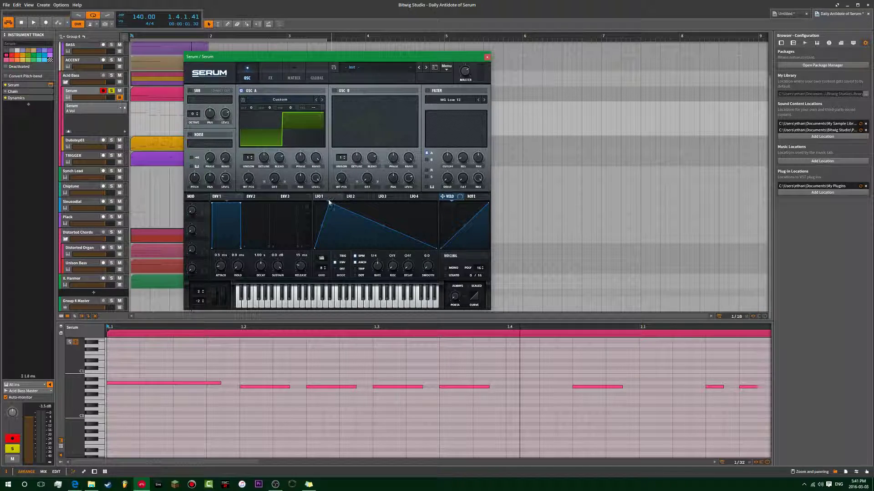
# Step: Move the filter to the start of the effects chain, and enable the filter, hyper/dimension and distortion effects
pyautogui.click(273, 75)
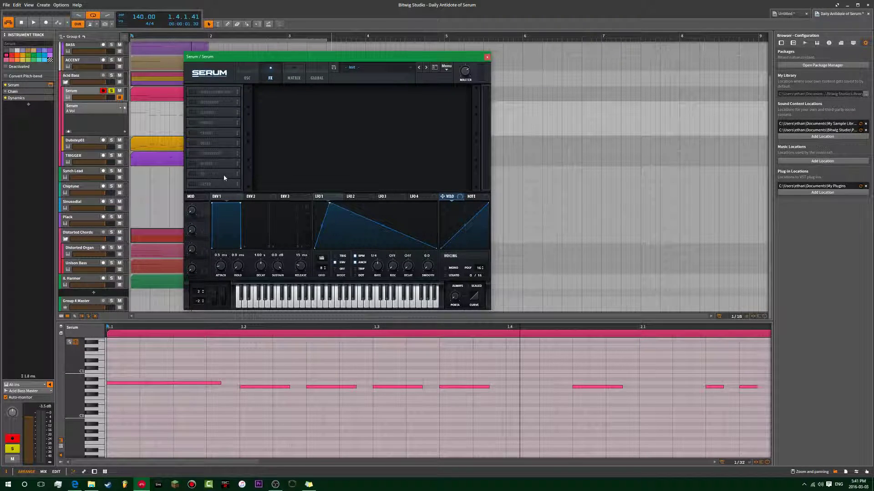
pyautogui.moveTo(224, 178); pyautogui.dragTo(222, 89)
pyautogui.click(193, 92)
pyautogui.click(192, 102)
pyautogui.click(192, 113)
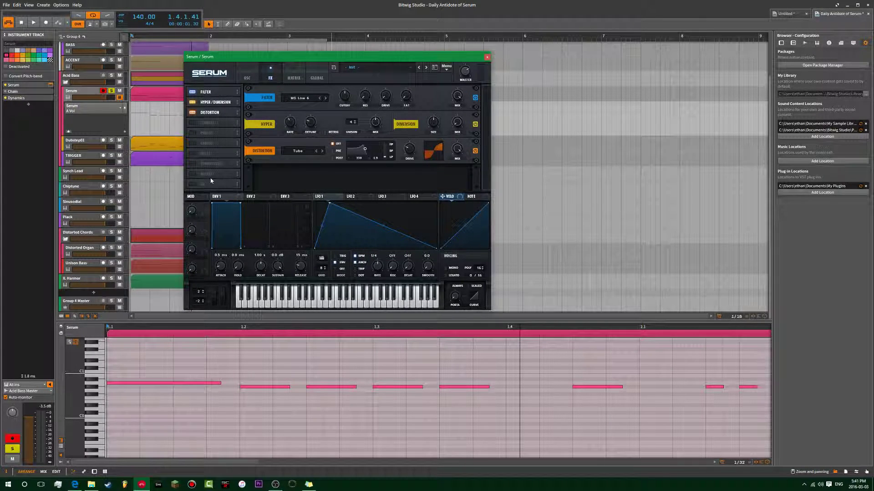
# Step: Enable the compressor and arrange the effects chain as filter, distortion, hyper/dimension, compressor
pyautogui.click(193, 163)
pyautogui.moveTo(218, 167); pyautogui.dragTo(220, 114)
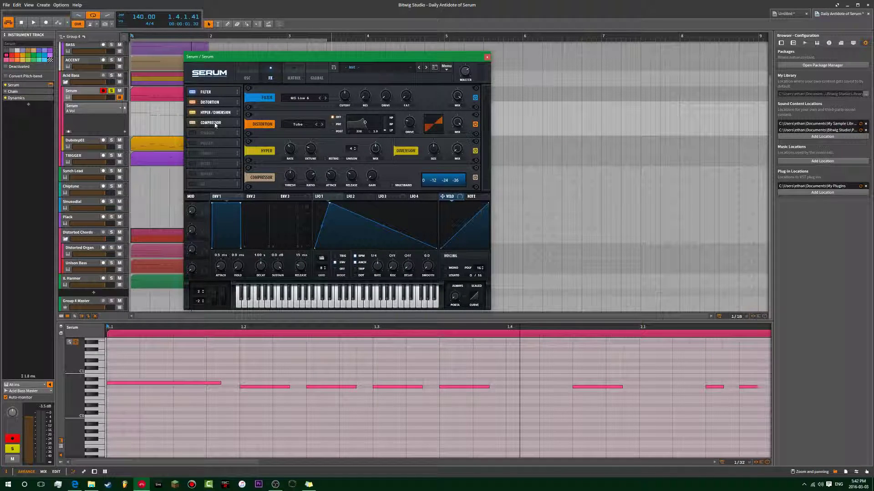
pyautogui.moveTo(212, 123); pyautogui.dragTo(216, 101)
pyautogui.moveTo(217, 102); pyautogui.dragTo(218, 122)
# Step: Set the effects filter's type to Band 12
pyautogui.click(309, 98)
pyautogui.moveTo(301, 106)
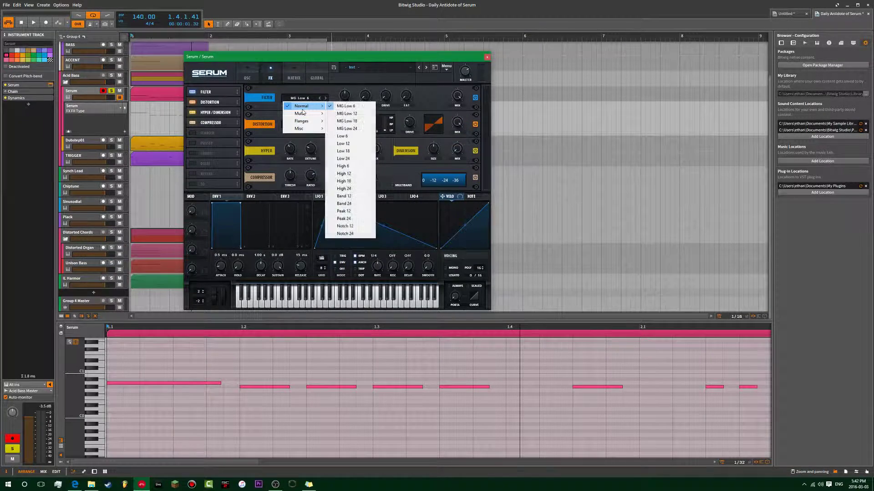
pyautogui.click(345, 196)
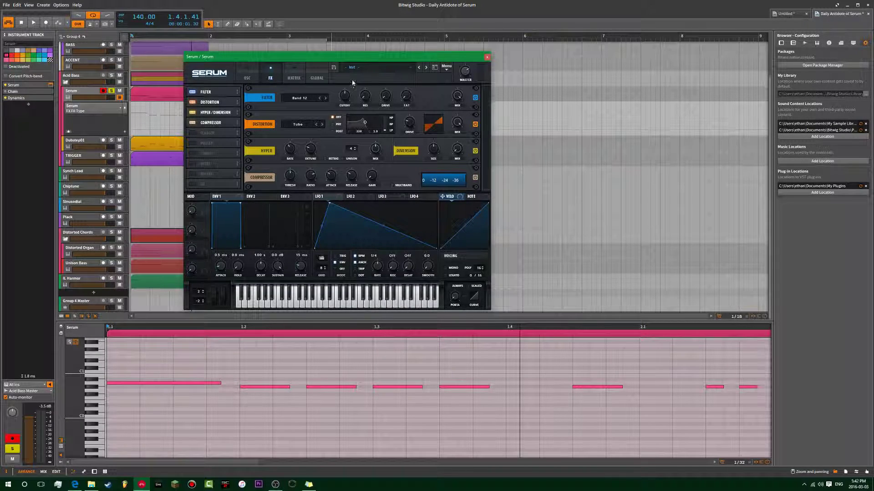
# Step: Reposition the synth window and play the loop to audition the bass through the effects chain
pyautogui.click(247, 78)
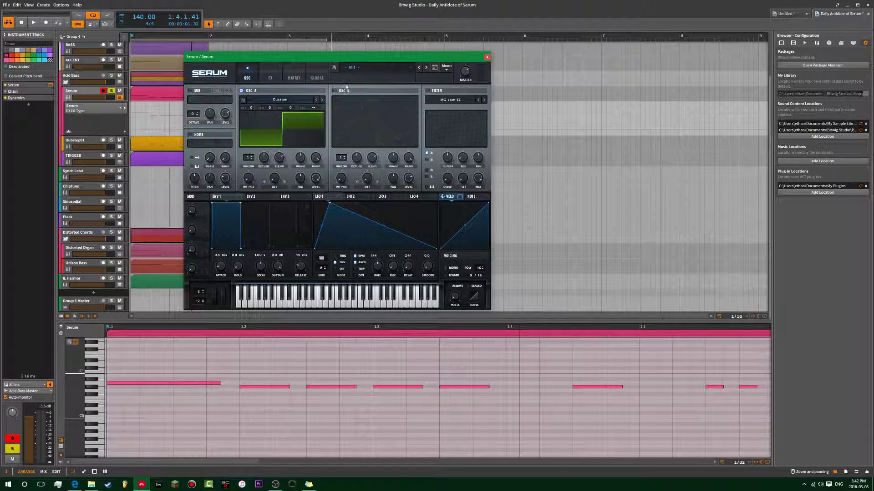
pyautogui.click(270, 78)
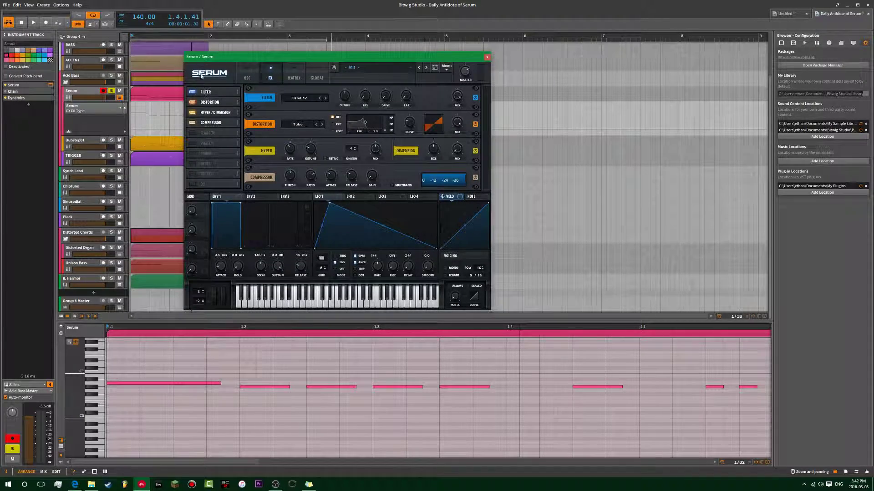
pyautogui.moveTo(241, 56); pyautogui.dragTo(232, 59)
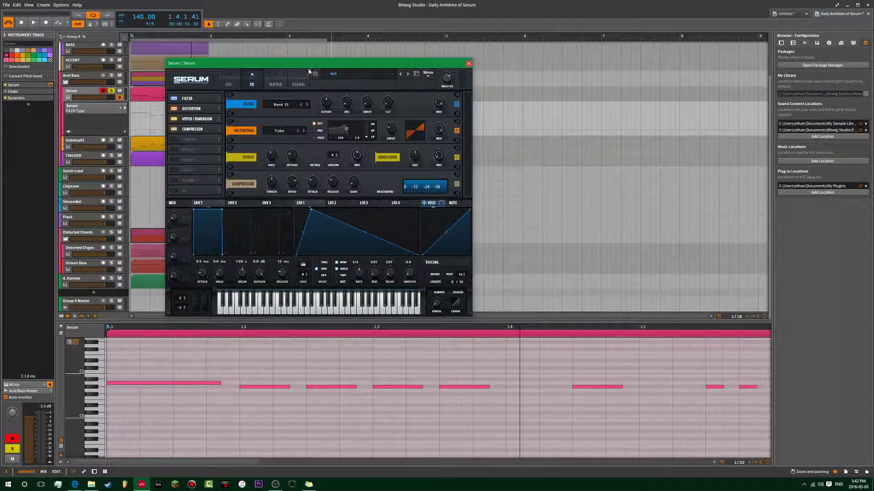
pyautogui.moveTo(314, 65); pyautogui.dragTo(358, 64)
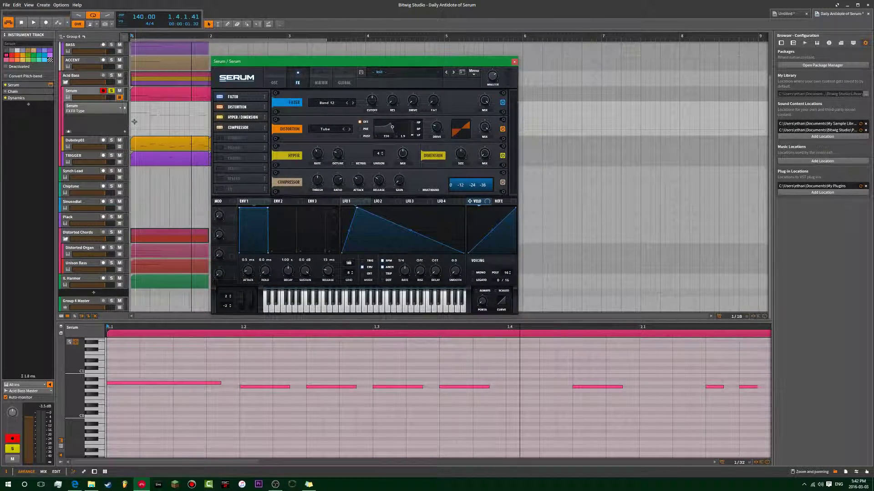
pyautogui.press('space')
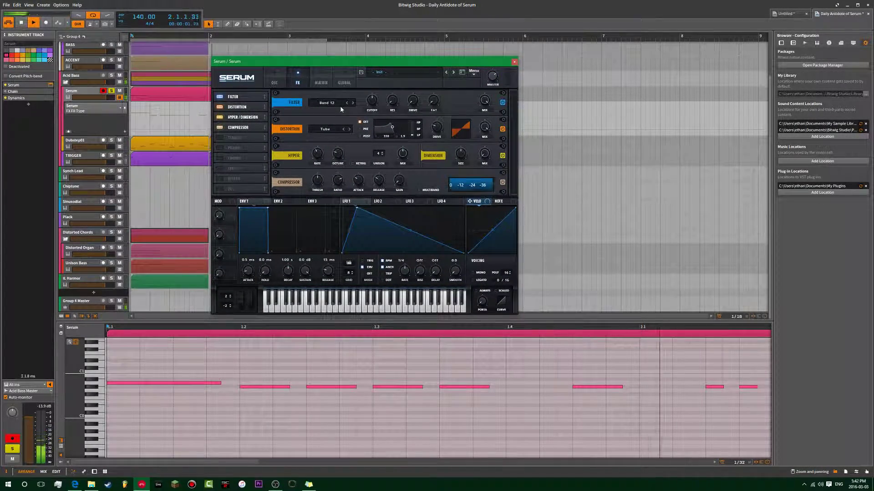
pyautogui.press('space')
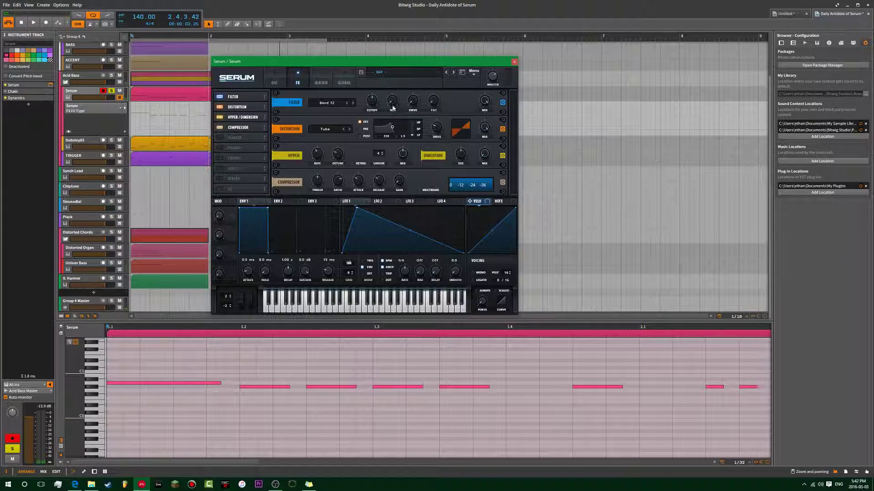
# Step: Assign LFO 1 to the effects filter's cutoff and adjust the cutoff during playback
pyautogui.moveTo(373, 103); pyautogui.dragTo(374, 108)
pyautogui.moveTo(374, 103)
pyautogui.press('space')
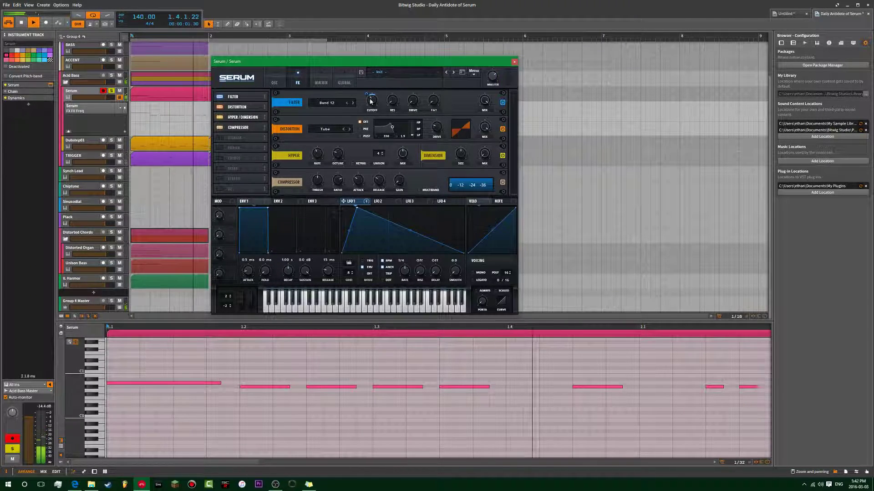
pyautogui.moveTo(372, 100); pyautogui.dragTo(374, 106)
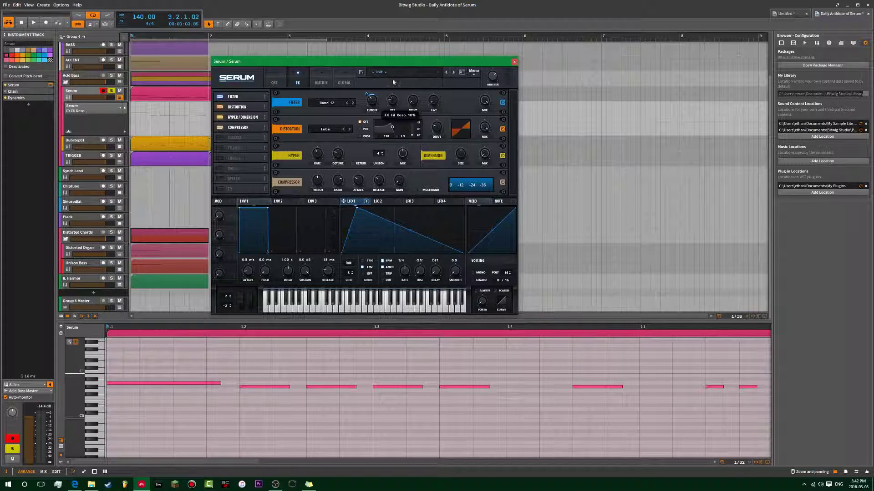
# Step: Adjust the effects filter's resonance and play the loop to audition it
pyautogui.moveTo(394, 101); pyautogui.dragTo(394, 106)
pyautogui.press('space')
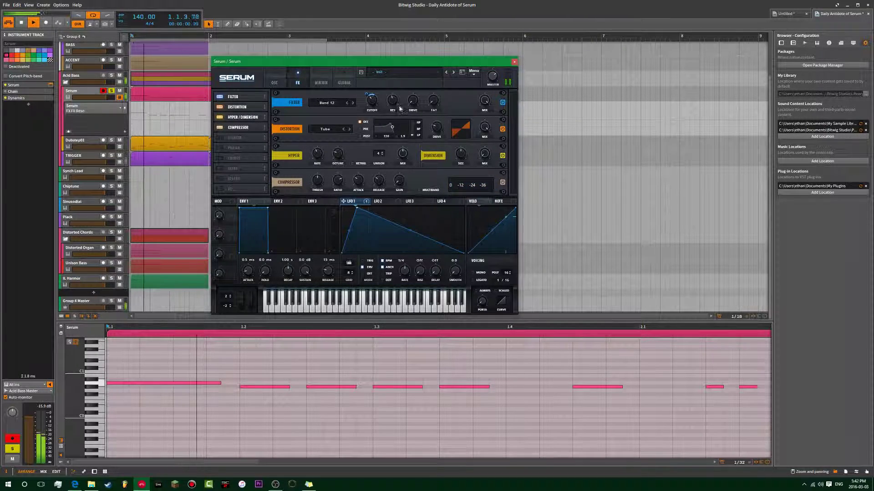
pyautogui.press('space')
pyautogui.press('space')
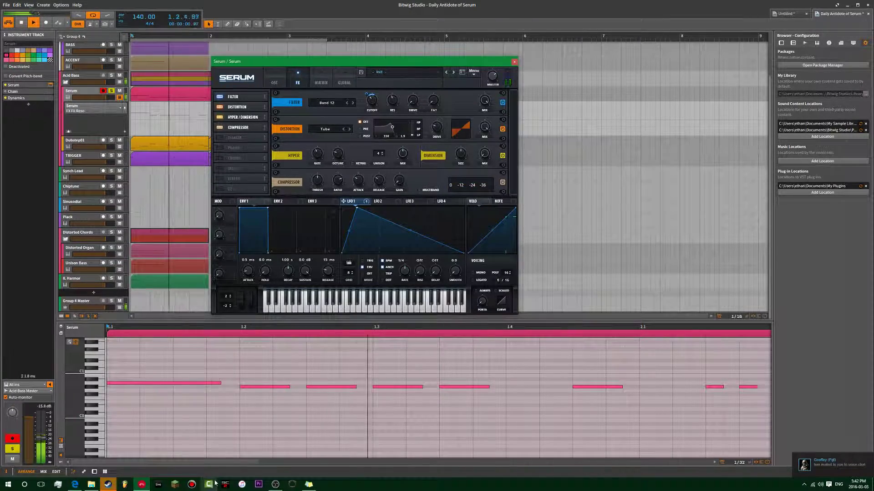
# Step: Close the Steam window from the Windows taskbar
pyautogui.rightClick(108, 484)
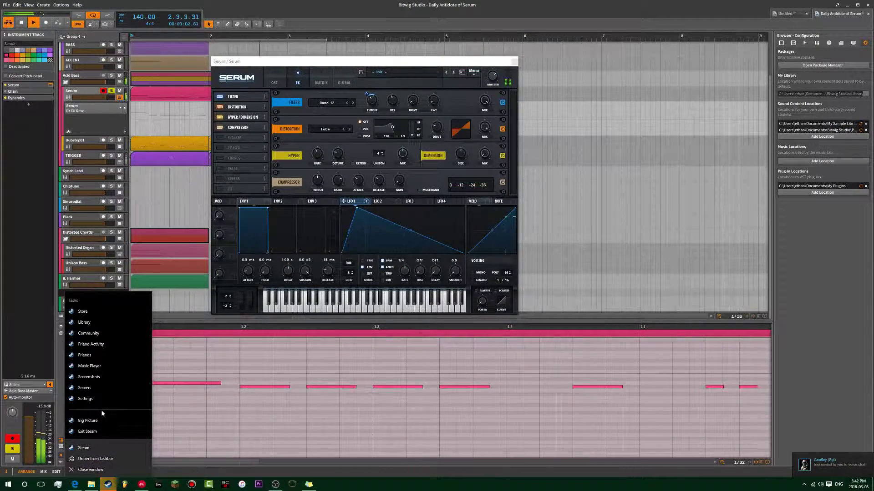
pyautogui.click(91, 470)
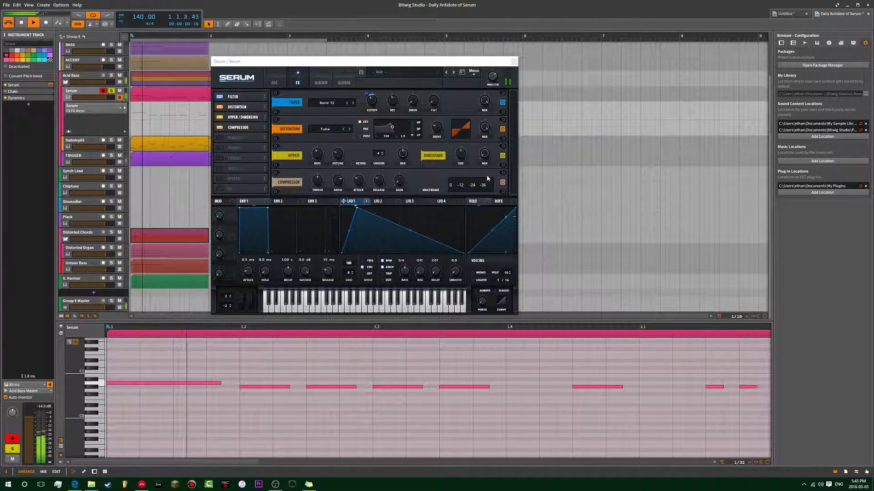
# Step: Return to the synth window, set the effects filter's drive to about 16%, and raise its fat amount
pyautogui.click(258, 62)
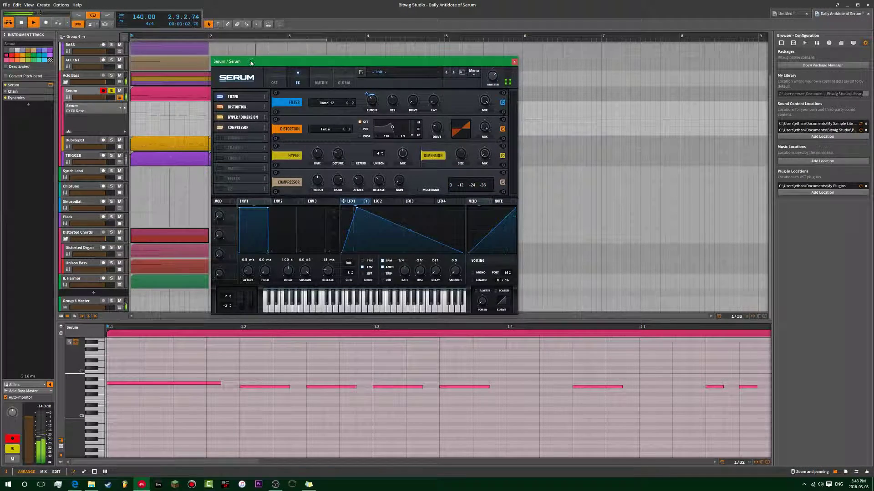
pyautogui.click(414, 105)
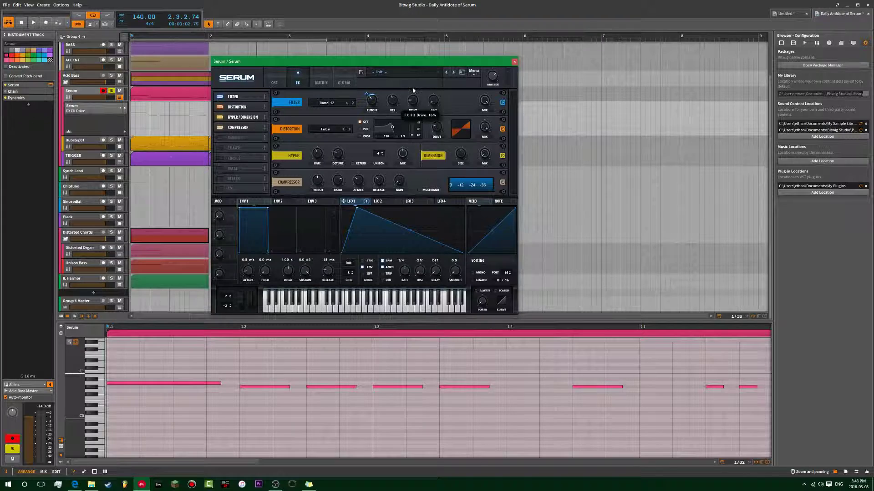
pyautogui.moveTo(433, 101); pyautogui.dragTo(433, 85)
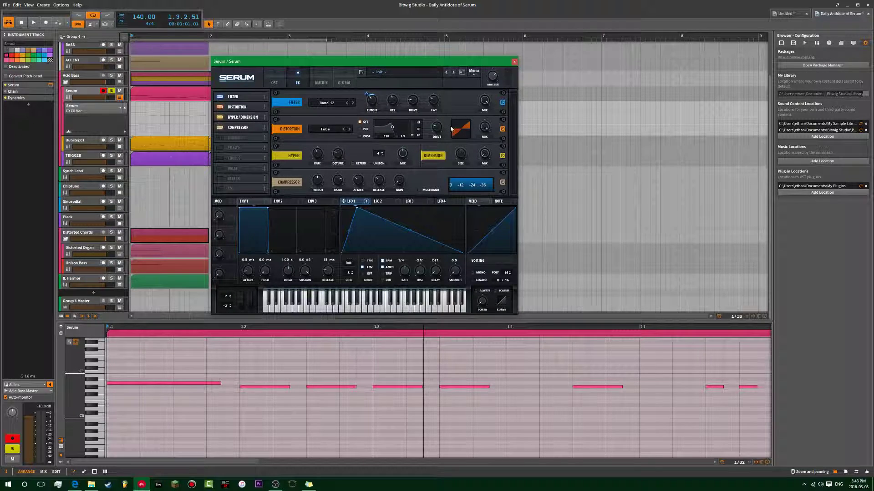
# Step: Try the main filter on the oscillator page as an enabled Band 12 with raised resonance
pyautogui.click(274, 81)
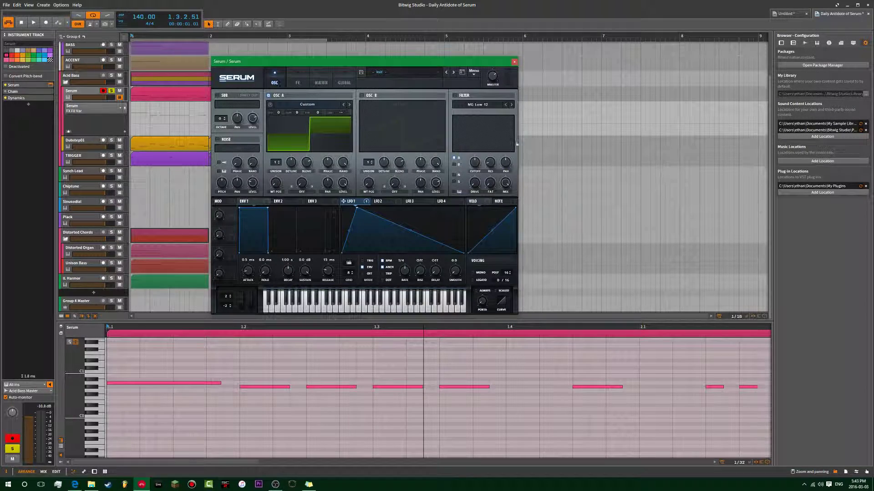
pyautogui.click(477, 104)
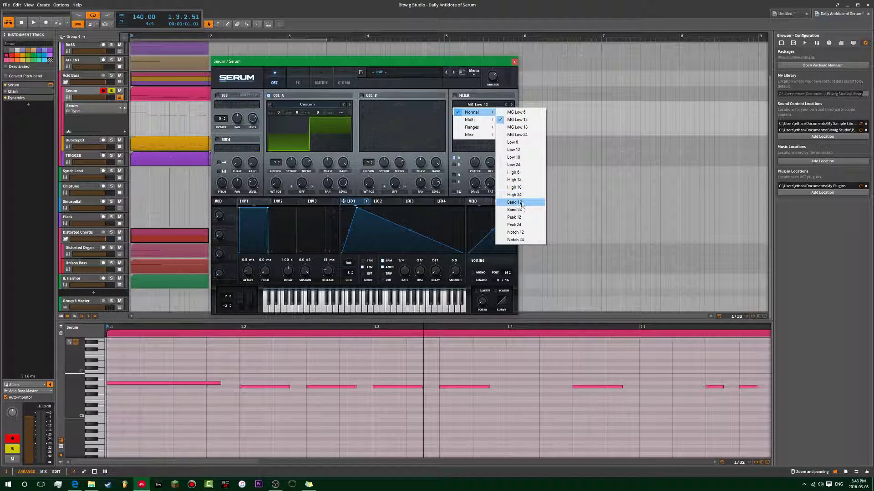
pyautogui.click(522, 202)
pyautogui.click(457, 96)
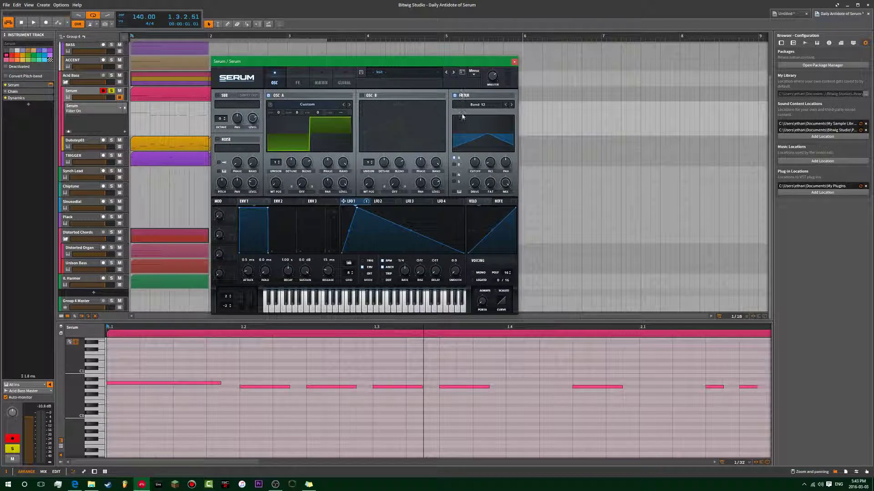
pyautogui.moveTo(480, 169); pyautogui.dragTo(480, 160)
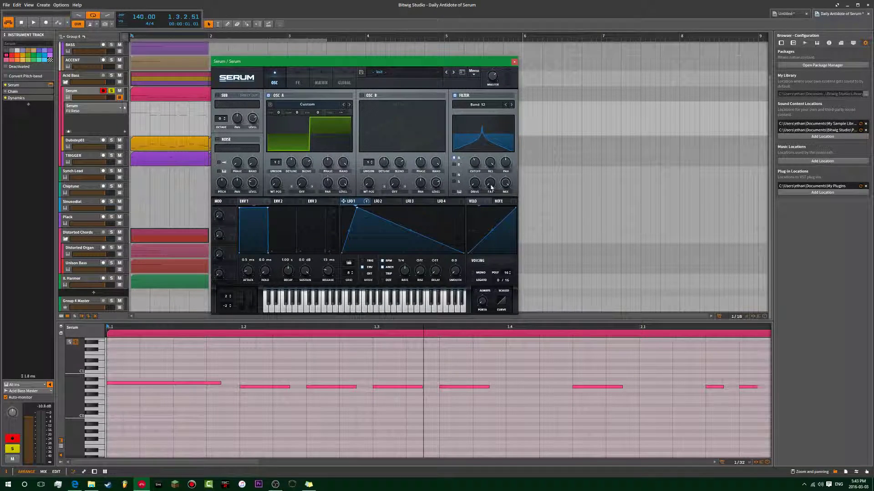
# Step: Try different fat and cutoff settings on the main filter, and switch that filter off
pyautogui.moveTo(489, 186)
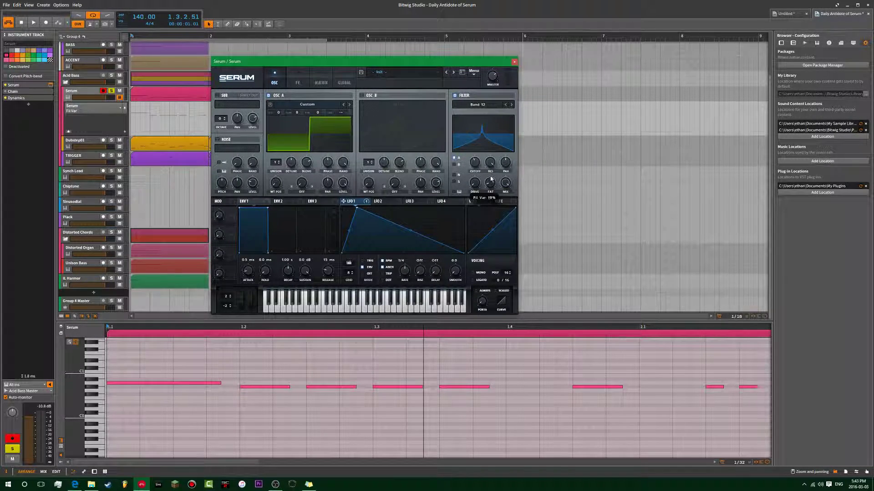
pyautogui.moveTo(501, 101); pyautogui.dragTo(487, 194)
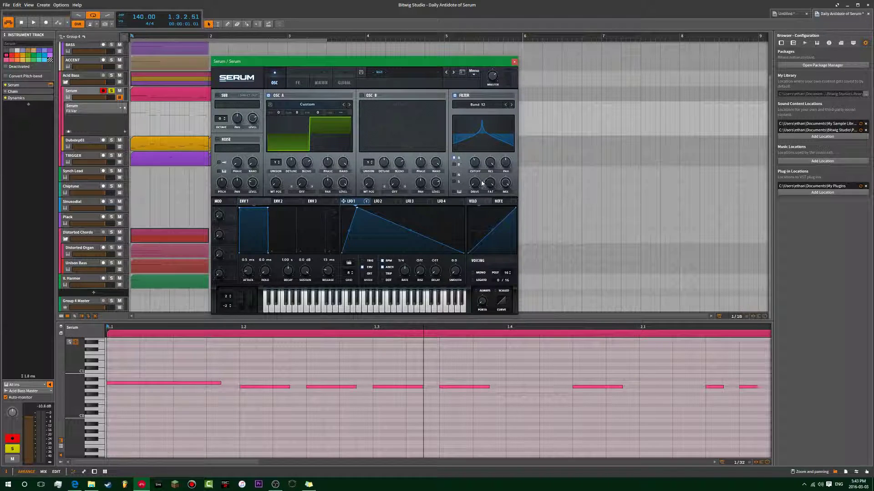
pyautogui.moveTo(493, 182); pyautogui.dragTo(487, 199)
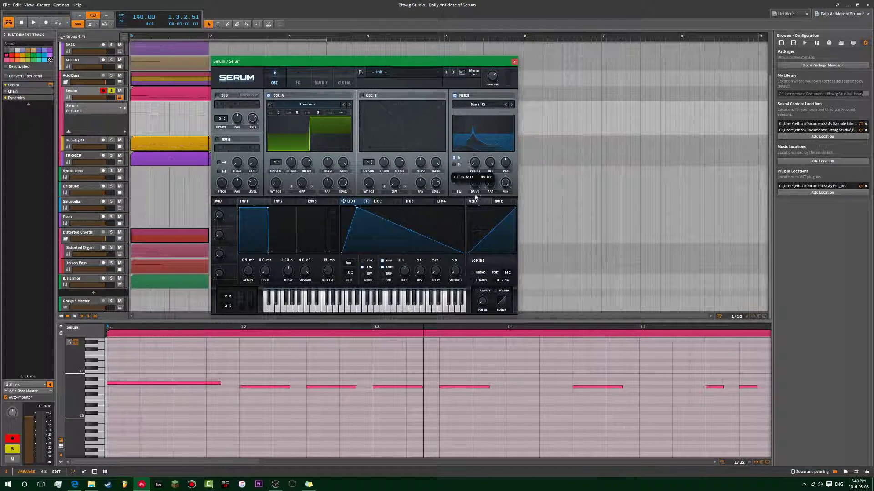
pyautogui.click(455, 96)
pyautogui.click(473, 104)
pyautogui.click(471, 94)
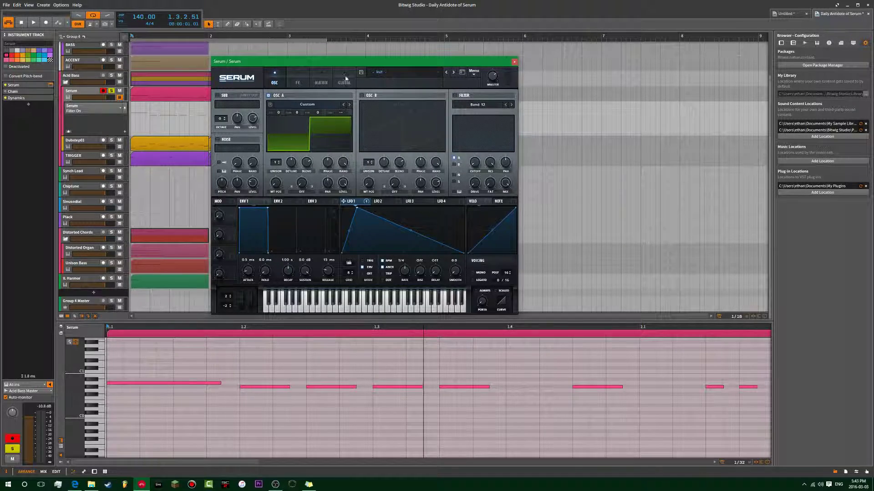
# Step: Adjust the effects filter's fat amount and raise the Tube distortion's drive while the loop plays
pyautogui.click(305, 81)
pyautogui.press('space')
pyautogui.click(434, 100)
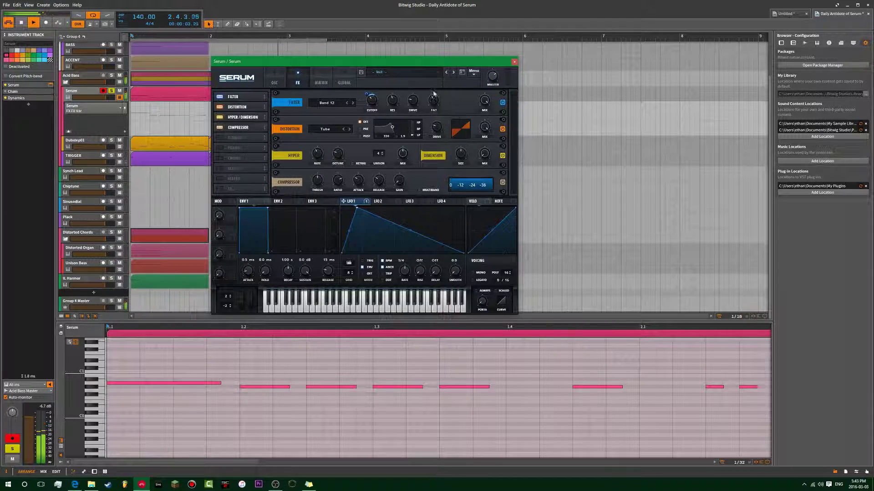
pyautogui.moveTo(442, 128); pyautogui.dragTo(453, 6)
pyautogui.moveTo(435, 135); pyautogui.dragTo(441, 140)
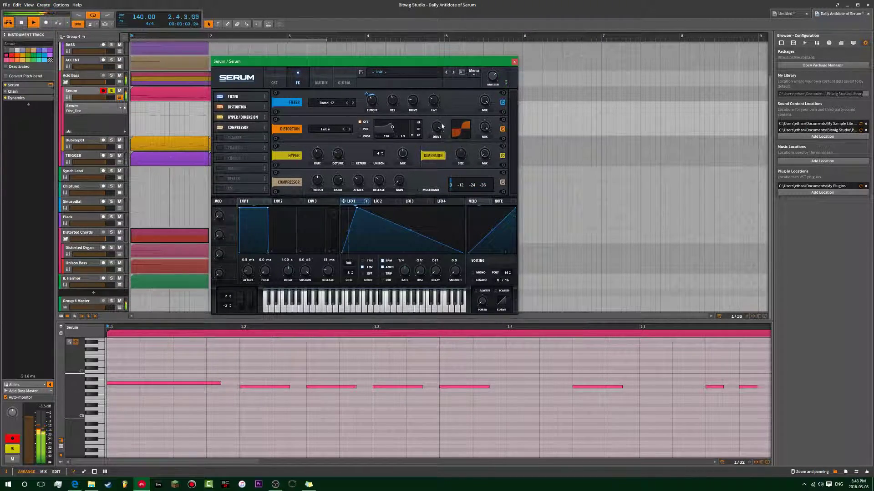
# Step: Lower the effects filter's cutoff and set the hyper effect's mix to about 16%
pyautogui.moveTo(373, 107)
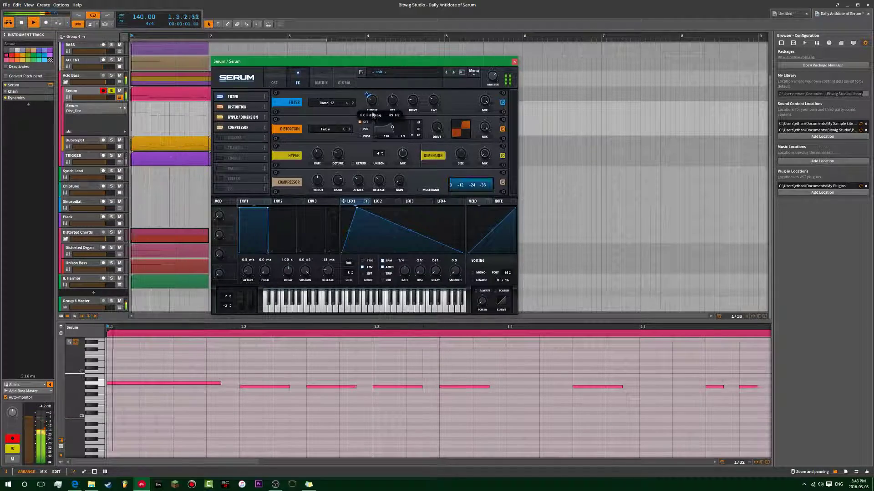
pyautogui.moveTo(373, 107)
pyautogui.mouseDown()
pyautogui.moveTo(373, 93)
pyautogui.moveTo(370, 118)
pyautogui.mouseUp()
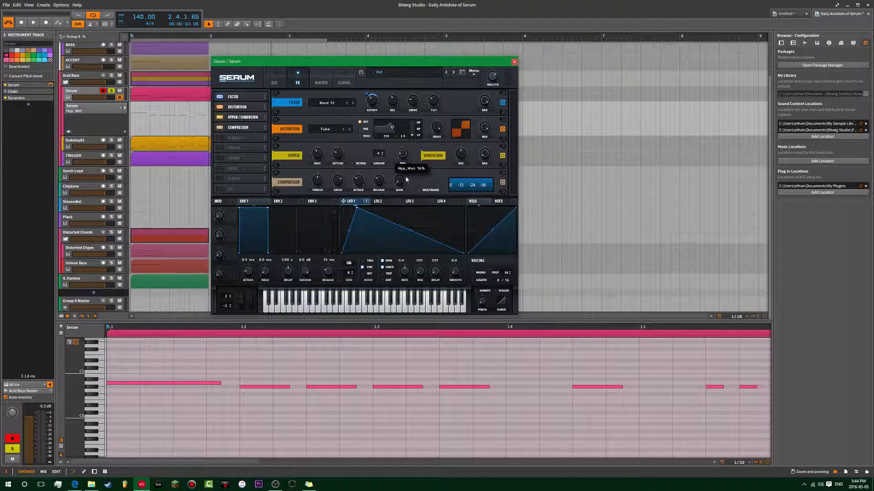
# Step: Fine-tune the effects filter's cutoff and its LFO 1 modulation depth while auditioning the loop
pyautogui.press('space')
pyautogui.moveTo(375, 102)
pyautogui.mouseDown()
pyautogui.moveTo(370, 83)
pyautogui.moveTo(367, 97)
pyautogui.mouseUp()
pyautogui.press('space')
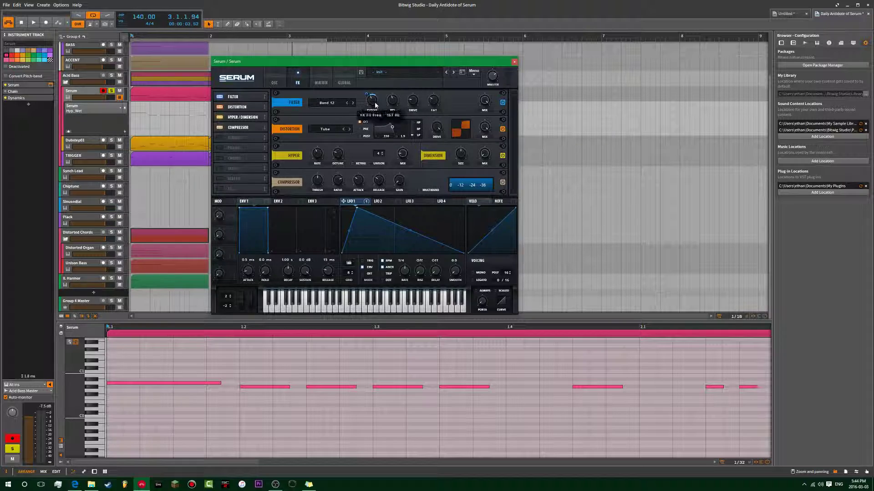
pyautogui.press('space')
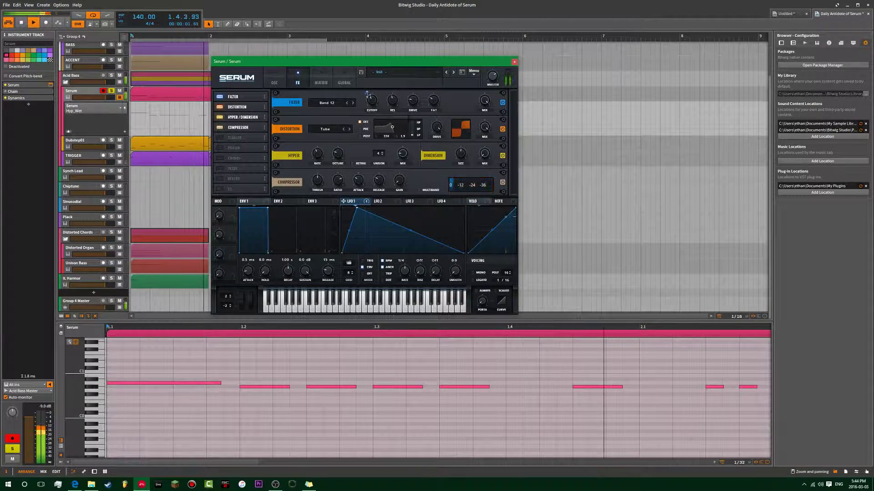
pyautogui.moveTo(367, 94); pyautogui.dragTo(366, 87)
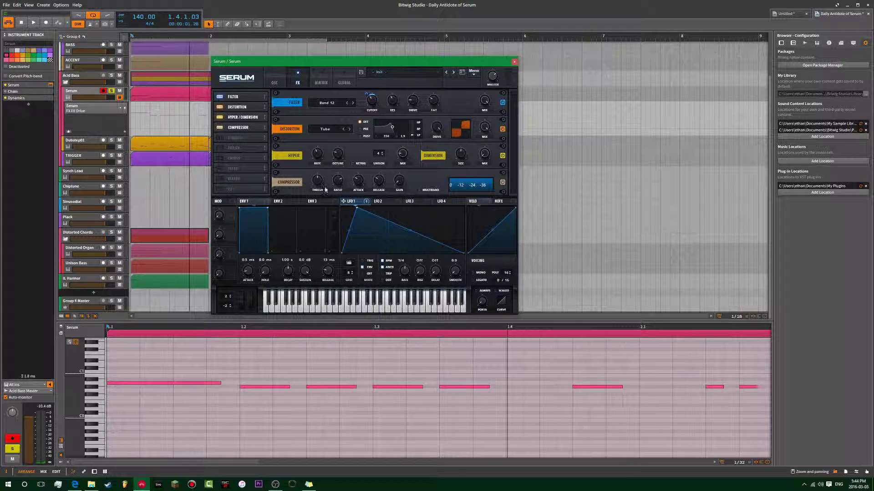
# Step: Add LFO 1 modulation to the effects filter's resonance and turn on the compressor's multiband mode
pyautogui.moveTo(394, 107)
pyautogui.mouseDown()
pyautogui.moveTo(386, 113)
pyautogui.moveTo(388, 93)
pyautogui.mouseUp()
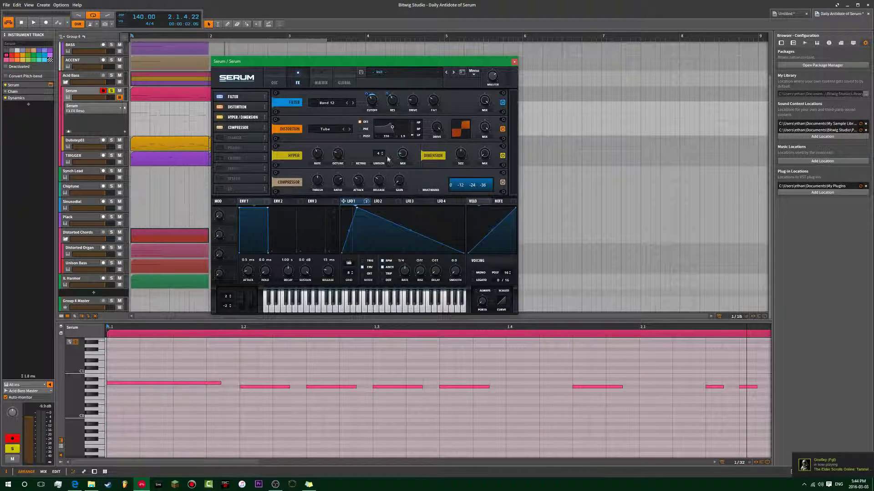
pyautogui.click(420, 190)
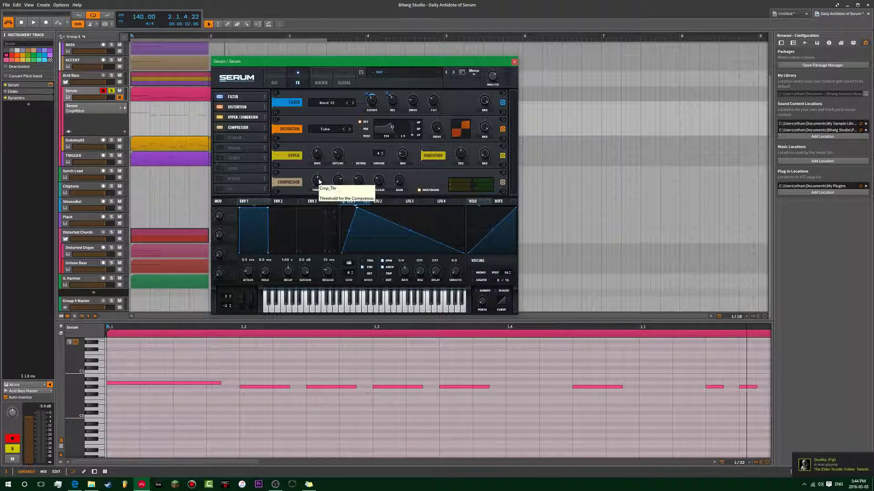
pyautogui.press('space')
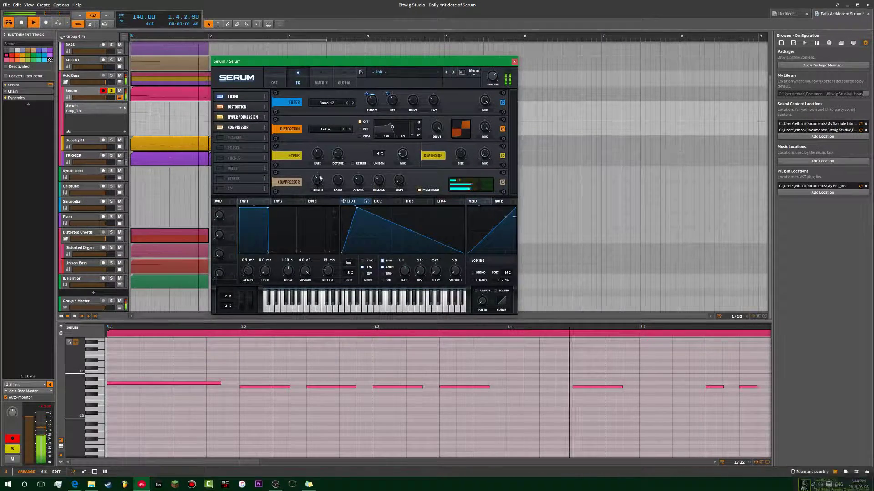
# Step: Adjust the compressor's ratio and attack and Serum's master volume while the loop plays
pyautogui.moveTo(342, 227); pyautogui.dragTo(343, 228)
pyautogui.moveTo(337, 181); pyautogui.dragTo(356, 199)
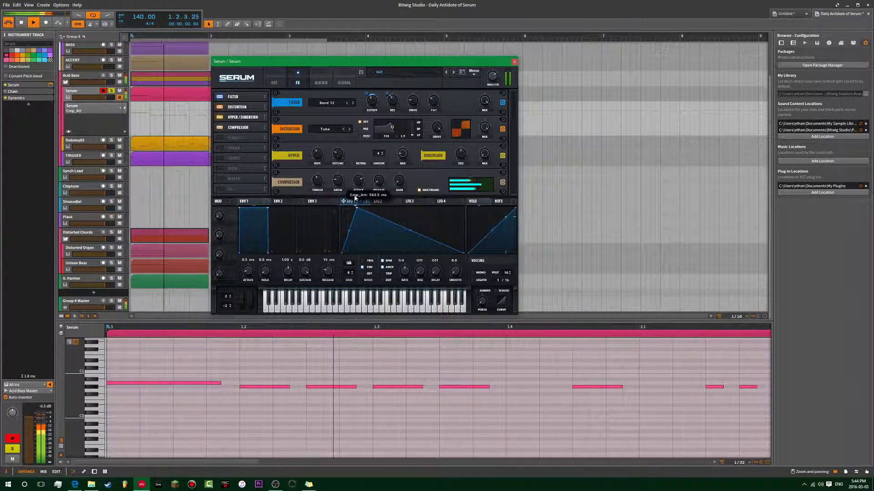
pyautogui.click(493, 77)
pyautogui.moveTo(493, 78); pyautogui.dragTo(494, 77)
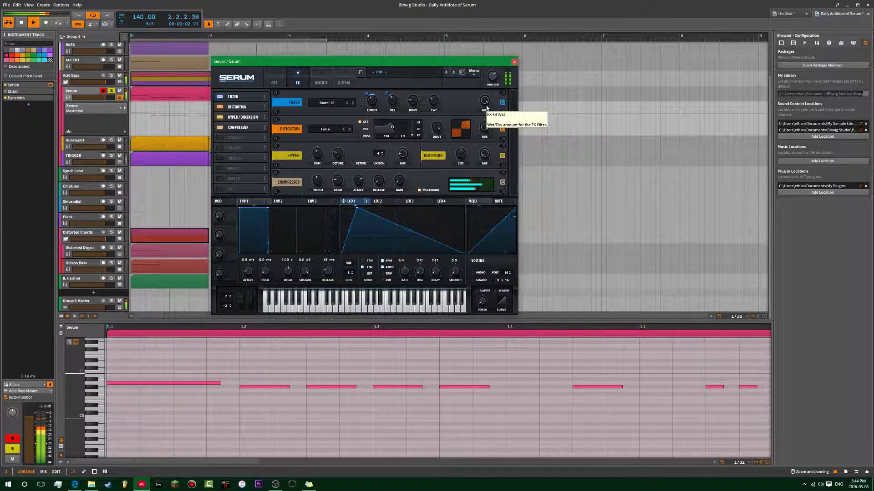
pyautogui.moveTo(359, 62); pyautogui.dragTo(469, 62)
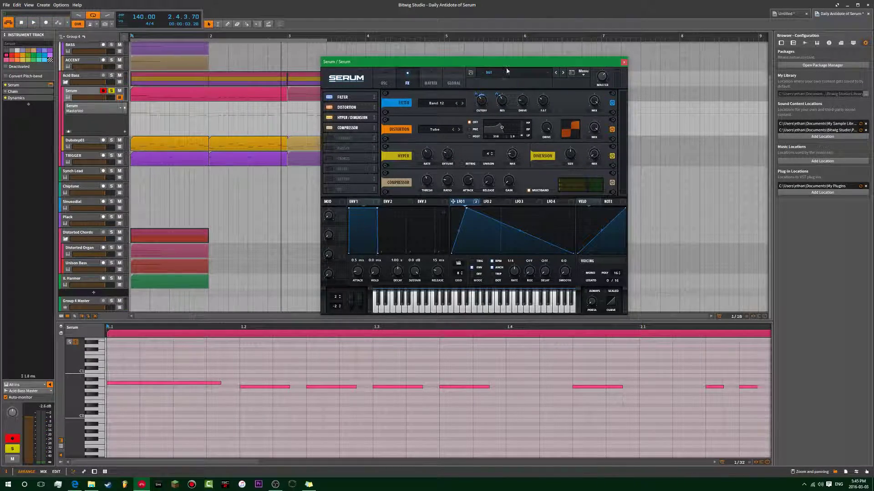
pyautogui.click(528, 75)
pyautogui.moveTo(510, 163)
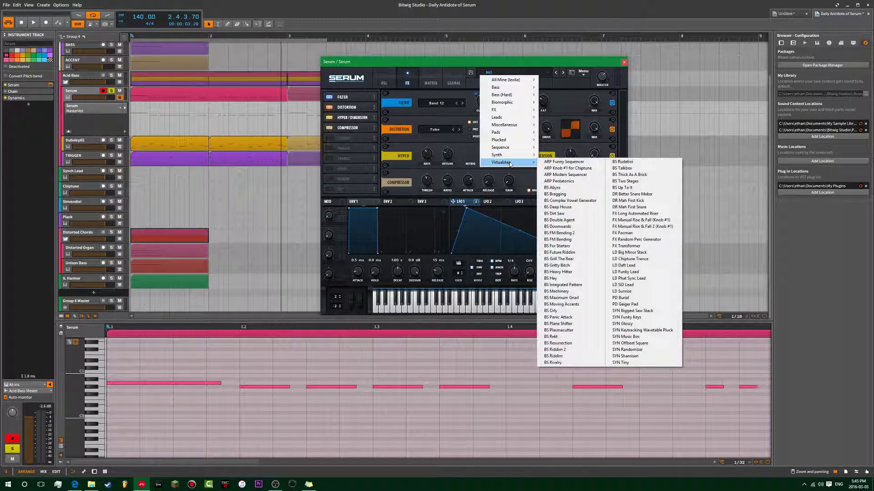
pyautogui.click(487, 63)
pyautogui.press('space')
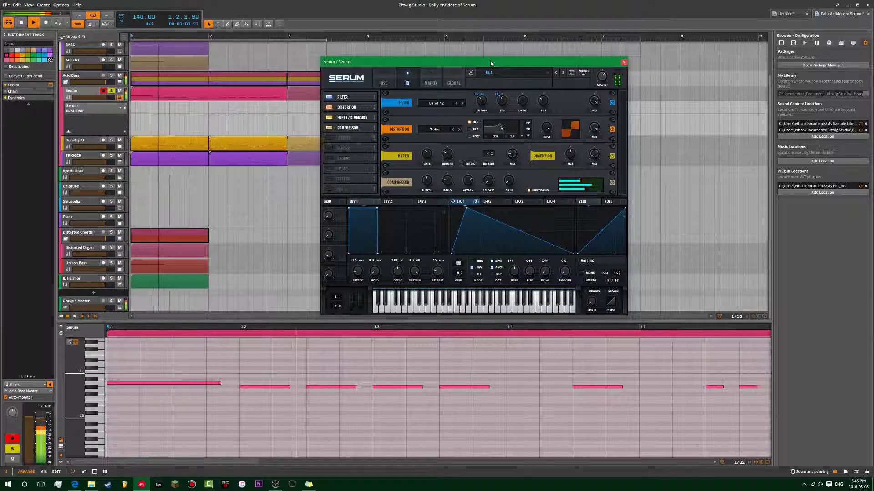
pyautogui.click(6, 91)
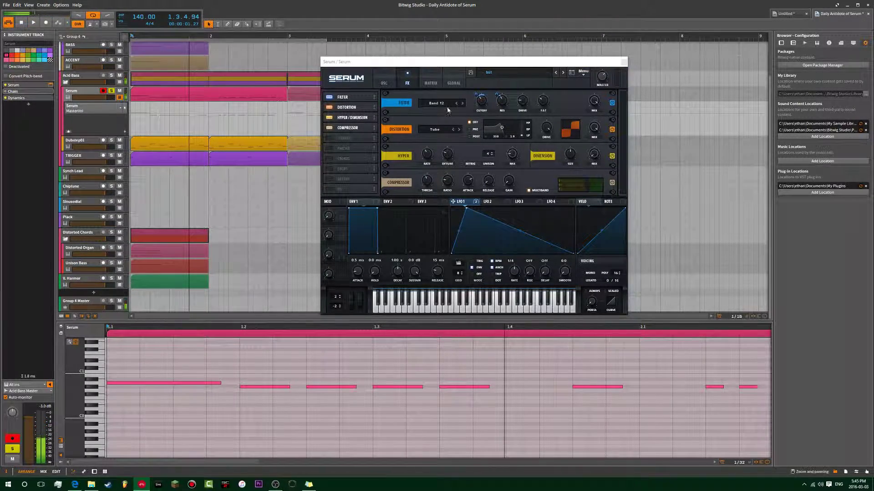
# Step: Load the saved BS - Squarecid preset in Serum and audition it with the loop
pyautogui.moveTo(504, 62); pyautogui.dragTo(400, 67)
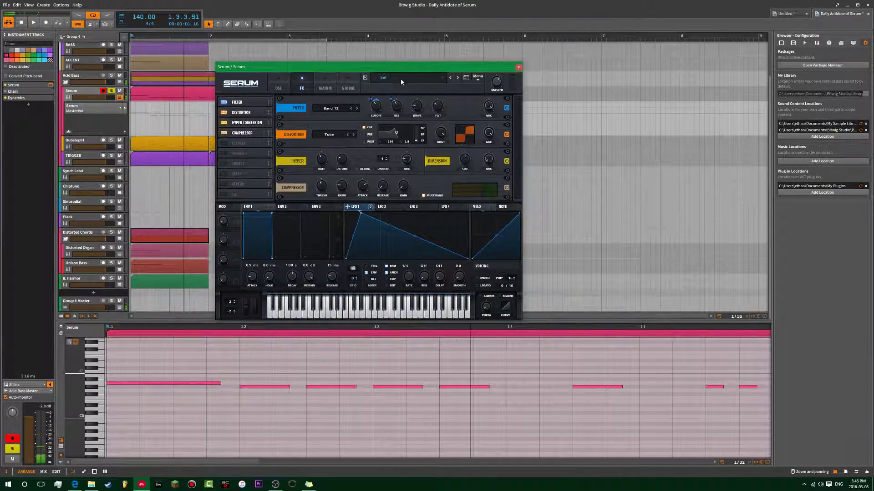
pyautogui.click(400, 78)
pyautogui.moveTo(400, 84)
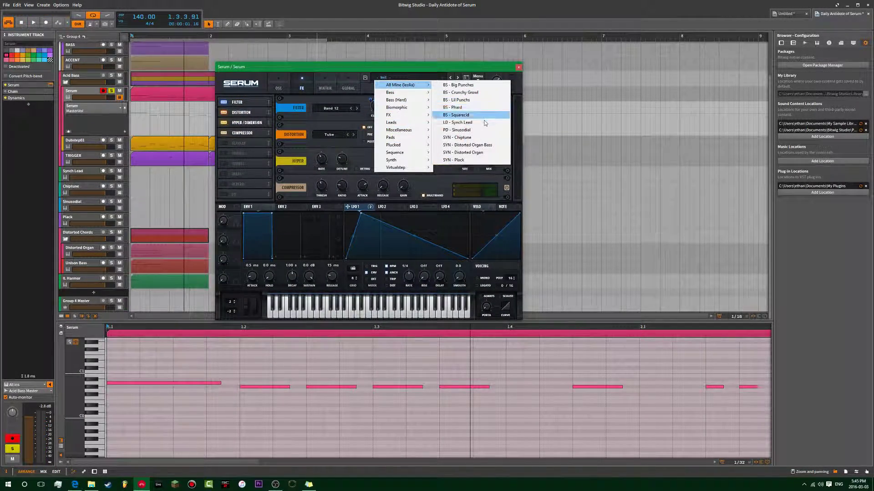
pyautogui.click(483, 116)
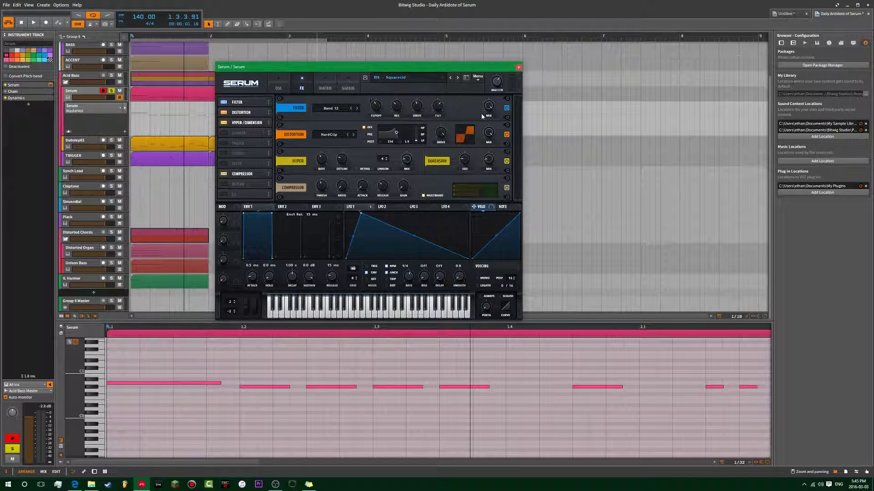
pyautogui.press('space')
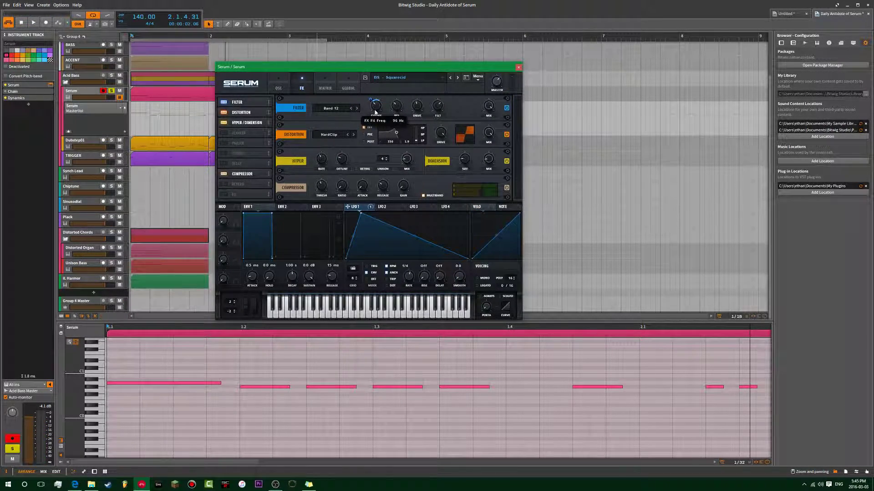
# Step: Set LFO 1's modulation depth on the effects filter's cutoff to about 23 while auditioning the loop
pyautogui.press('space')
pyautogui.moveTo(370, 99); pyautogui.dragTo(372, 106)
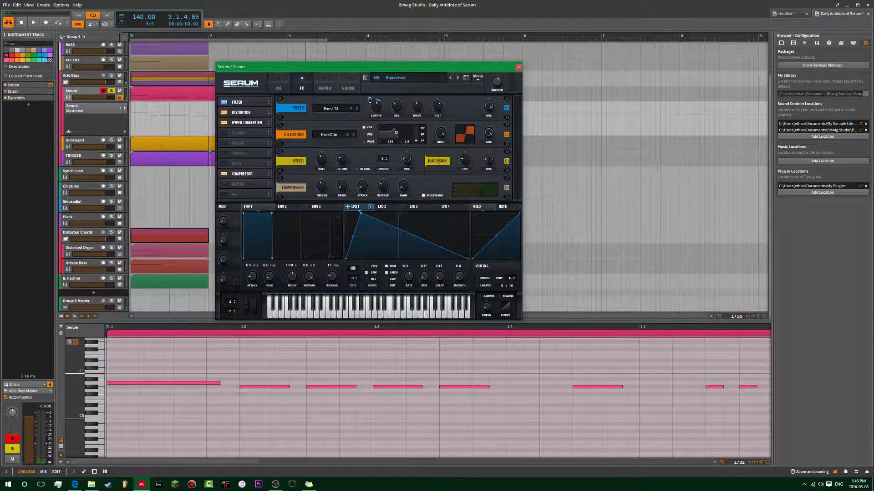
pyautogui.moveTo(372, 106); pyautogui.dragTo(373, 98)
pyautogui.press('space')
pyautogui.moveTo(371, 97); pyautogui.dragTo(370, 100)
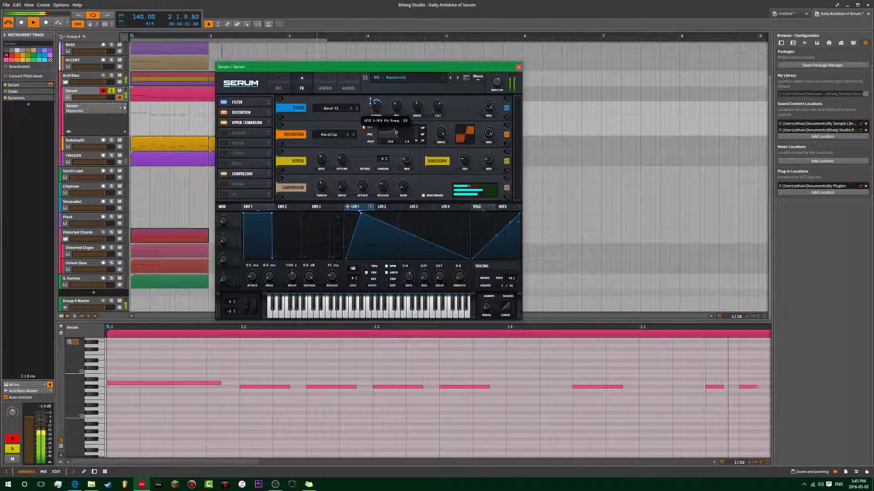
pyautogui.click(417, 105)
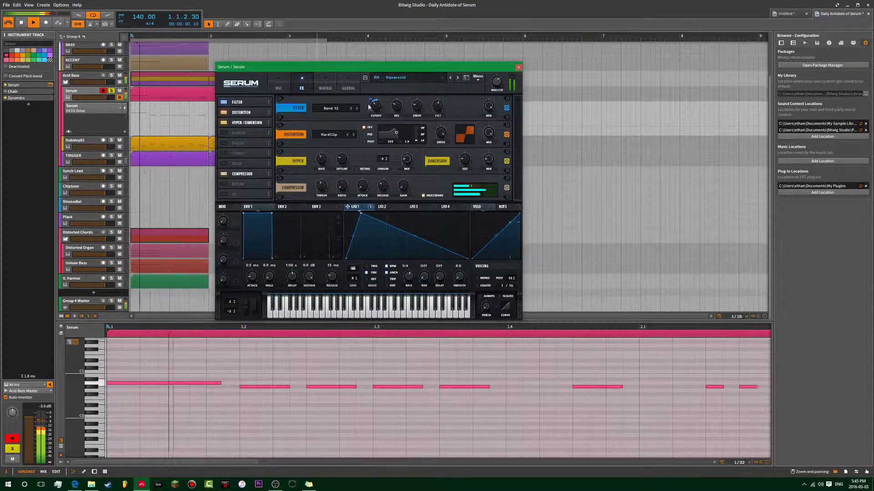
# Step: Check the compressor's ratio, release and threshold and the hyper effect's mix in the loaded preset while playing the loop
pyautogui.click(278, 86)
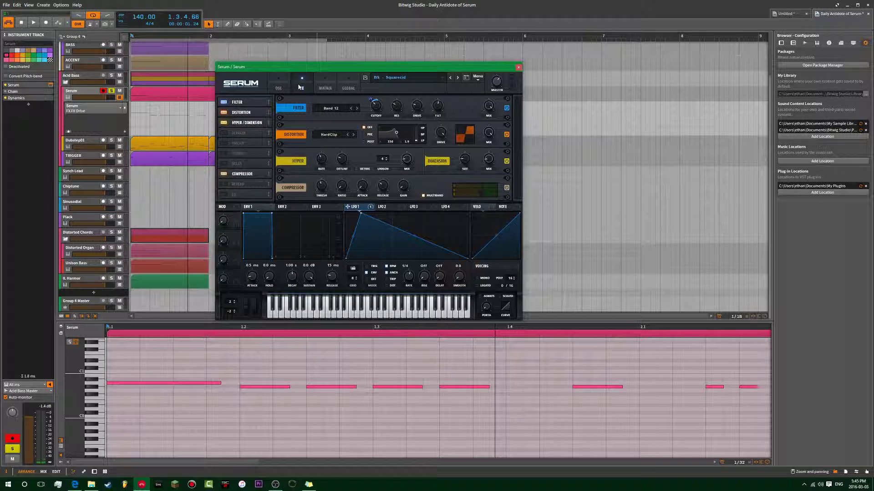
pyautogui.press('space')
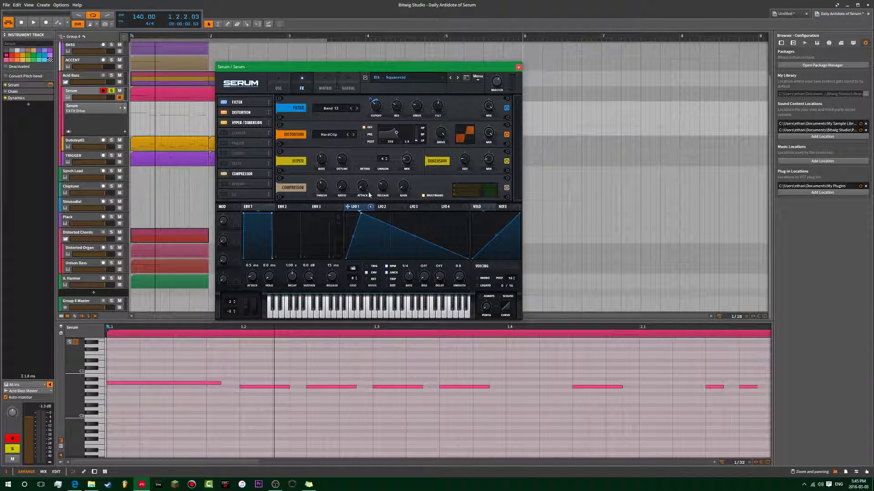
pyautogui.press('space')
pyautogui.moveTo(342, 188); pyautogui.dragTo(378, 223)
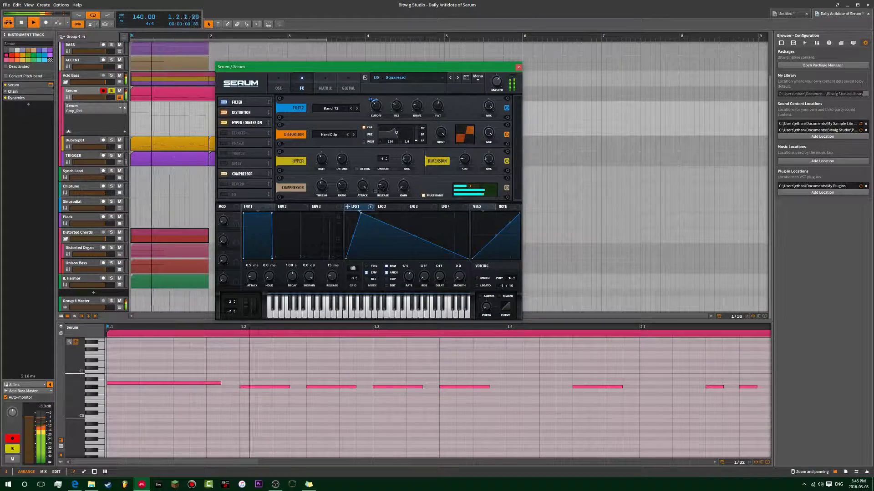
pyautogui.click(324, 186)
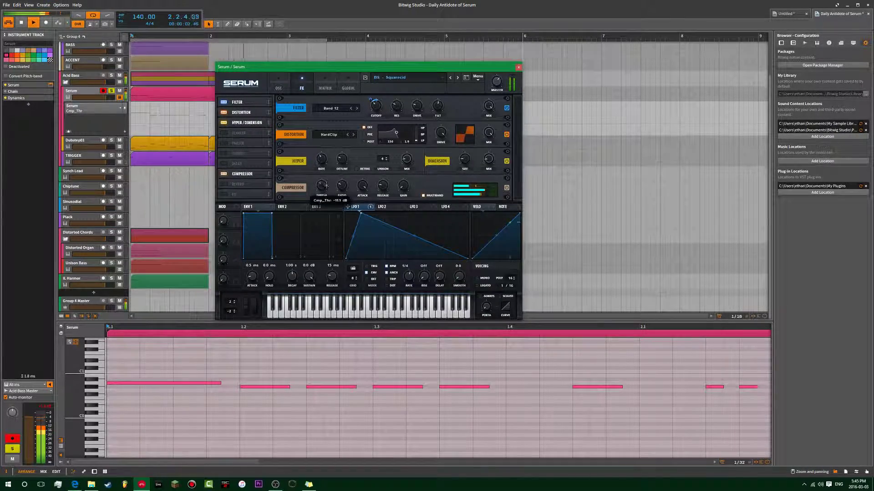
pyautogui.click(415, 162)
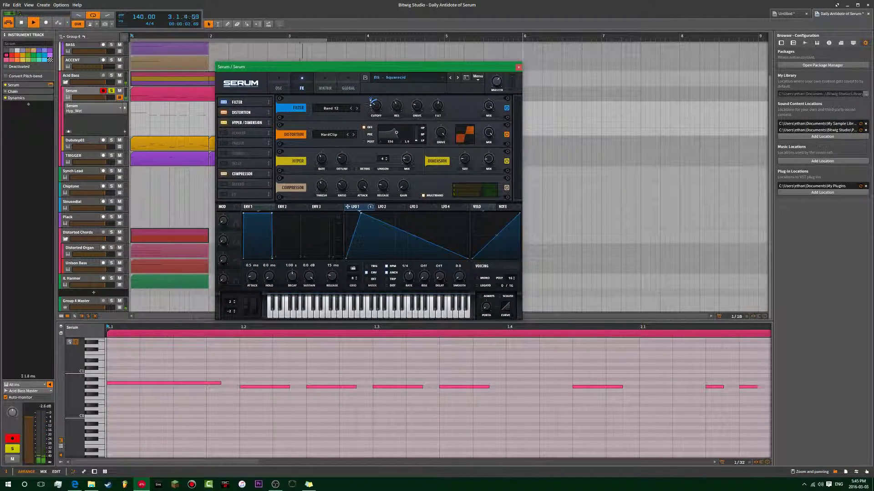
# Step: Fine-tune the effects filter's cutoff in the loaded preset and audition the loop
pyautogui.moveTo(377, 109); pyautogui.dragTo(377, 112)
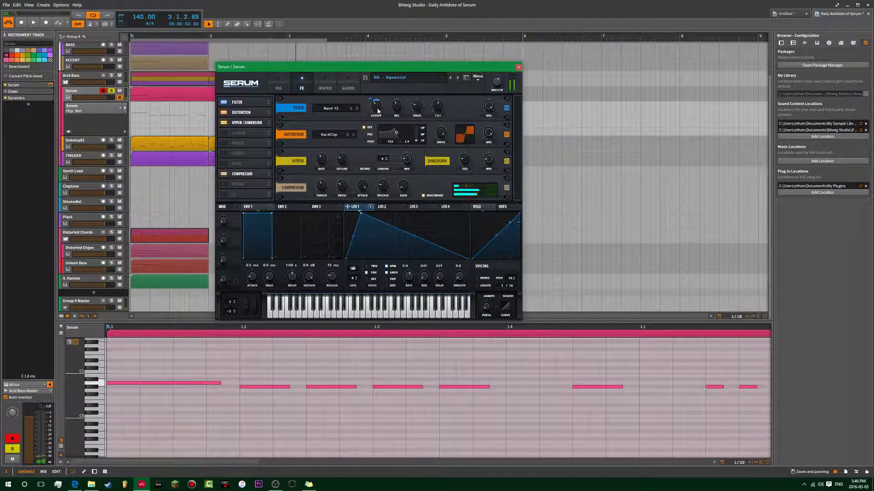
pyautogui.press('space')
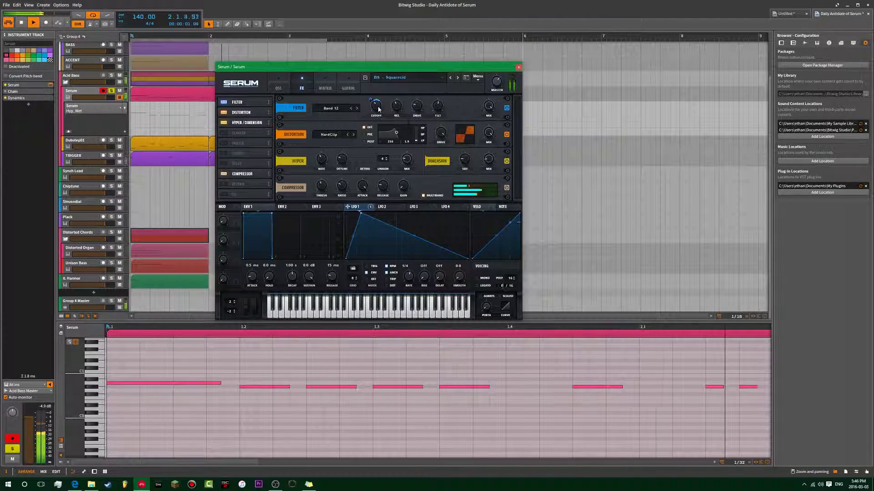
pyautogui.moveTo(374, 69)
pyautogui.mouseDown()
pyautogui.moveTo(471, 56)
pyautogui.moveTo(361, 71)
pyautogui.mouseUp()
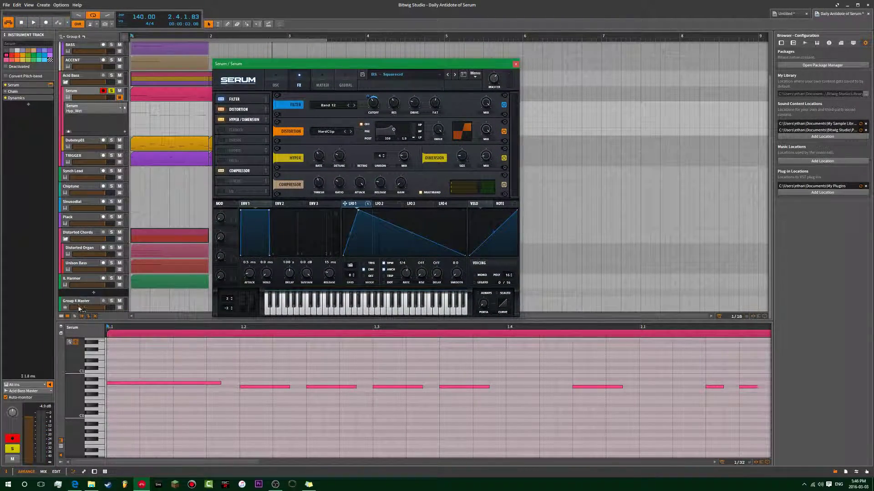
# Step: Add a new instrument track with Massive loaded on it and close the Serum window
pyautogui.doubleClick(105, 295)
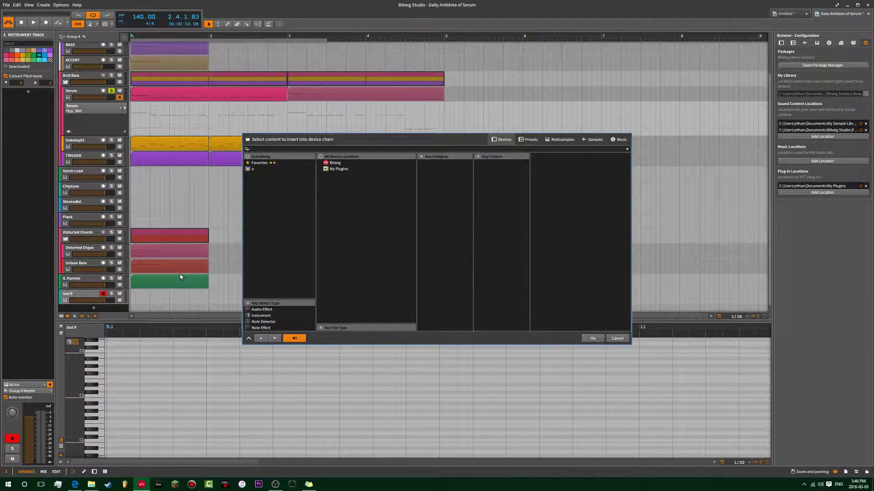
pyautogui.write('mas')
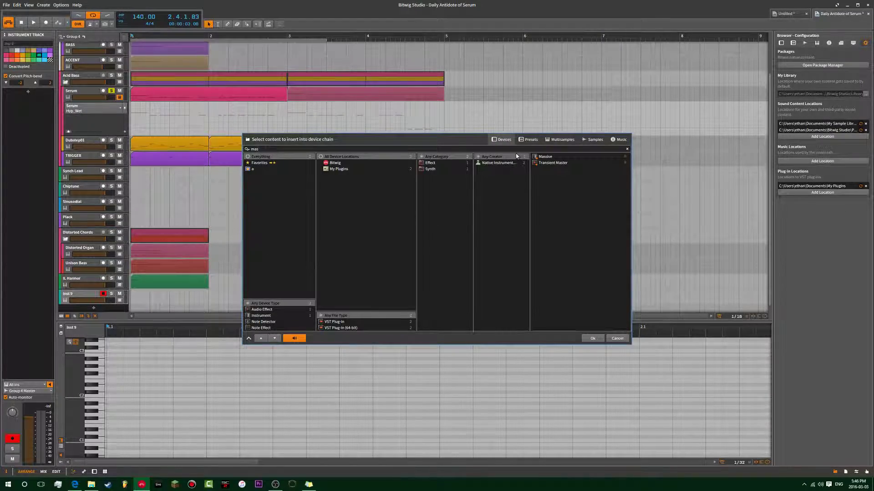
pyautogui.doubleClick(545, 157)
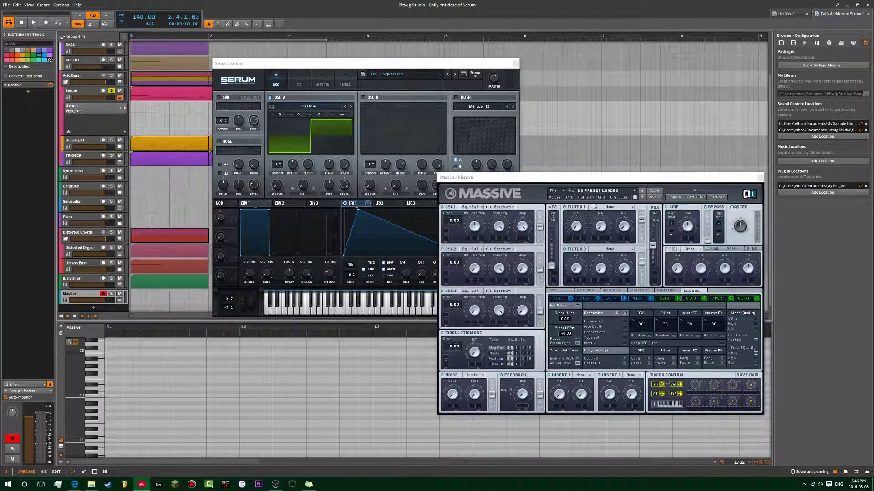
pyautogui.click(516, 64)
pyautogui.moveTo(516, 177); pyautogui.dragTo(429, 79)
# Step: Copy the first Serum clip to the start of the Massive track, solo that track and play it
pyautogui.moveTo(204, 99); pyautogui.dragTo(170, 299)
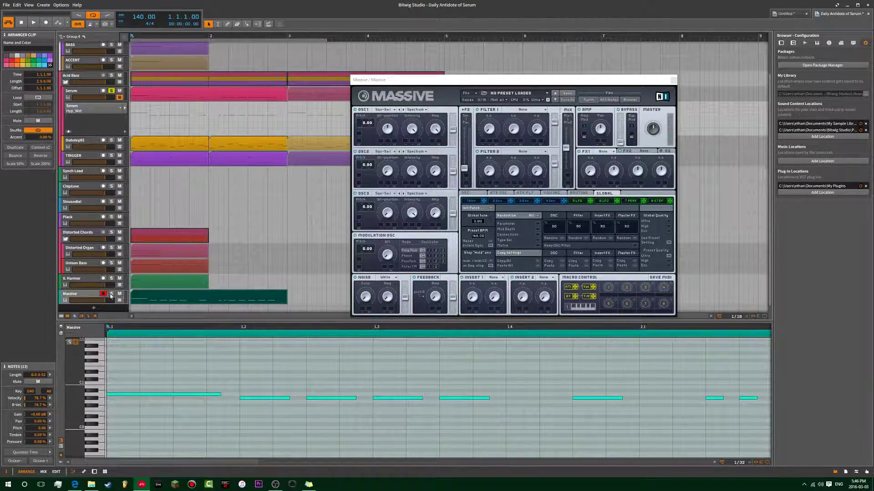
pyautogui.press('space')
pyautogui.moveTo(476, 81); pyautogui.dragTo(402, 61)
# Step: Modulate Filter 1's cutoff with an attack-decay shaped envelope 1 and set Filter 1's type to Bandpass
pyautogui.click(474, 177)
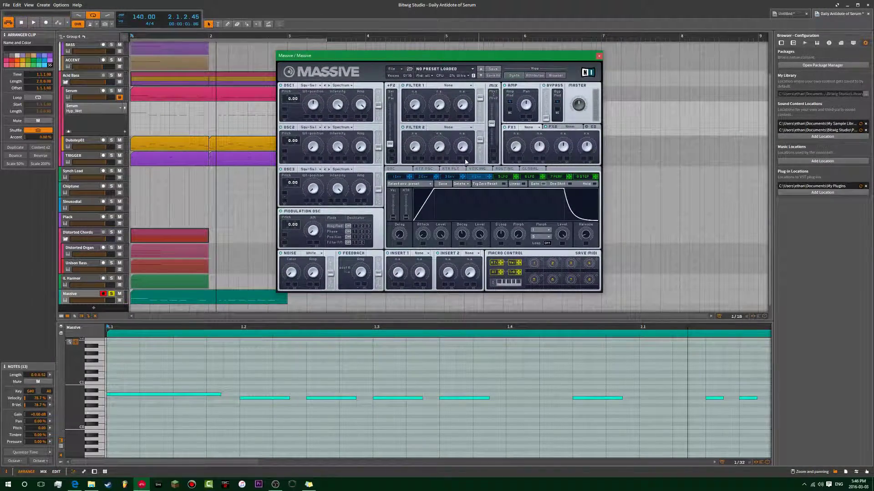
pyautogui.click(399, 179)
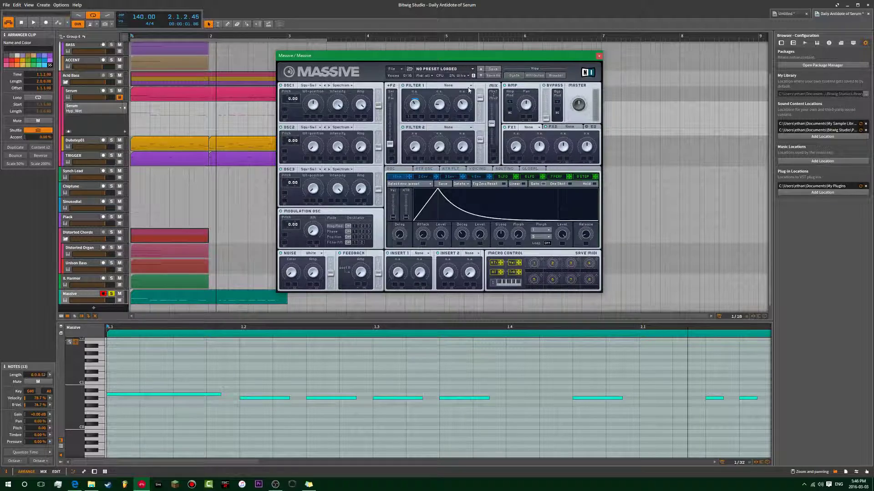
pyautogui.click(448, 85)
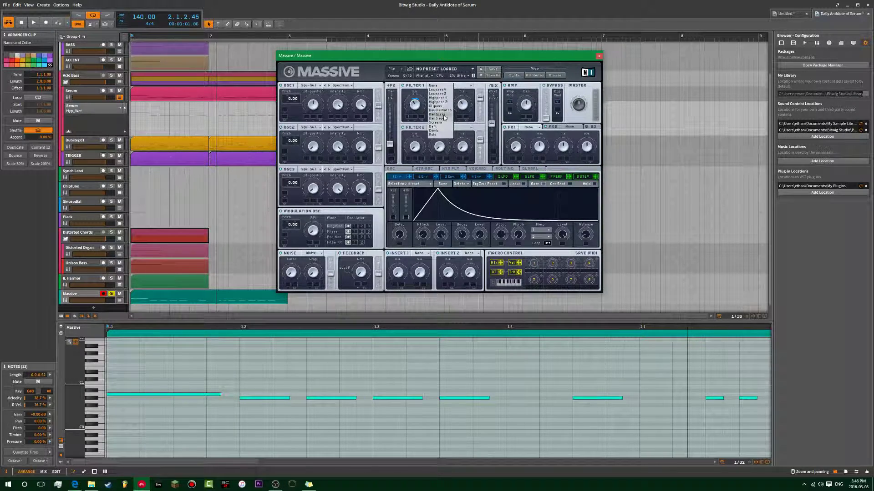
pyautogui.click(444, 115)
# Step: Route the sound fully through Filter 1 and adjust envelope 1's attack time while the loop plays
pyautogui.press('space')
pyautogui.moveTo(453, 210); pyautogui.dragTo(506, 212)
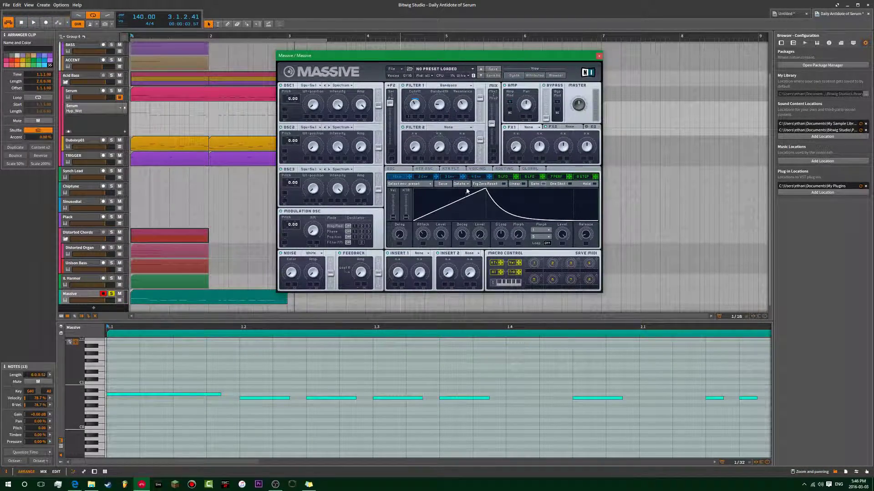
pyautogui.moveTo(484, 204); pyautogui.dragTo(447, 202)
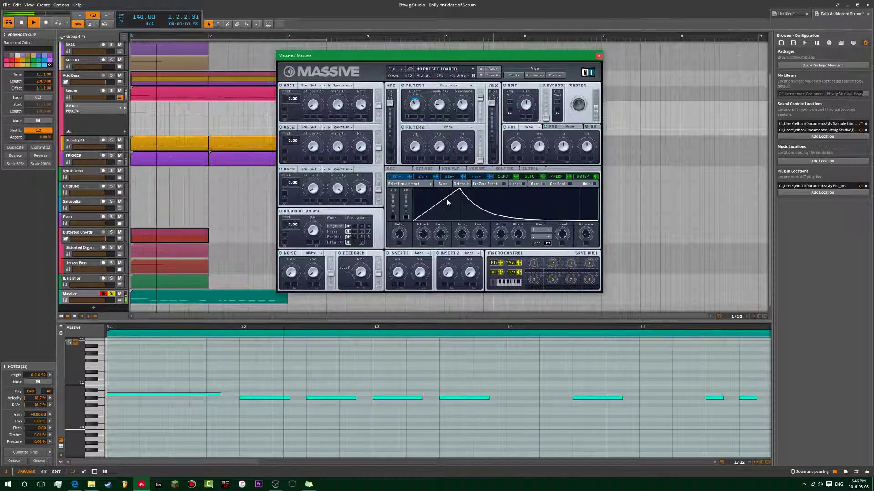
# Step: Set Massive's FX1 to B.Tube and shorten envelope 1's attack while auditioning the loop
pyautogui.click(530, 128)
pyautogui.click(536, 198)
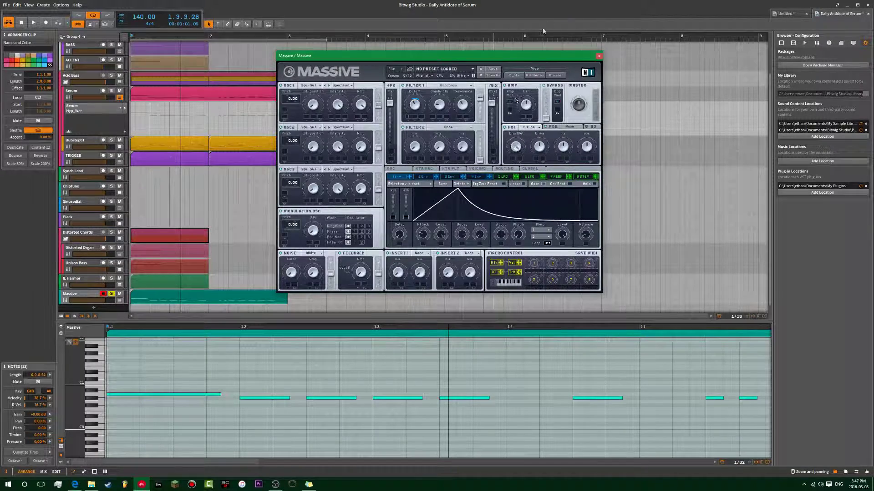
pyautogui.moveTo(446, 213)
pyautogui.mouseDown()
pyautogui.moveTo(452, 199)
pyautogui.moveTo(432, 206)
pyautogui.mouseUp()
pyautogui.moveTo(538, 220); pyautogui.dragTo(536, 222)
pyautogui.moveTo(466, 208); pyautogui.dragTo(459, 207)
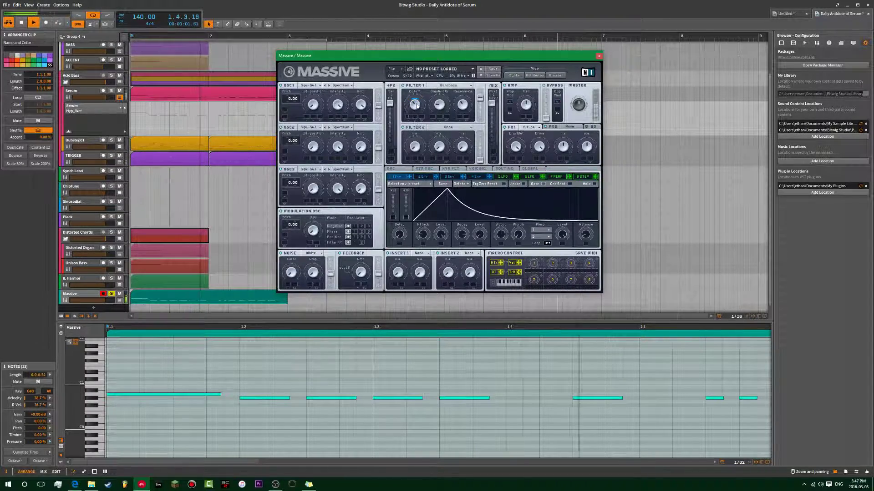
# Step: Adjust Filter 1's cutoff in Massive and lengthen envelope 1's attack while auditioning the loop
pyautogui.moveTo(411, 98); pyautogui.dragTo(412, 127)
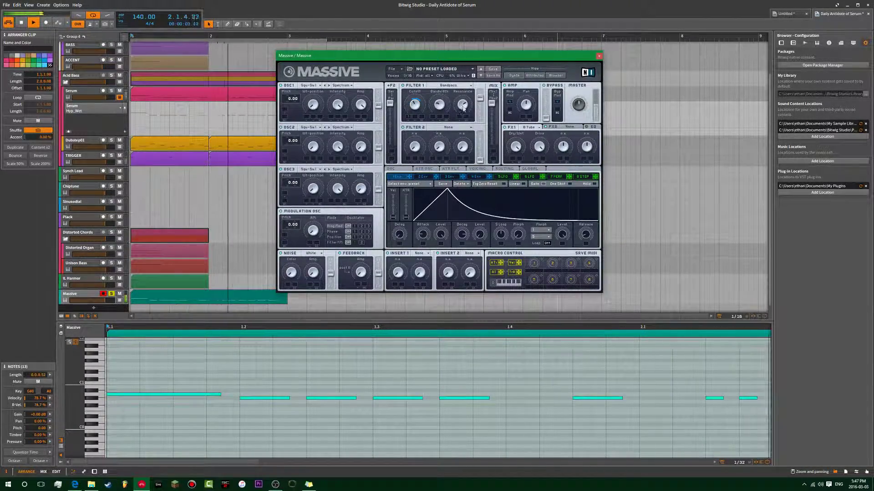
pyautogui.press('space')
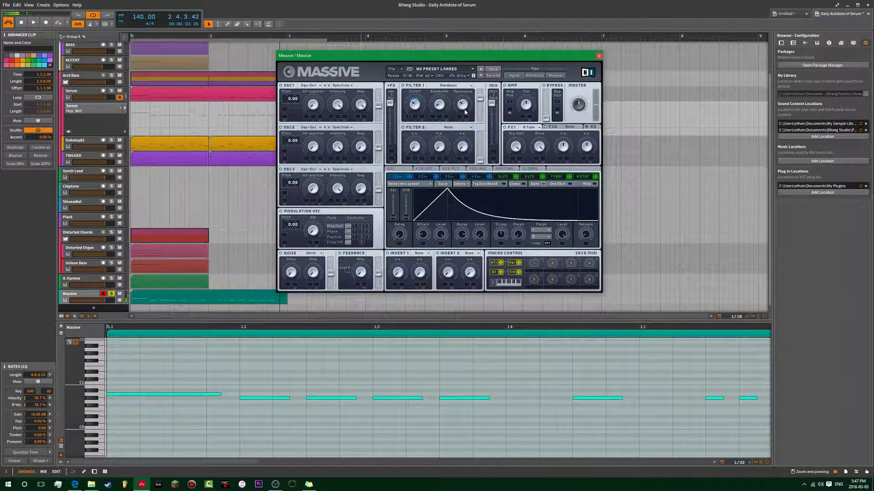
pyautogui.moveTo(290, 95); pyautogui.dragTo(289, 93)
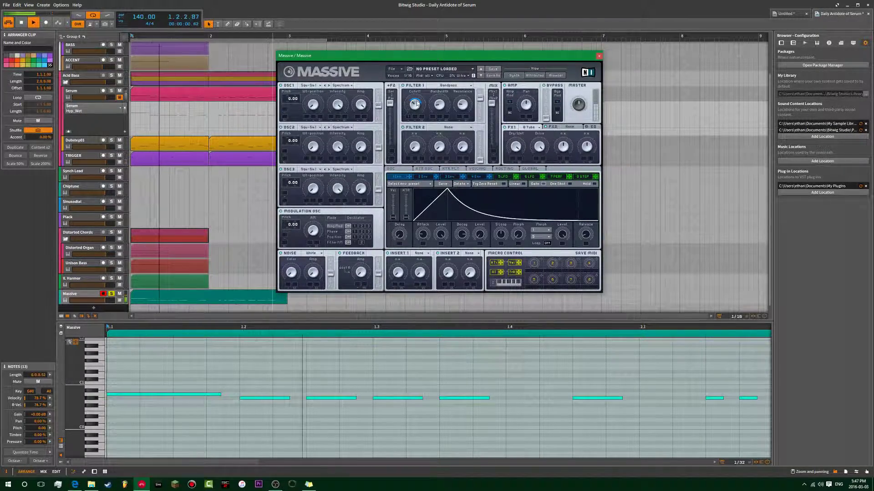
pyautogui.moveTo(422, 216); pyautogui.dragTo(431, 200)
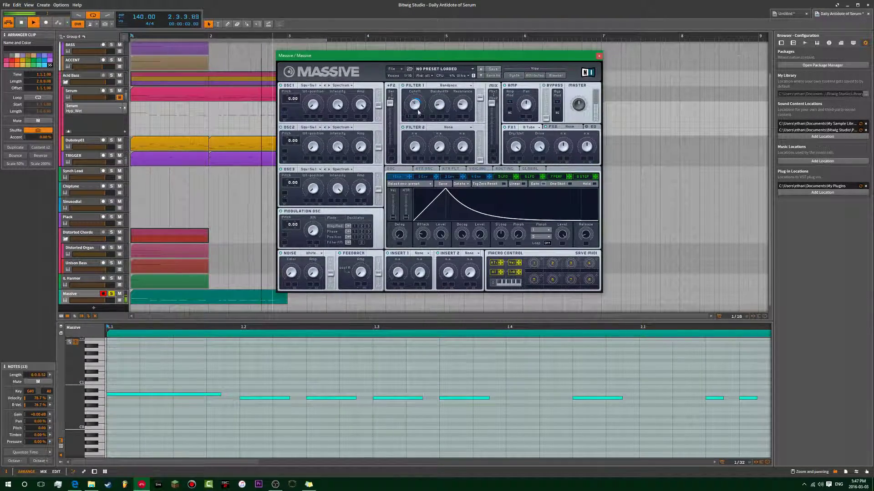
pyautogui.press('space')
pyautogui.moveTo(443, 196); pyautogui.dragTo(468, 226)
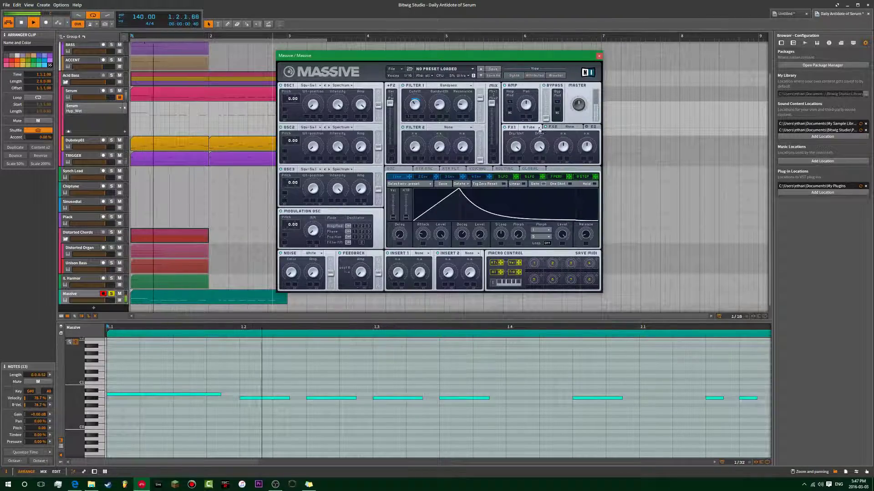
pyautogui.moveTo(440, 106); pyautogui.dragTo(442, 91)
pyautogui.click(449, 86)
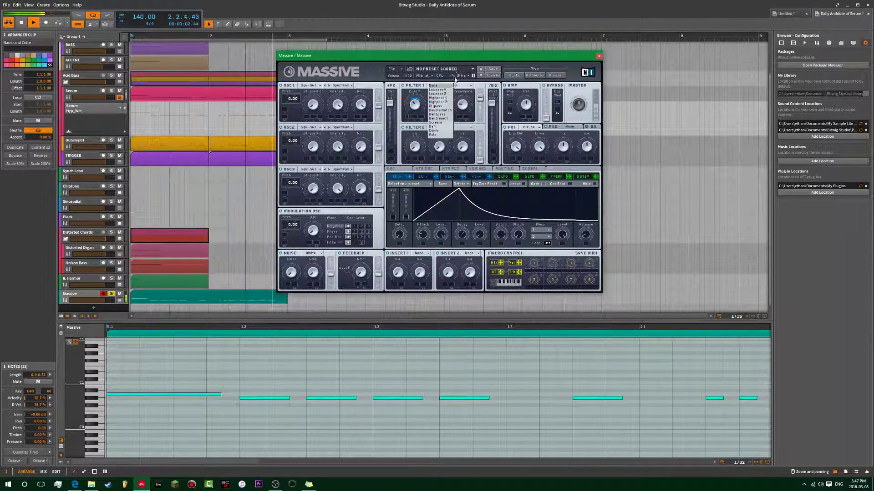
pyautogui.click(456, 69)
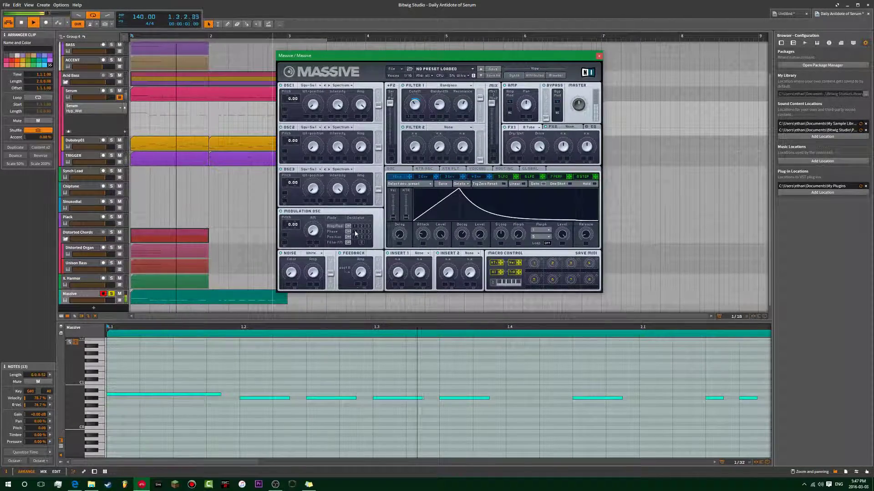
# Step: Enable phase modulation of oscillator 1 in the modulation oscillator, set its pitch to 12.00 and audition the loop
pyautogui.press('space')
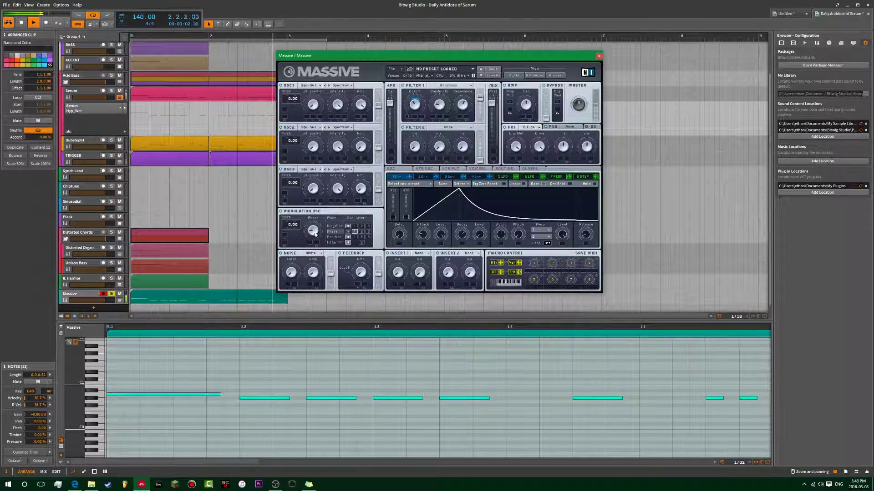
pyautogui.press('space')
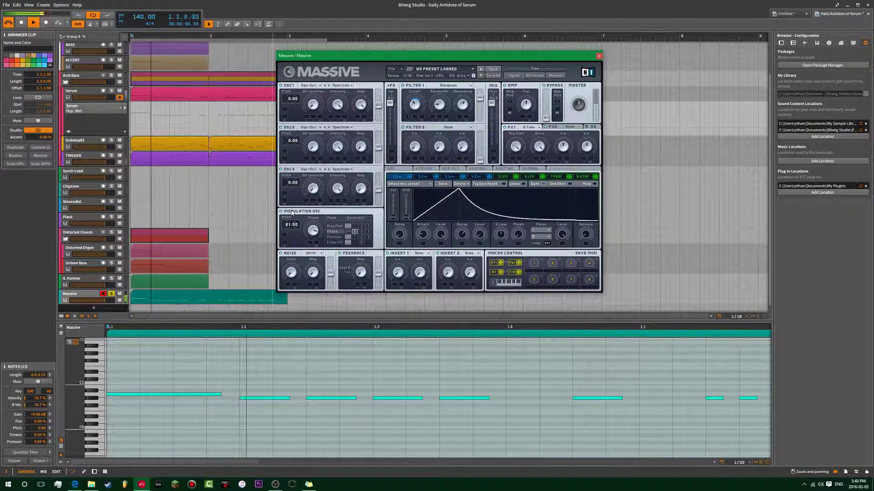
pyautogui.moveTo(293, 228); pyautogui.dragTo(291, 218)
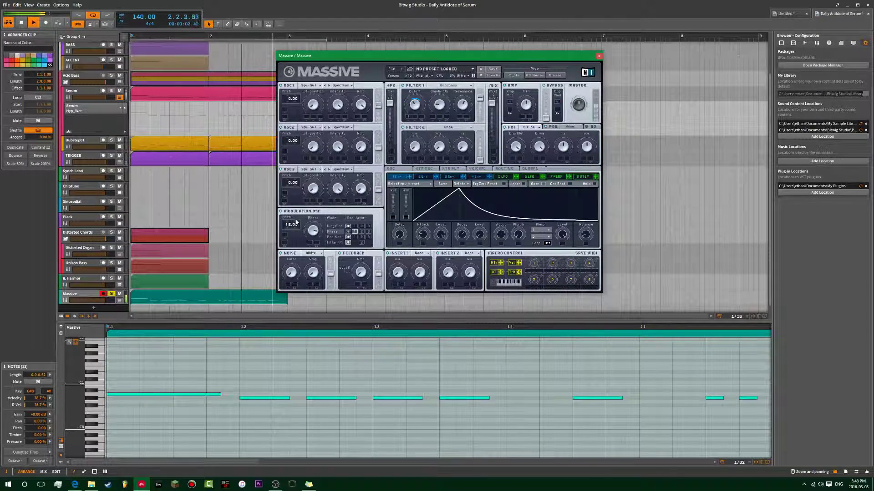
pyautogui.press('space')
pyautogui.press('space')
pyautogui.press('space')
pyautogui.press('space')
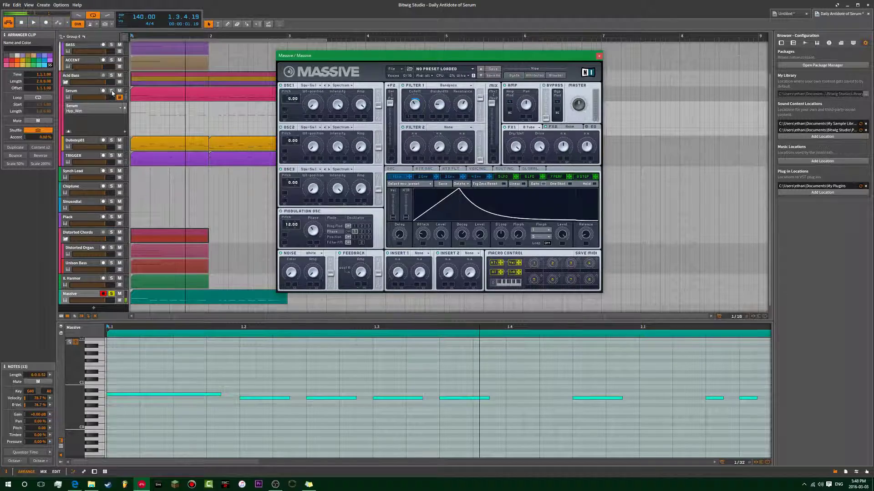
# Step: Compare the original Serum sound with the Massive version by soloing each track in turn during playback
pyautogui.click(111, 91)
pyautogui.press('space')
pyautogui.click(111, 294)
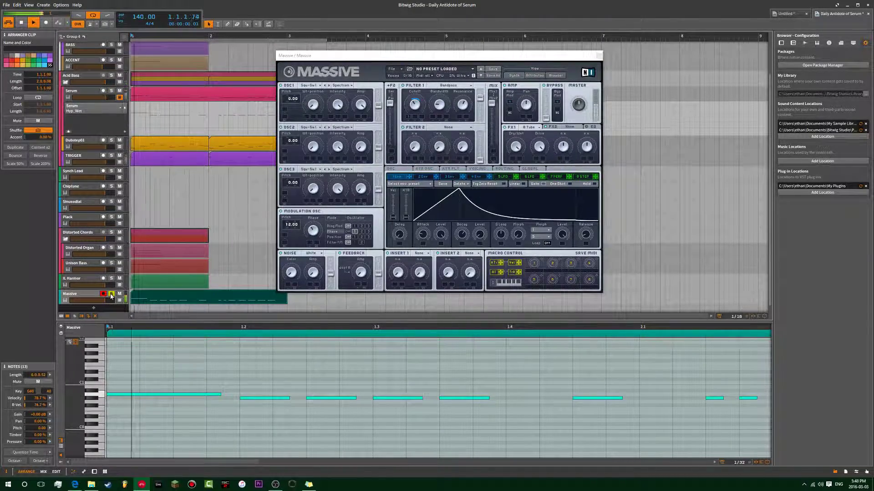
pyautogui.click(311, 235)
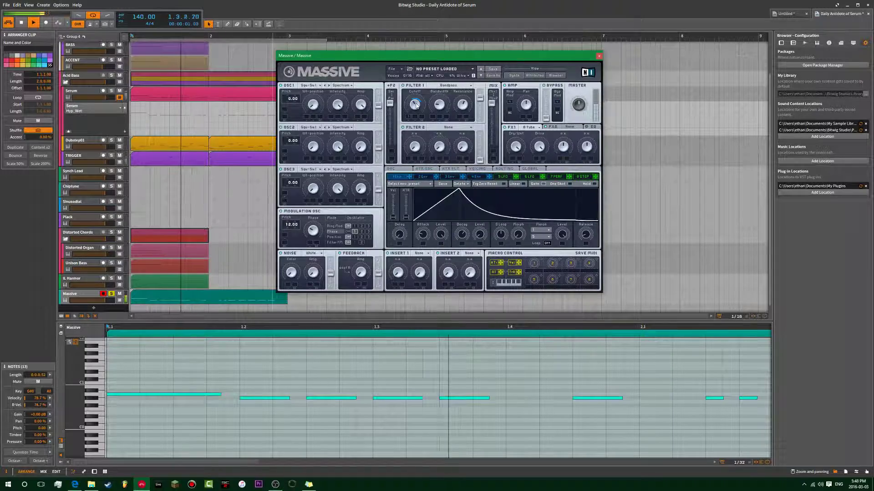
pyautogui.moveTo(288, 98); pyautogui.dragTo(288, 98)
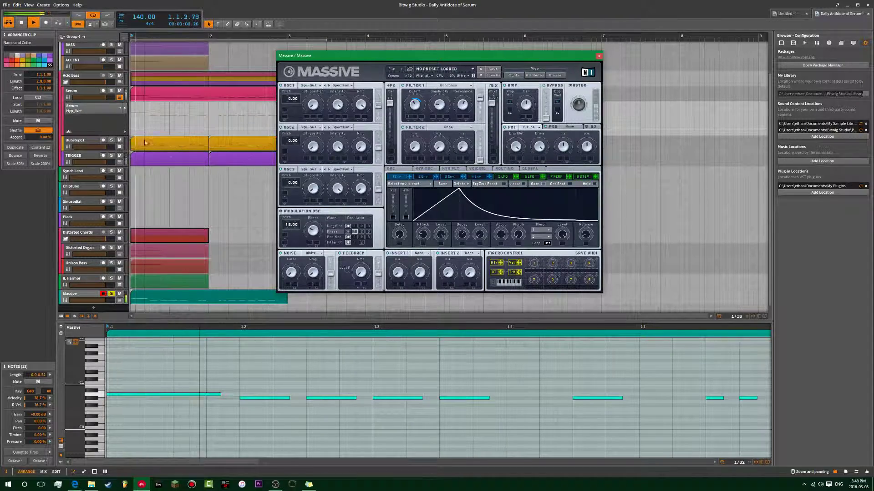
# Step: Solo the Serum track, open its Serum instance on the FX page and play the loop
pyautogui.click(111, 90)
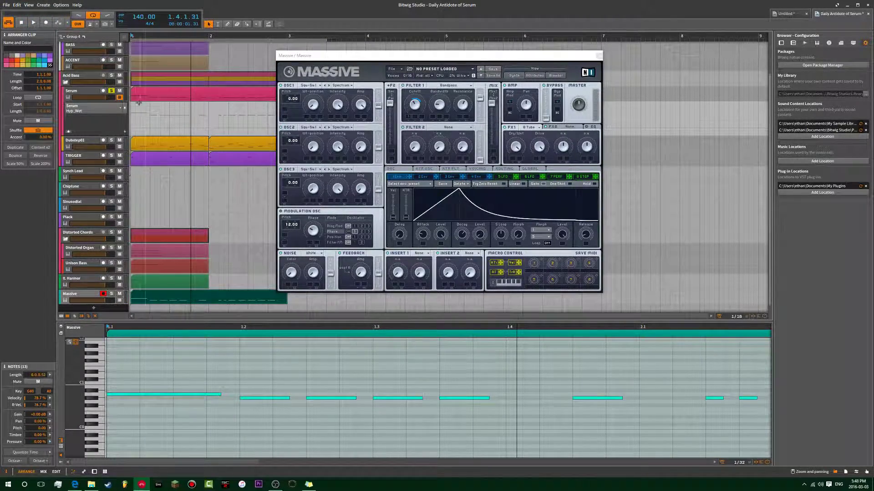
pyautogui.click(80, 94)
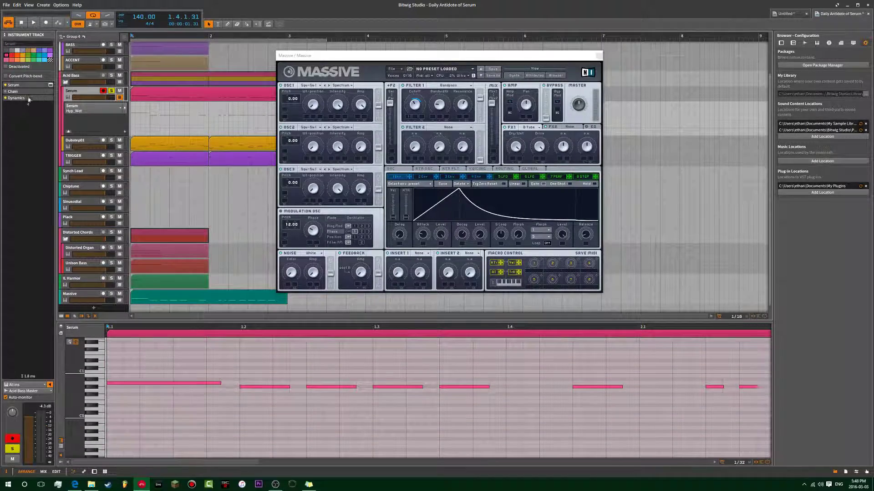
pyautogui.click(50, 85)
pyautogui.click(299, 85)
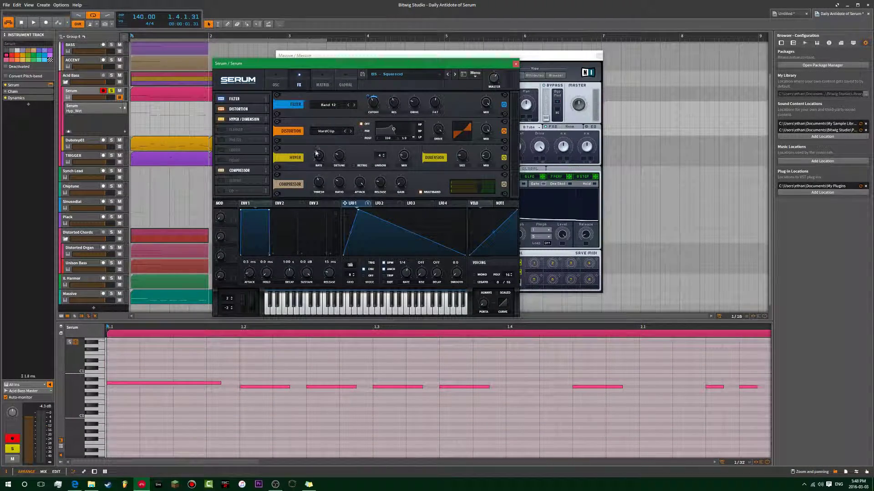
pyautogui.press('space')
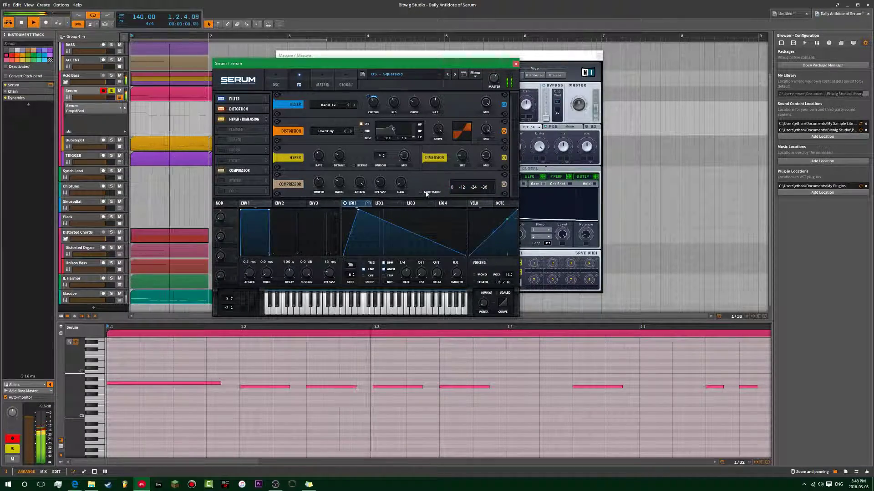
# Step: Switch the solo to the Massive track and back during playback to compare it with the Serum patch
pyautogui.press('space')
pyautogui.click(112, 295)
pyautogui.press('space')
pyautogui.press('space')
pyautogui.click(113, 295)
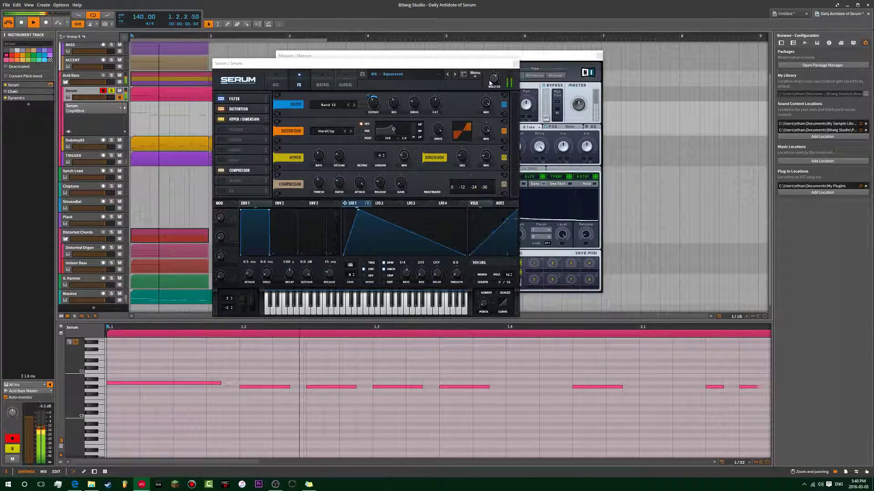
# Step: Close the Serum window, reposition the Massive window and check Massive's OSC settings before returning to envelope 1
pyautogui.click(513, 63)
pyautogui.click(516, 63)
pyautogui.moveTo(455, 55); pyautogui.dragTo(405, 59)
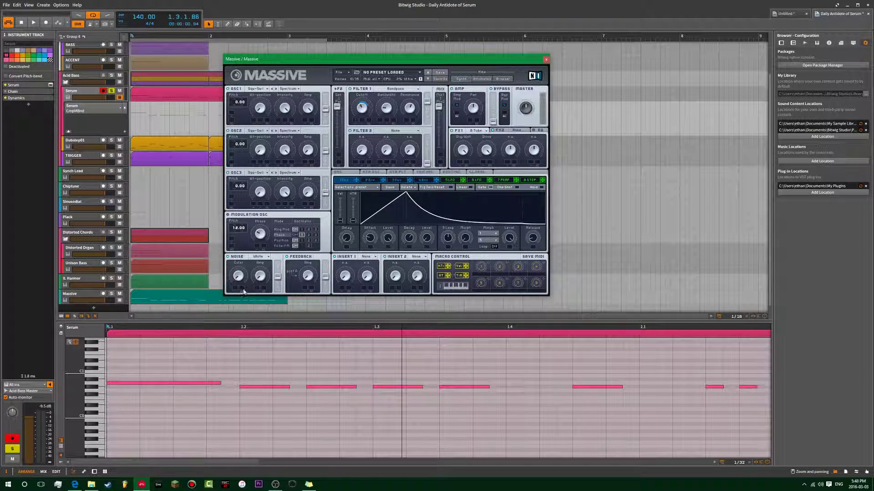
pyautogui.click(422, 181)
pyautogui.click(342, 173)
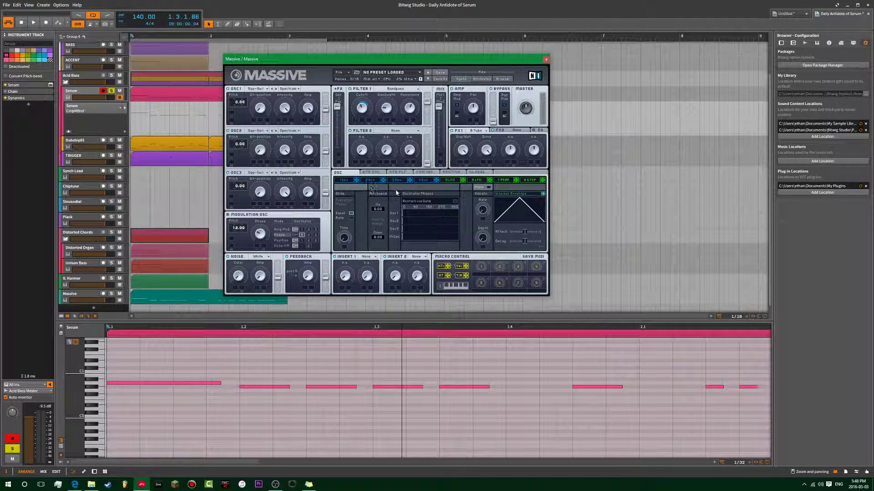
pyautogui.click(348, 181)
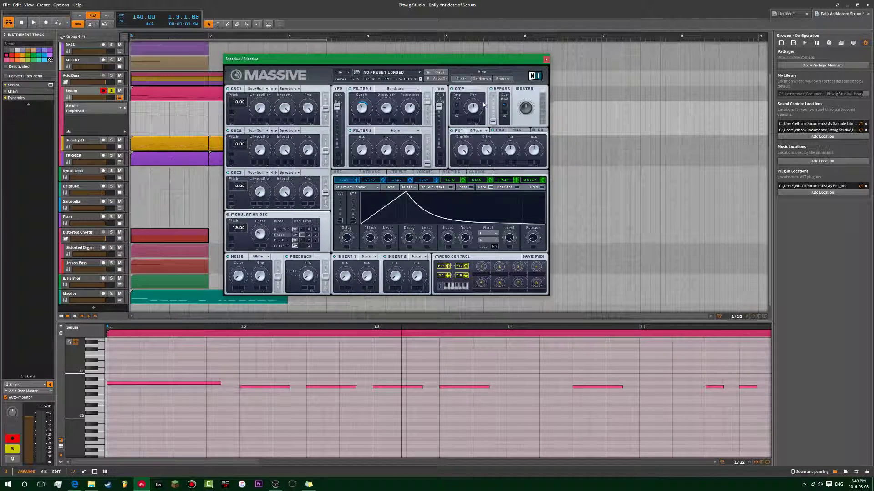
# Step: Try Tele Tube as Massive's FX1 effect while the loop plays
pyautogui.press('space')
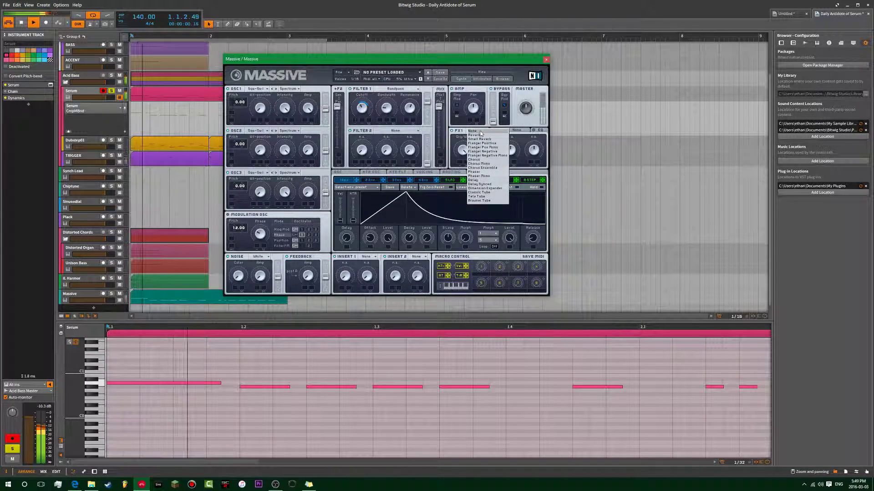
pyautogui.click(480, 196)
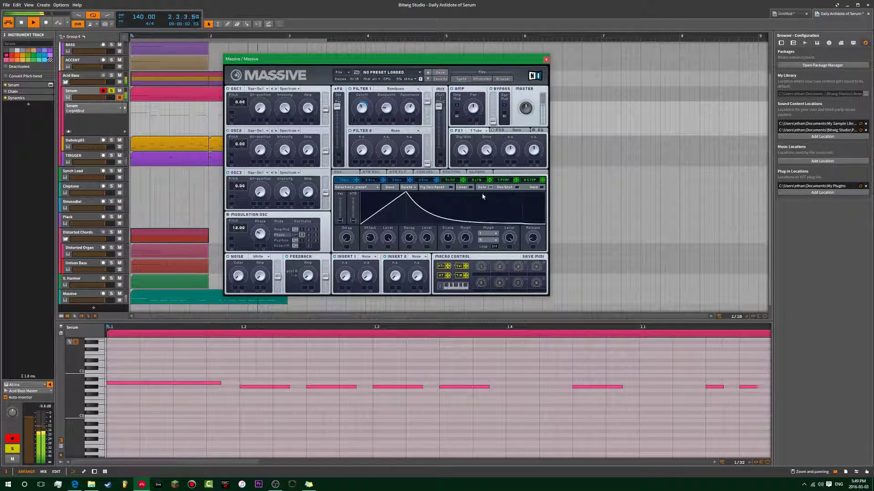
pyautogui.click(475, 132)
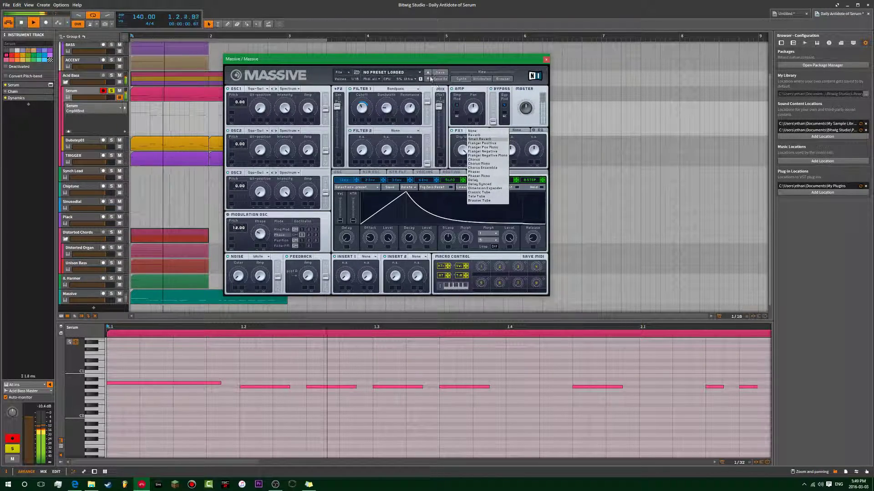
# Step: Solo the Massive track, audition Classic Tube in FX1 and set FX1 to Brauner Tube
pyautogui.click(112, 294)
pyautogui.press('space')
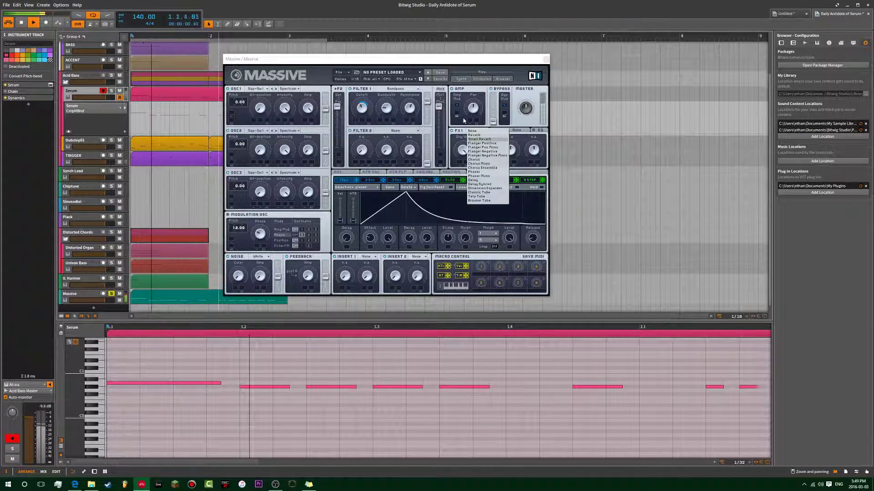
pyautogui.click(478, 192)
pyautogui.click(475, 132)
pyautogui.click(488, 192)
pyautogui.click(475, 132)
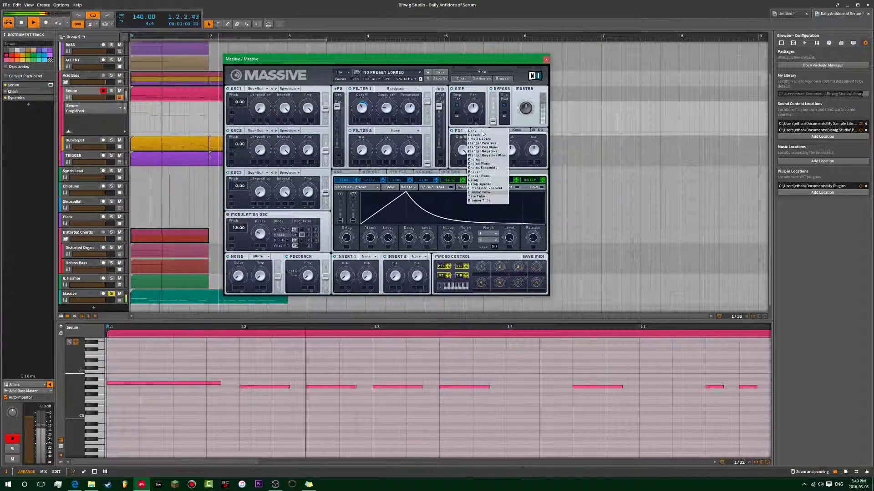
pyautogui.click(480, 201)
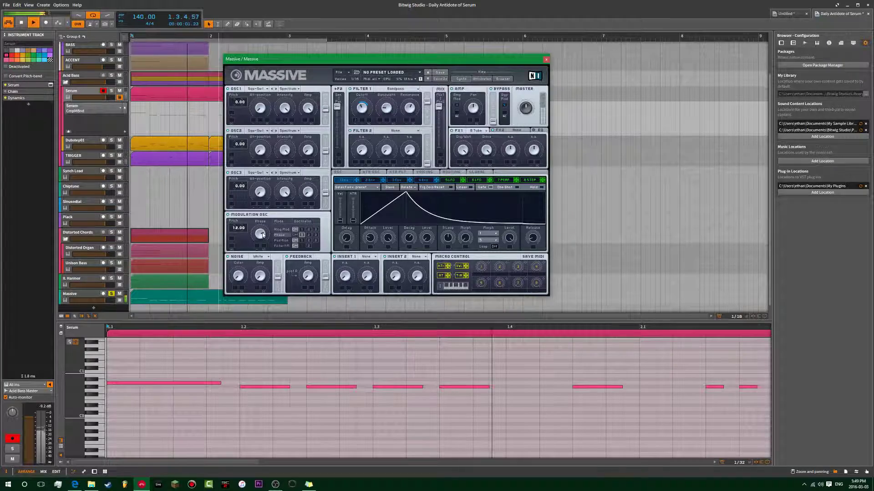
# Step: Modulate oscillator 1's pitch with LFO 5 by 5.00 and audition the loop
pyautogui.press('space')
pyautogui.press('space')
pyautogui.press('space')
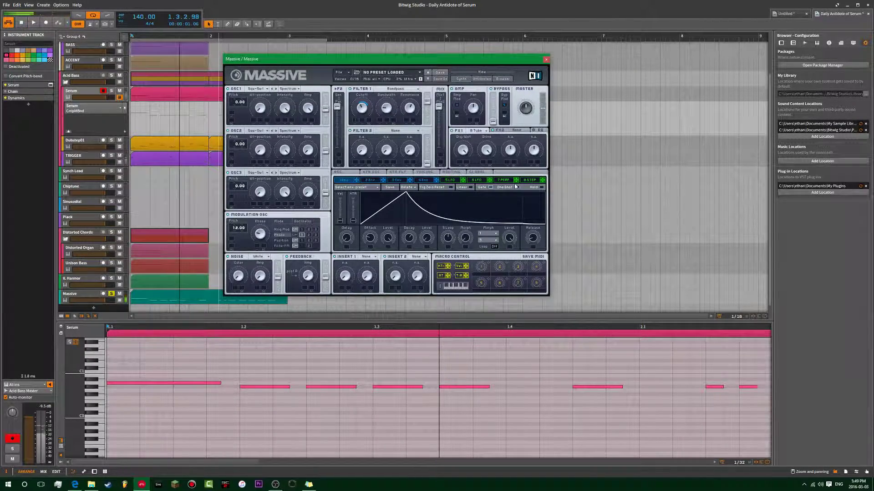
pyautogui.click(461, 181)
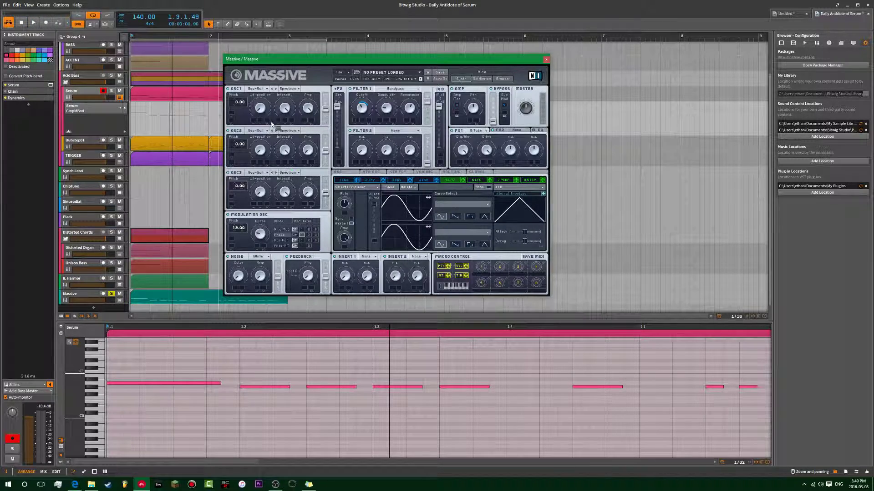
pyautogui.press('space')
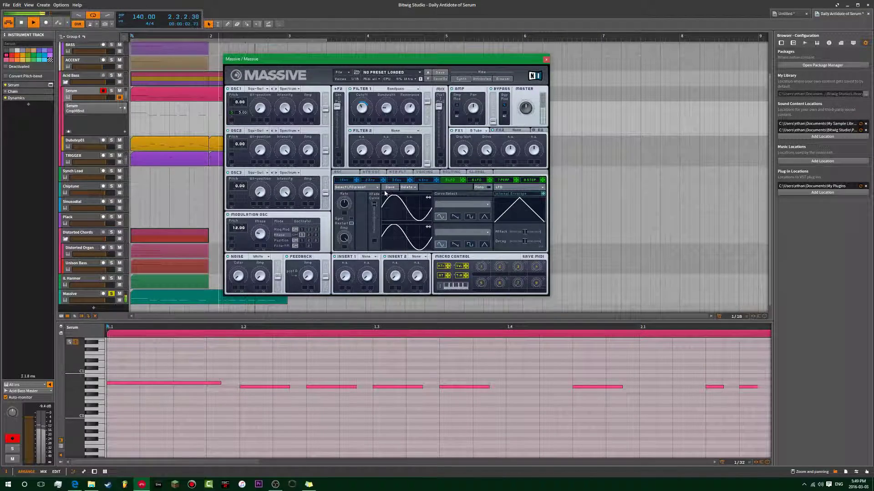
# Step: Try syncing LFO 5's rate to the tempo while auditioning the loop
pyautogui.click(352, 219)
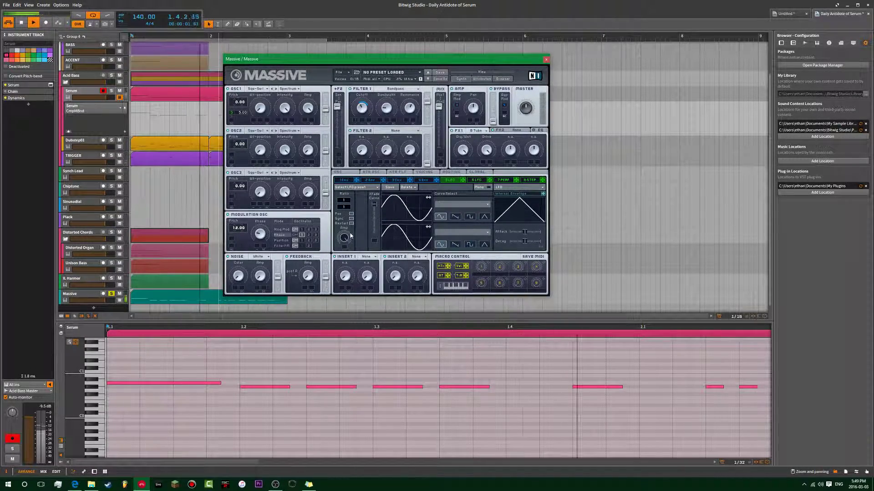
pyautogui.press('space')
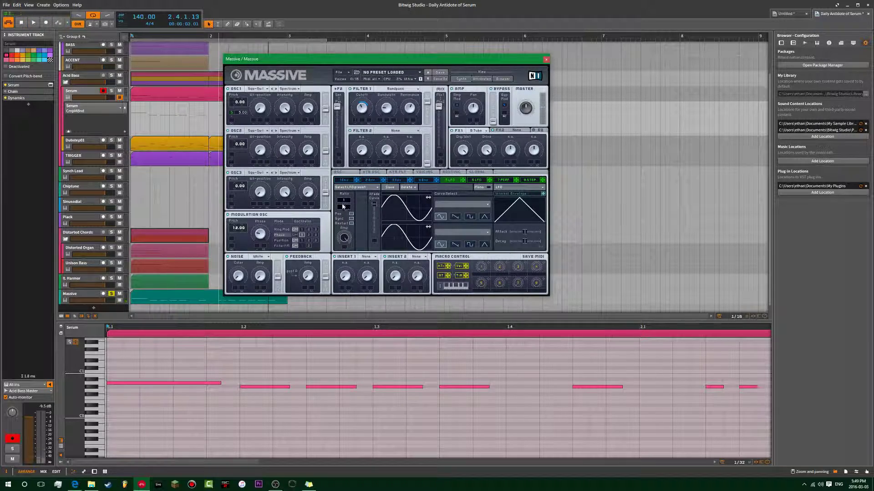
pyautogui.click(351, 218)
pyautogui.press('space')
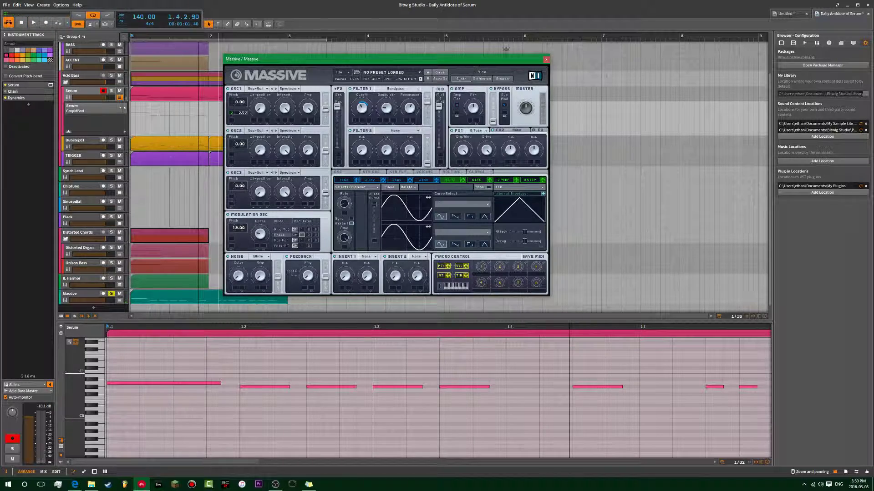
# Step: Close the Massive window and select the Massive track
pyautogui.click(545, 60)
pyautogui.click(81, 296)
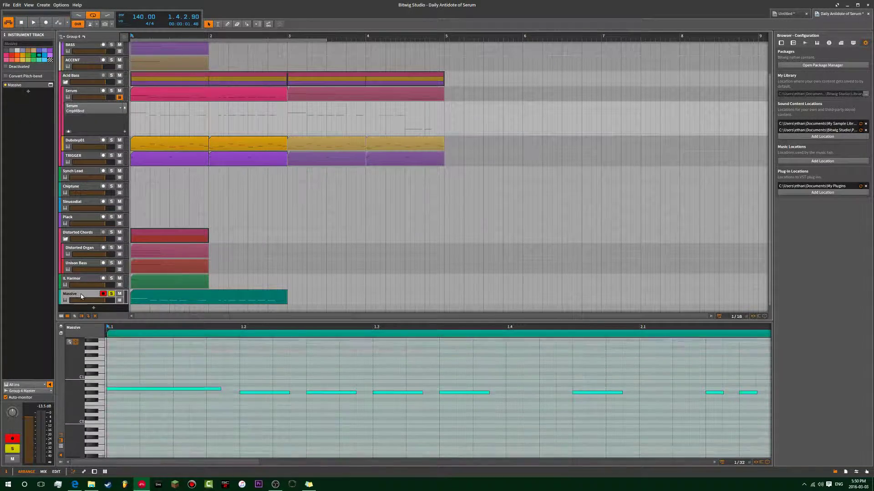
# Step: Delete the Massive track and select the existing IL Harmor track
pyautogui.press('Delete')
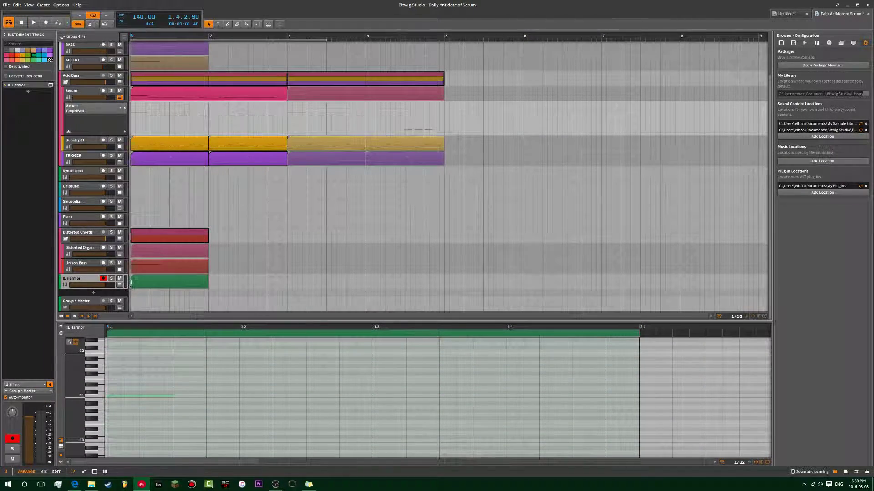
pyautogui.click(136, 283)
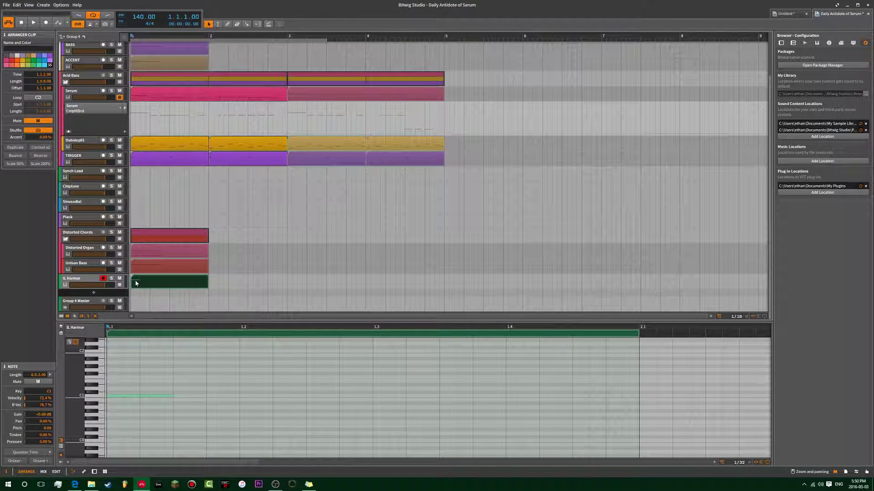
pyautogui.click(81, 279)
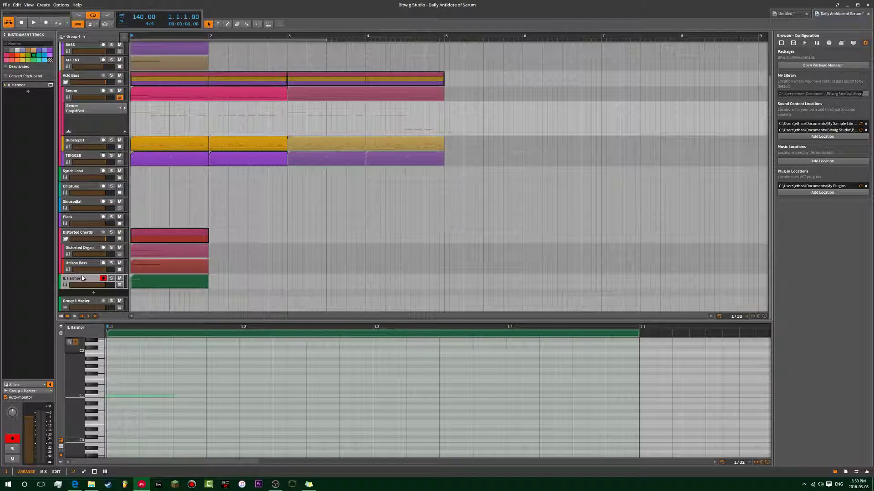
pyautogui.click(207, 117)
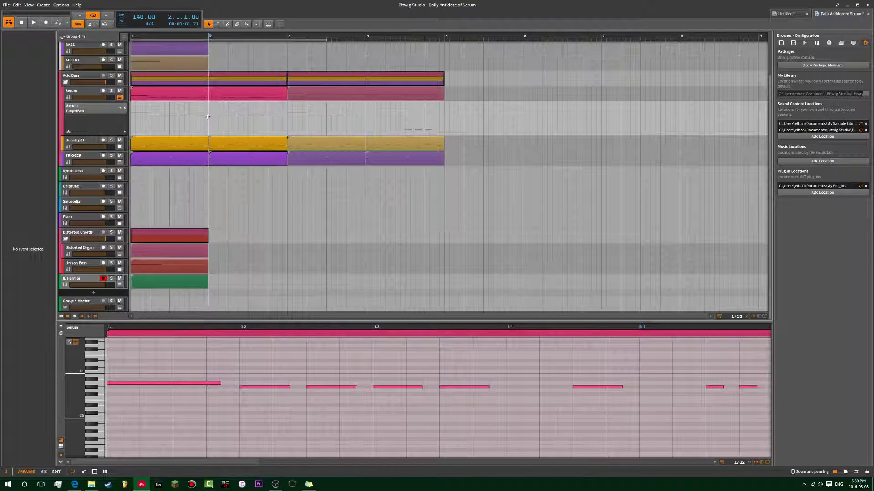
pyautogui.click(80, 280)
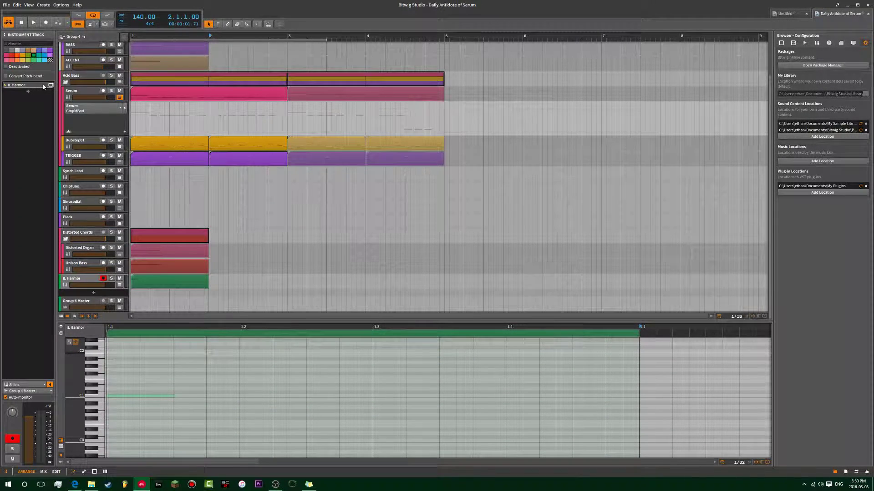
# Step: Unmute the IL Harmor clip and audition it with its track soloed
pyautogui.click(141, 280)
pyautogui.press('space')
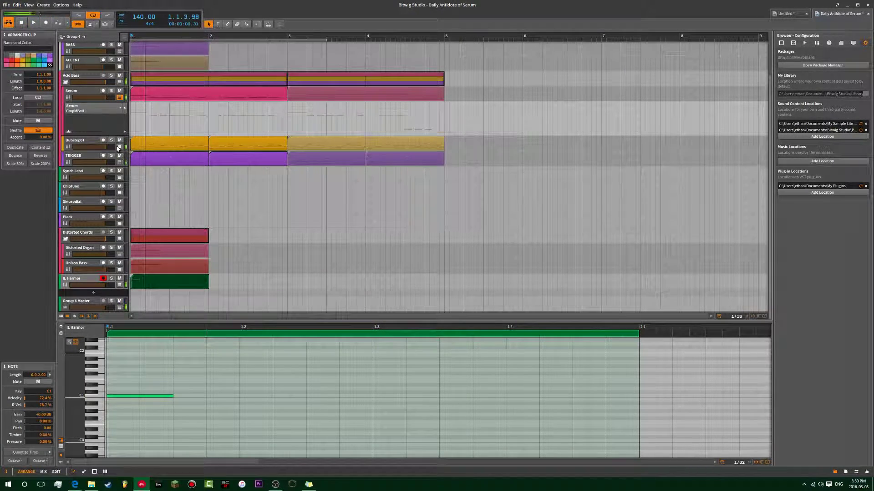
pyautogui.click(111, 278)
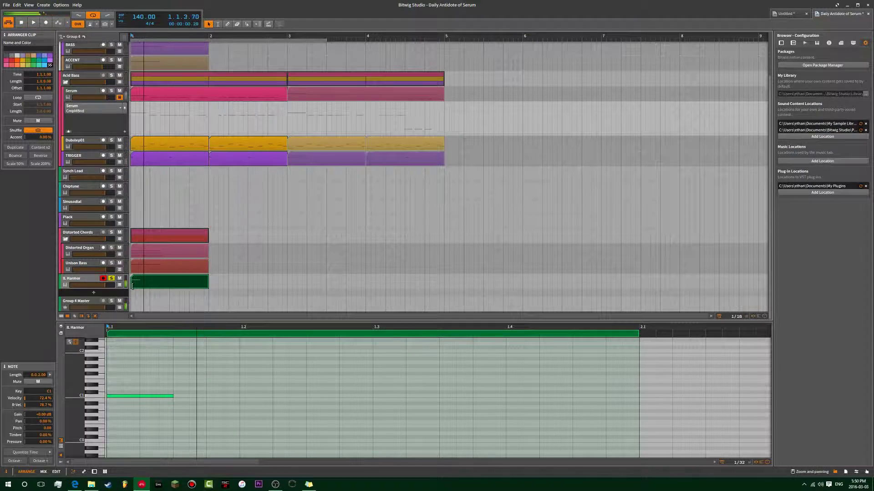
# Step: Open the original IL Harmor patch and place its window where all the synth controls can be viewed
pyautogui.click(88, 284)
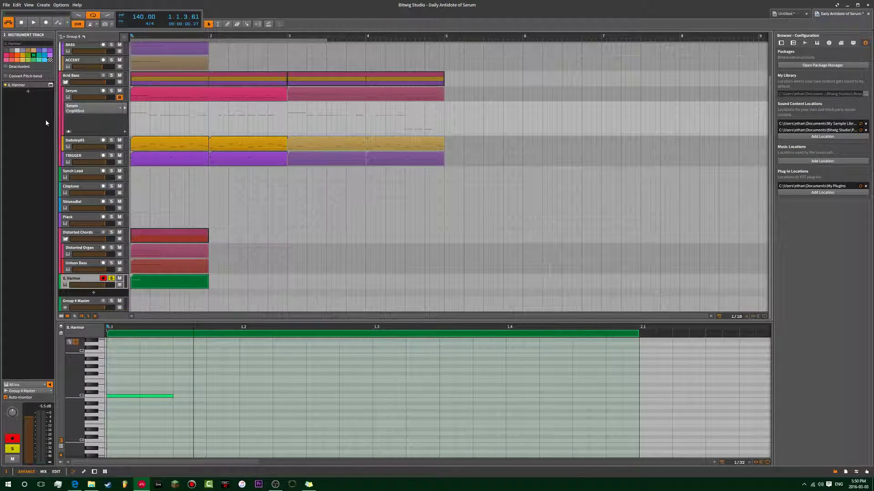
pyautogui.click(50, 85)
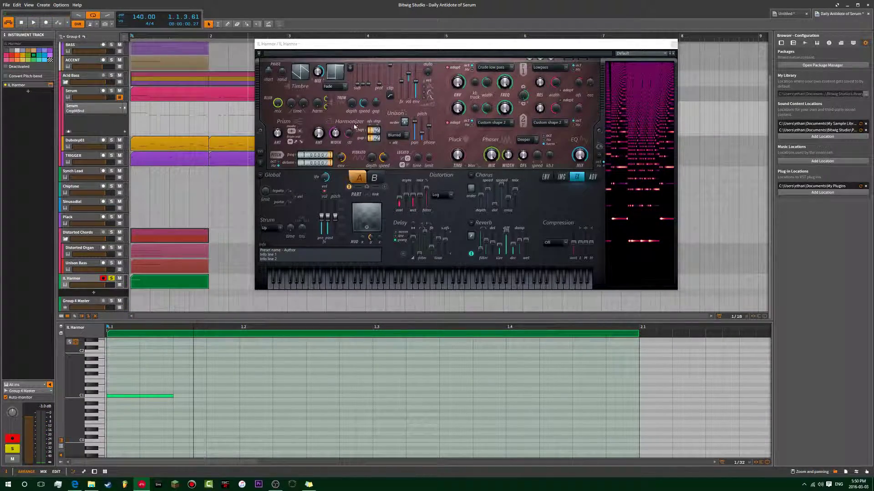
pyautogui.moveTo(338, 47); pyautogui.dragTo(331, 70)
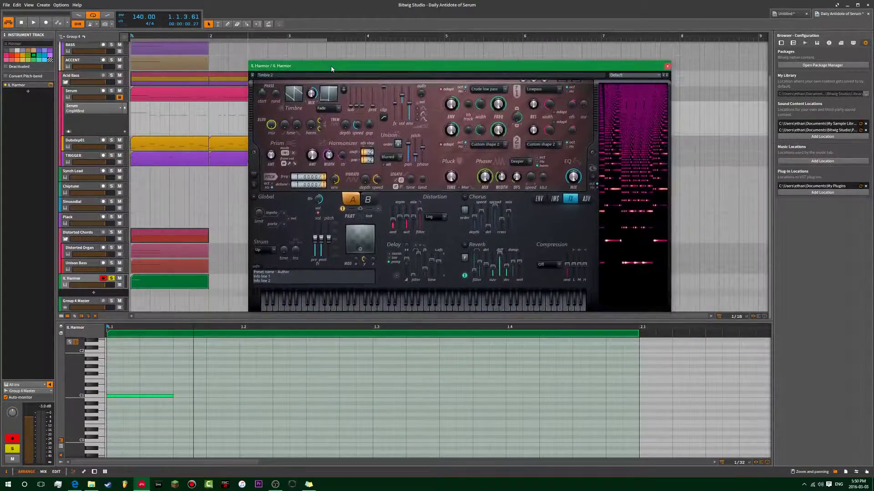
pyautogui.moveTo(657, 68); pyautogui.dragTo(710, 27)
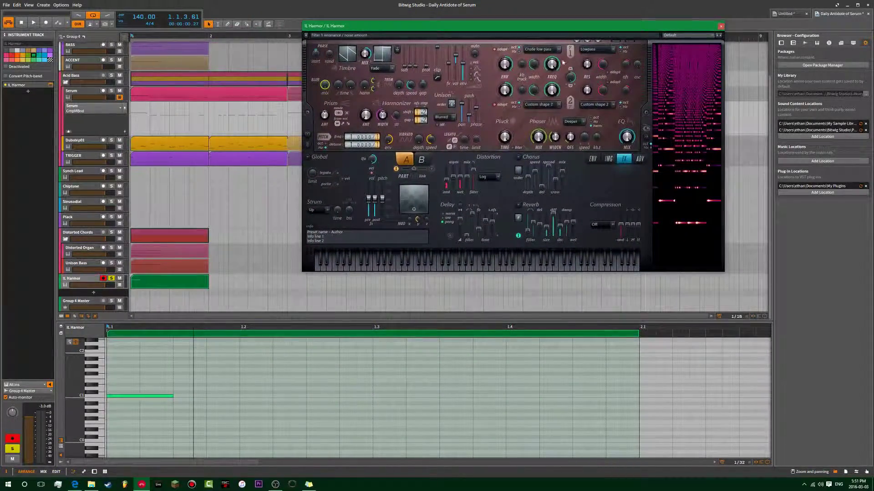
pyautogui.moveTo(583, 25); pyautogui.dragTo(585, 48)
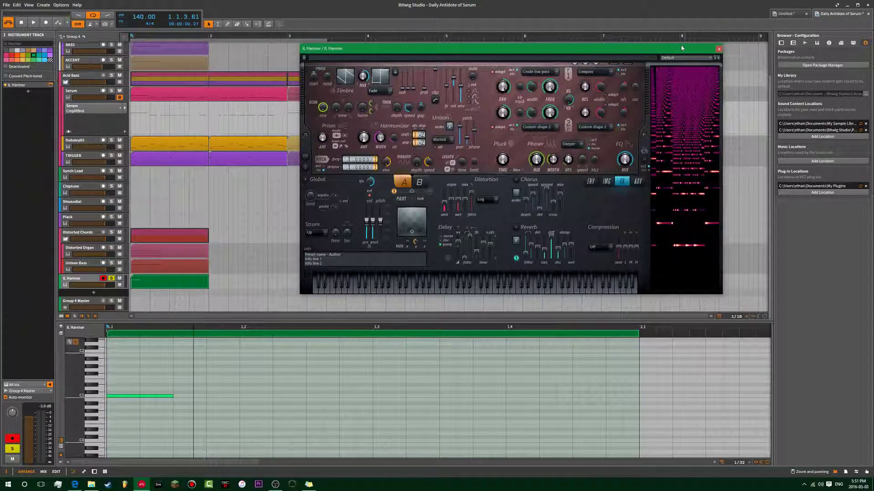
# Step: Add a new instrument track at the end of the track list with IL Harmor as its device
pyautogui.click(94, 293)
pyautogui.write('Harmo')
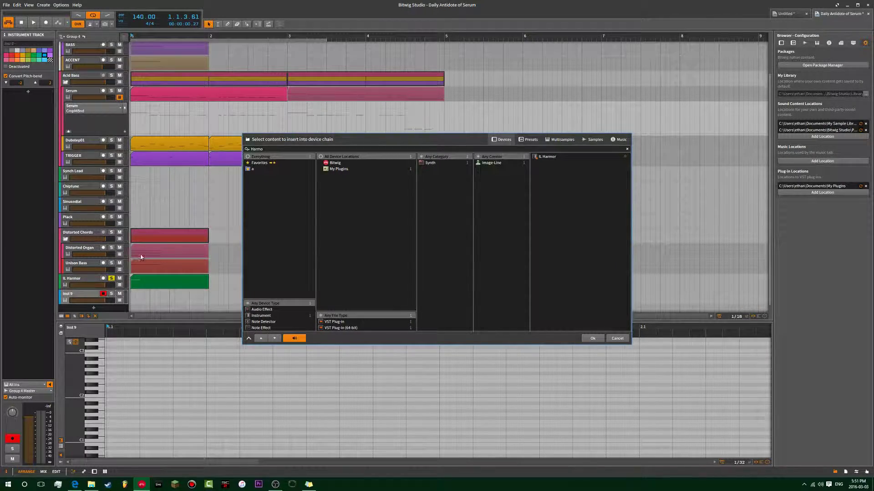
pyautogui.doubleClick(547, 156)
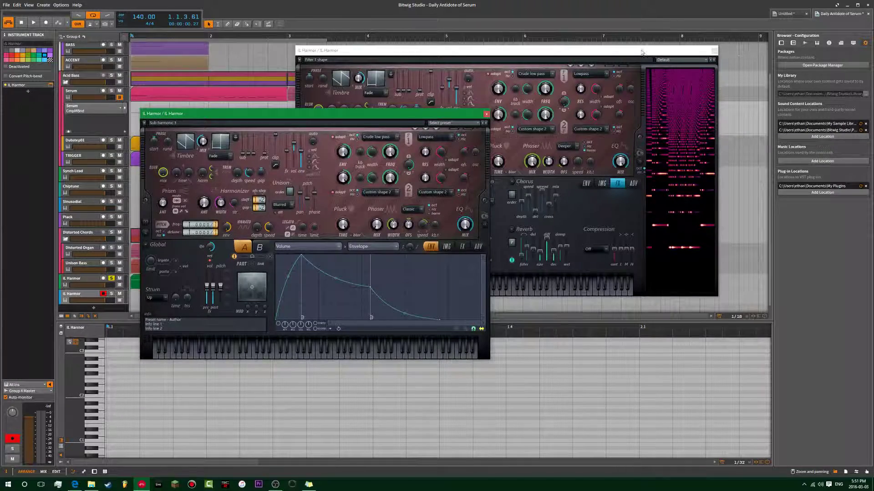
# Step: Close the original Harmor window, copy its one-bar clip onto the new Harmor track and solo that track
pyautogui.click(642, 53)
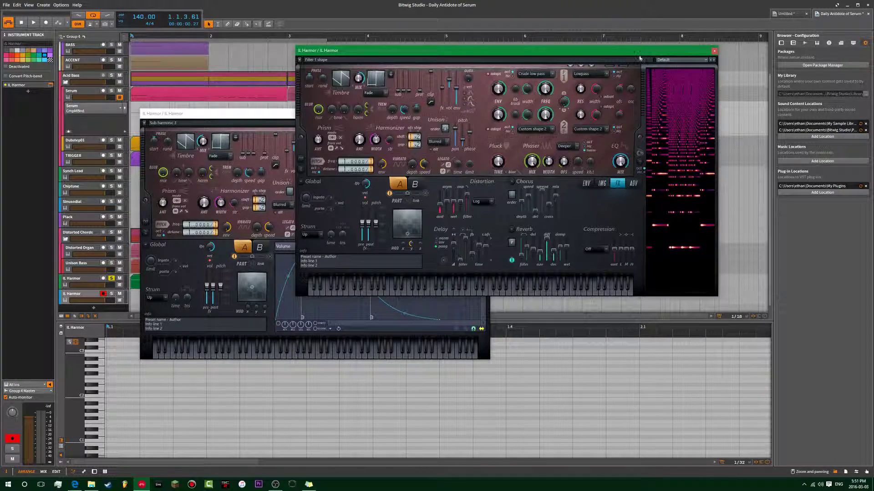
pyautogui.click(714, 52)
pyautogui.moveTo(251, 113); pyautogui.dragTo(330, 57)
pyautogui.doubleClick(170, 296)
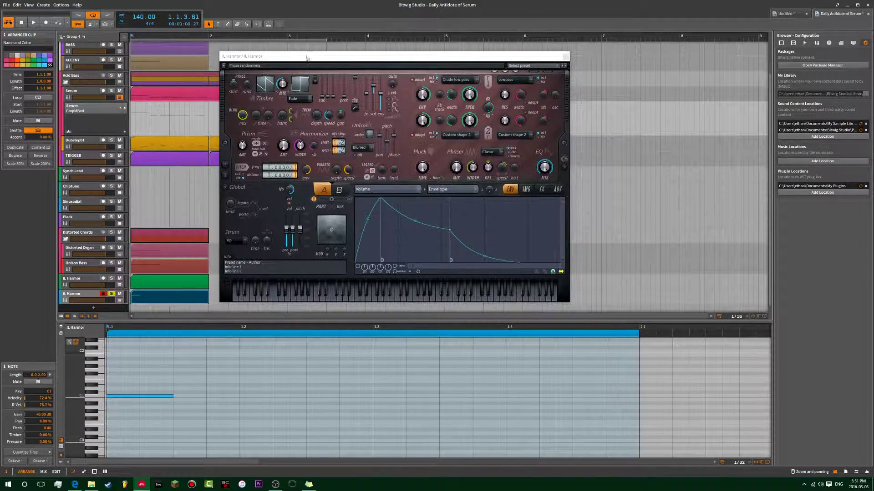
# Step: Shorten the loop region to a length of 0.2.0.00 from the start and audition the default Harmor sound
pyautogui.press('space')
pyautogui.press('space')
pyautogui.moveTo(326, 41); pyautogui.dragTo(164, 49)
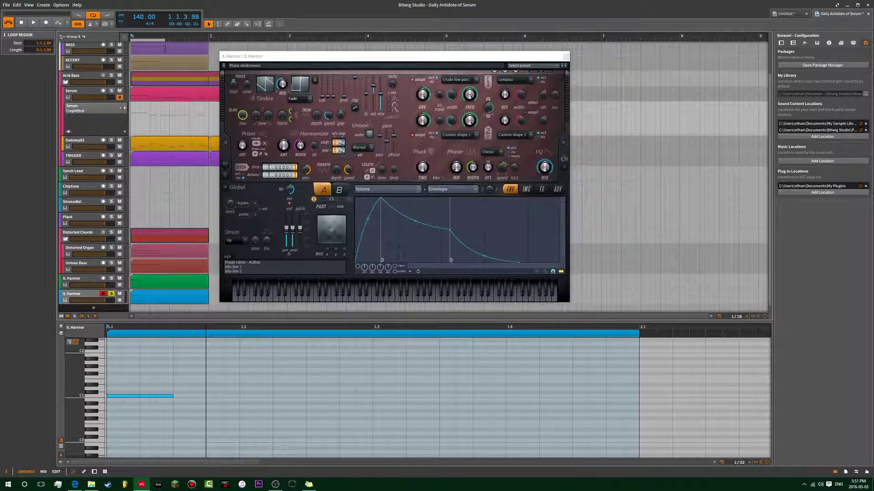
pyautogui.press('space')
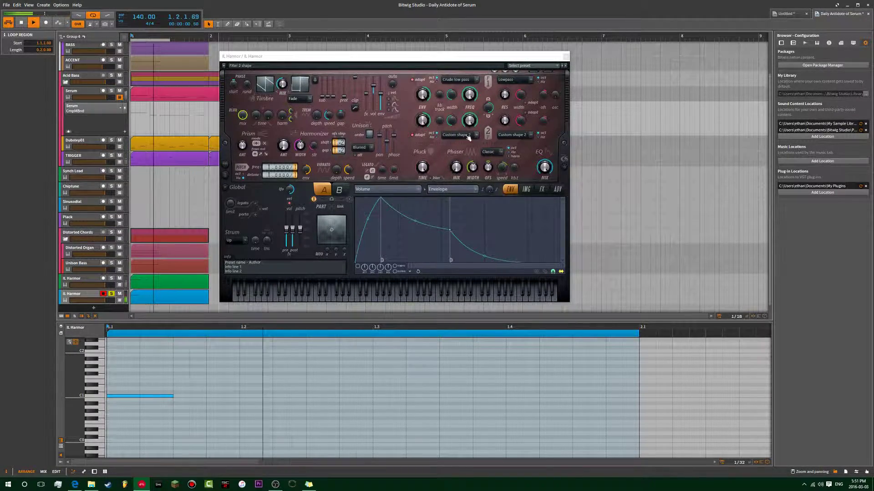
# Step: Adjust the unison pitch and unison panning of the new Harmor patch
pyautogui.moveTo(456, 57); pyautogui.dragTo(389, 75)
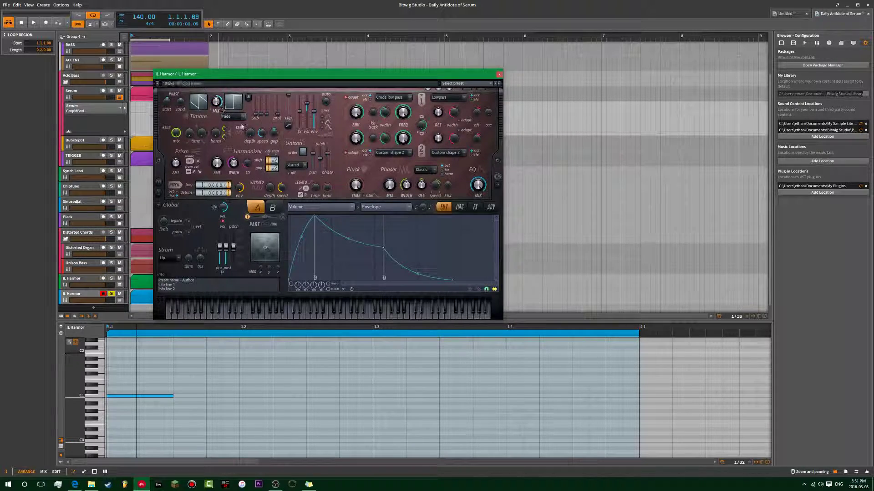
pyautogui.moveTo(246, 75); pyautogui.dragTo(275, 71)
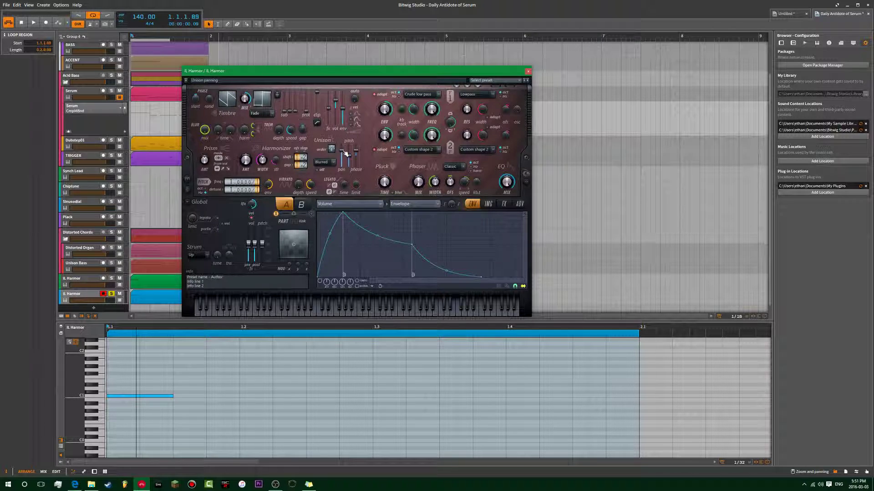
pyautogui.moveTo(352, 160); pyautogui.dragTo(352, 163)
pyautogui.moveTo(342, 147); pyautogui.dragTo(335, 149)
# Step: Turn the phaser mix up and its width down, set the phaser type to Deeper, and show the spectrum visualizer
pyautogui.moveTo(432, 183); pyautogui.dragTo(458, 182)
pyautogui.click(453, 166)
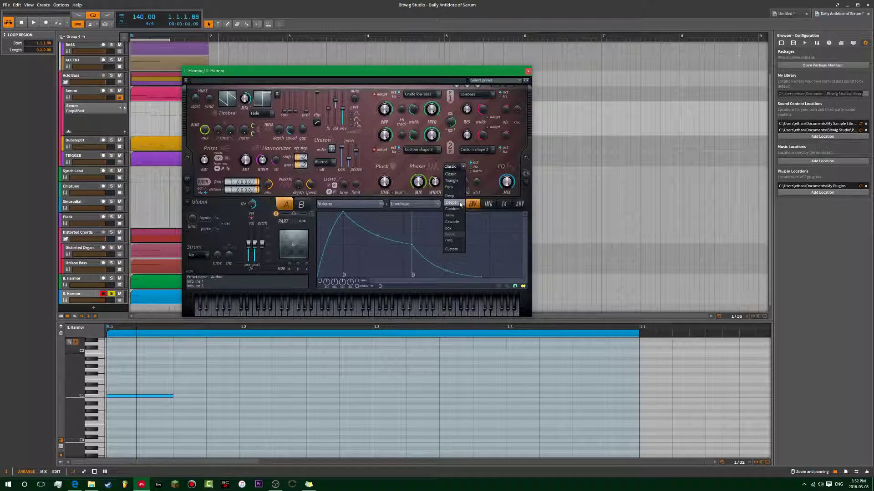
pyautogui.click(460, 203)
pyautogui.click(526, 175)
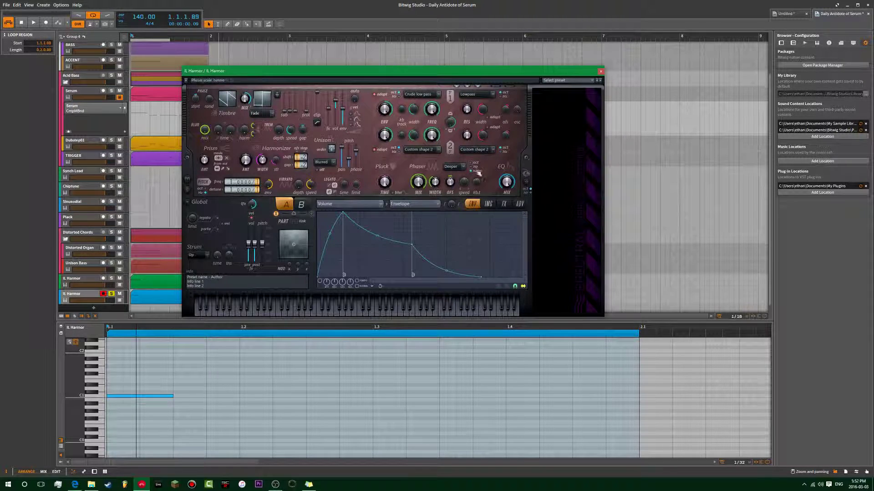
# Step: Set Harmor's distortion type to Log, adjust the distortion amount and audition notes on the keyboard
pyautogui.click(504, 204)
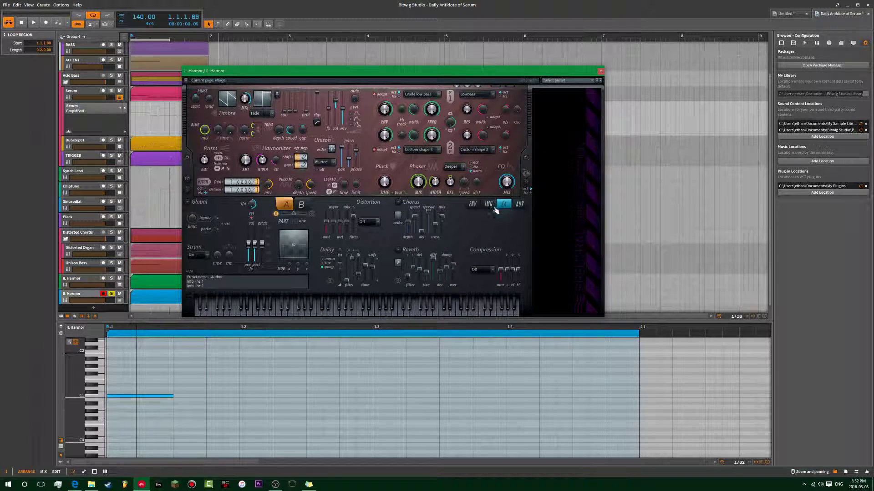
pyautogui.click(369, 222)
pyautogui.click(369, 264)
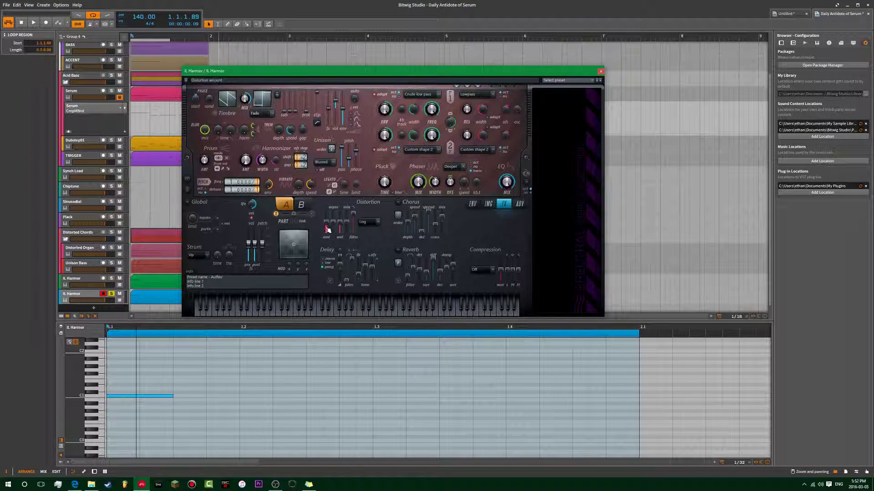
pyautogui.moveTo(326, 223); pyautogui.dragTo(326, 225)
pyautogui.moveTo(318, 313); pyautogui.dragTo(194, 312)
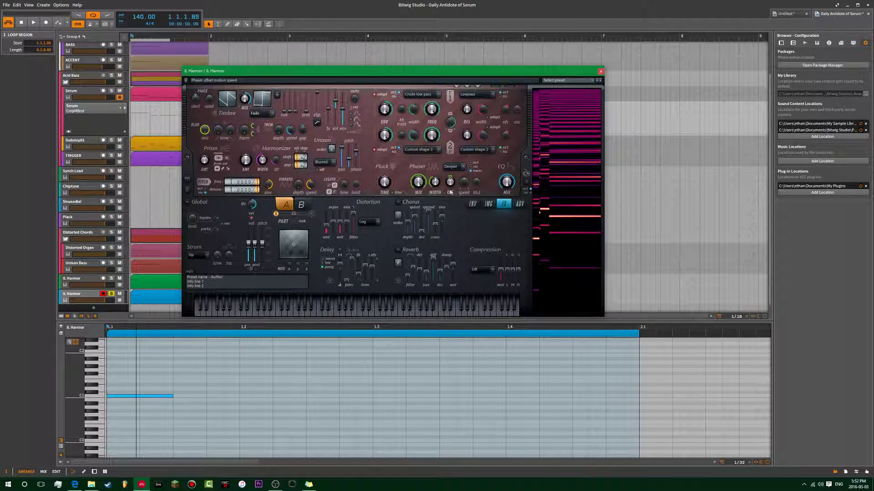
# Step: Open the phaser width envelope for editing and draw a fast-rising curve that levels off
pyautogui.click(472, 204)
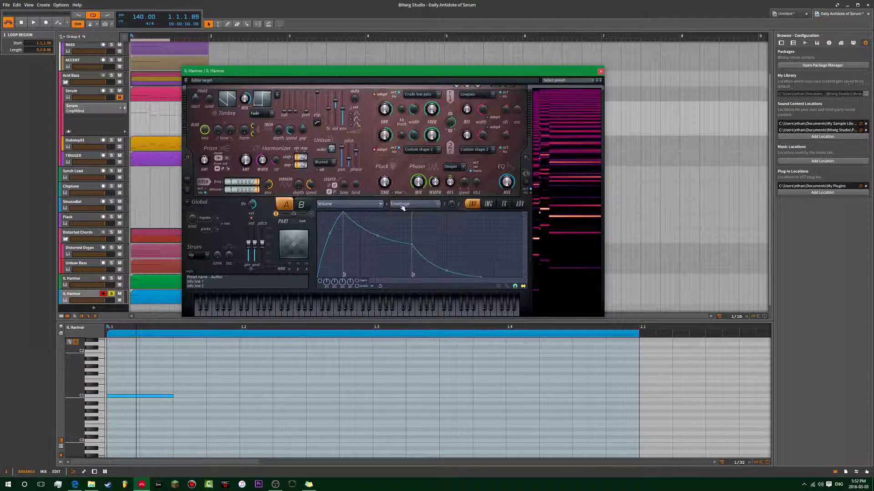
pyautogui.click(333, 205)
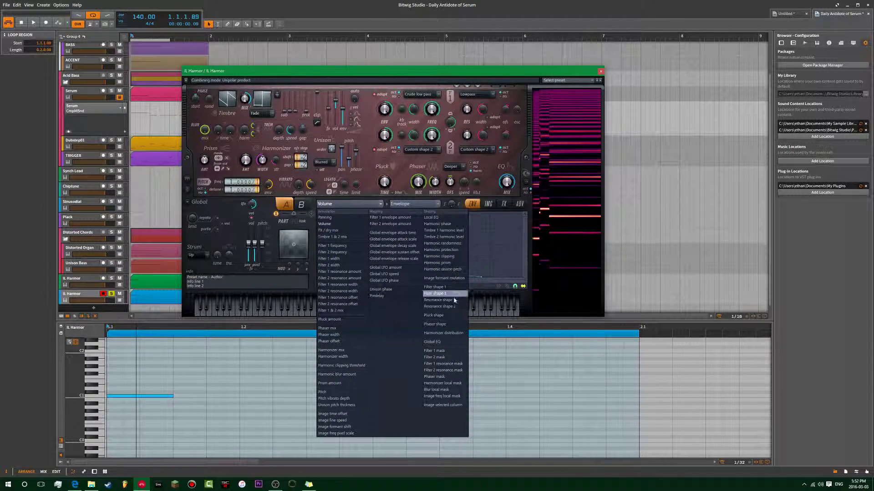
pyautogui.click(373, 184)
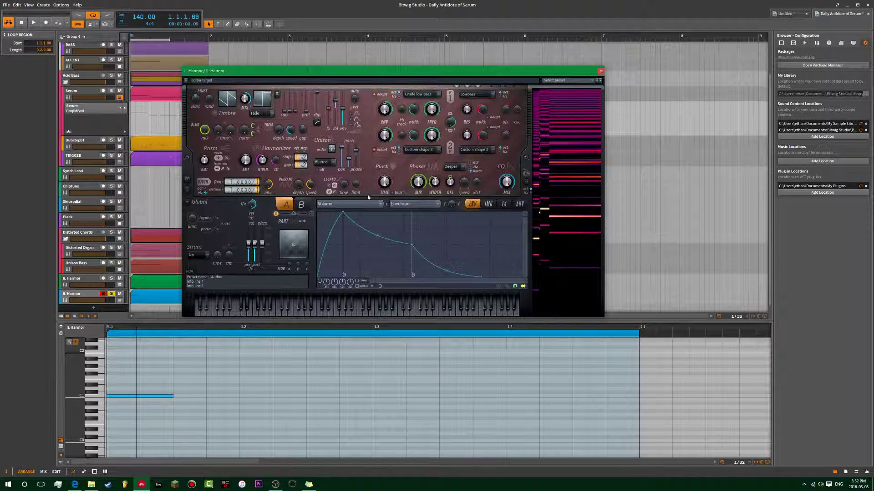
pyautogui.rightClick(434, 182)
pyautogui.click(460, 199)
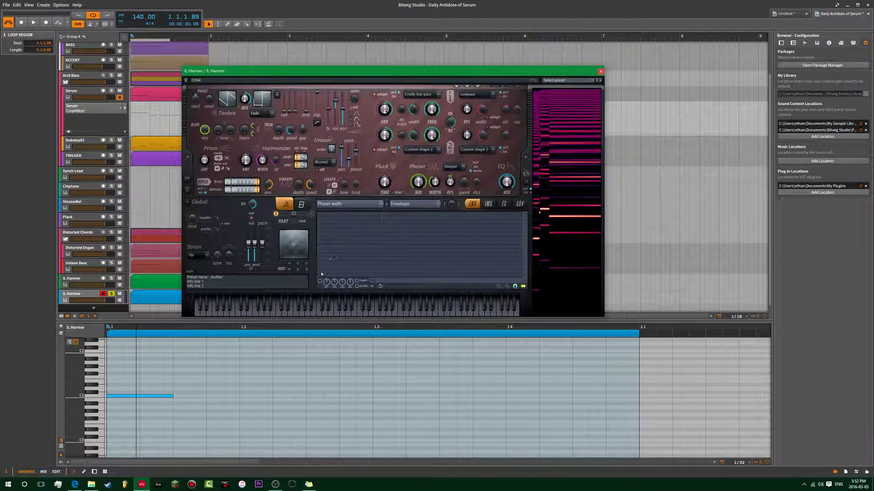
pyautogui.moveTo(337, 273); pyautogui.dragTo(361, 229)
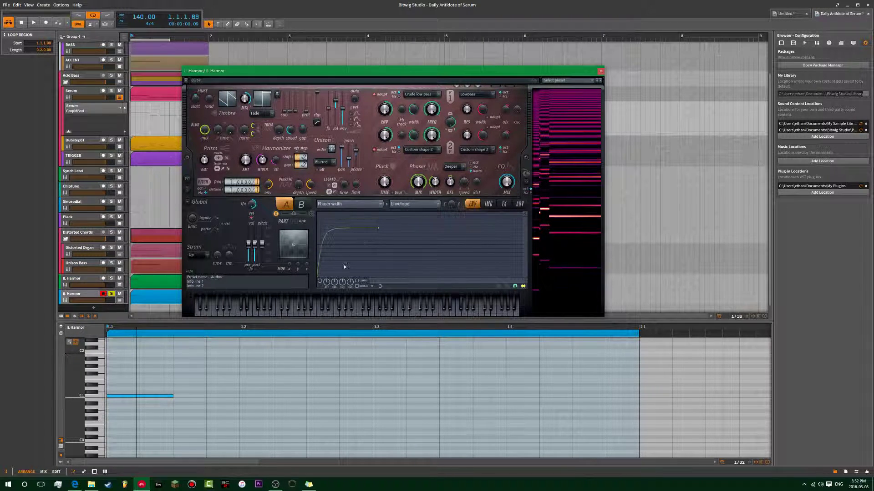
# Step: Audition low notes and the loop, and raise the end point of the phaser width envelope slightly
pyautogui.click(320, 309)
pyautogui.click(237, 312)
pyautogui.click(196, 313)
pyautogui.click(237, 312)
pyautogui.press('space')
pyautogui.moveTo(378, 228)
pyautogui.mouseDown()
pyautogui.moveTo(380, 238)
pyautogui.moveTo(380, 221)
pyautogui.mouseUp()
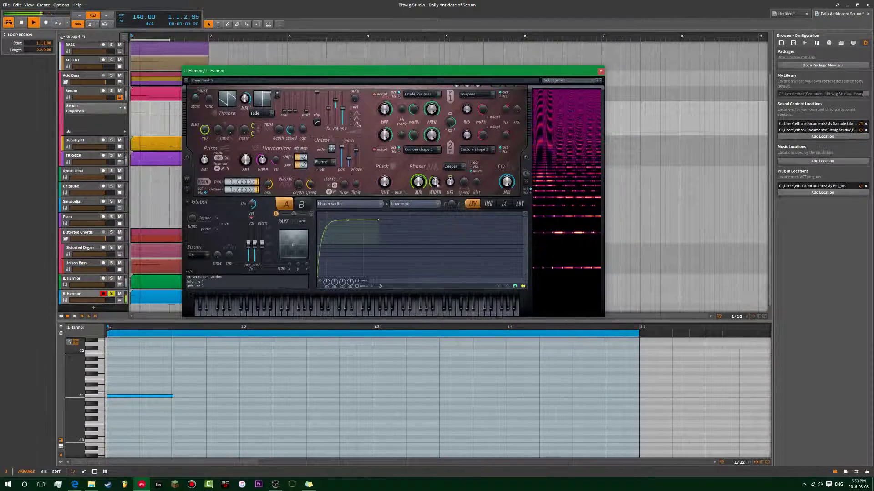
# Step: Adjust the phaser width up and down while the loop plays
pyautogui.click(434, 183)
pyautogui.moveTo(434, 183)
pyautogui.mouseDown()
pyautogui.moveTo(451, 182)
pyautogui.moveTo(436, 183)
pyautogui.mouseUp()
pyautogui.scroll(-3, 436, 183)
pyautogui.scroll(8, 435, 184)
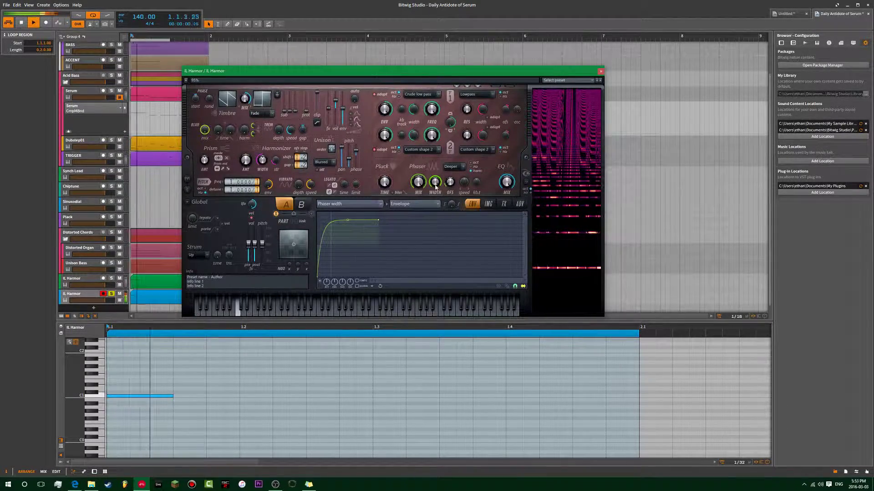
pyautogui.scroll(-4, 435, 184)
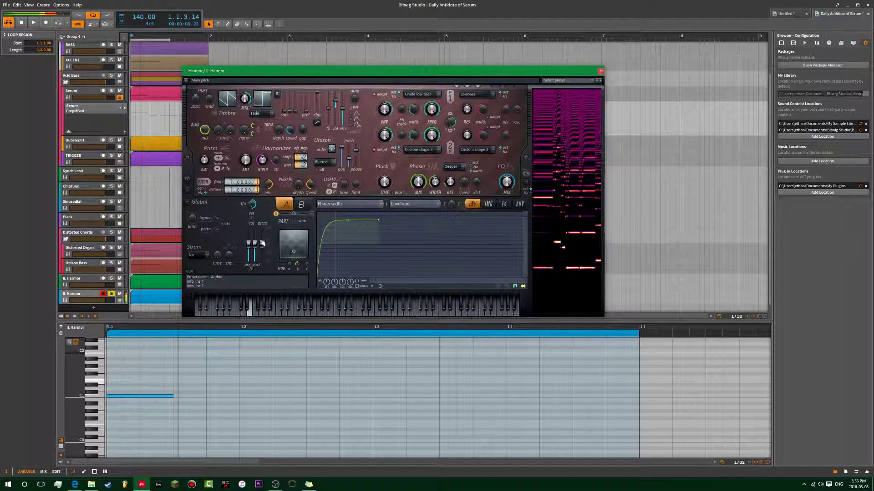
# Step: Set the new Harmor track's volume to -2.406 dB and open Harmor's advanced settings page
pyautogui.moveTo(106, 301)
pyautogui.mouseDown()
pyautogui.moveTo(94, 300)
pyautogui.moveTo(102, 300)
pyautogui.mouseUp()
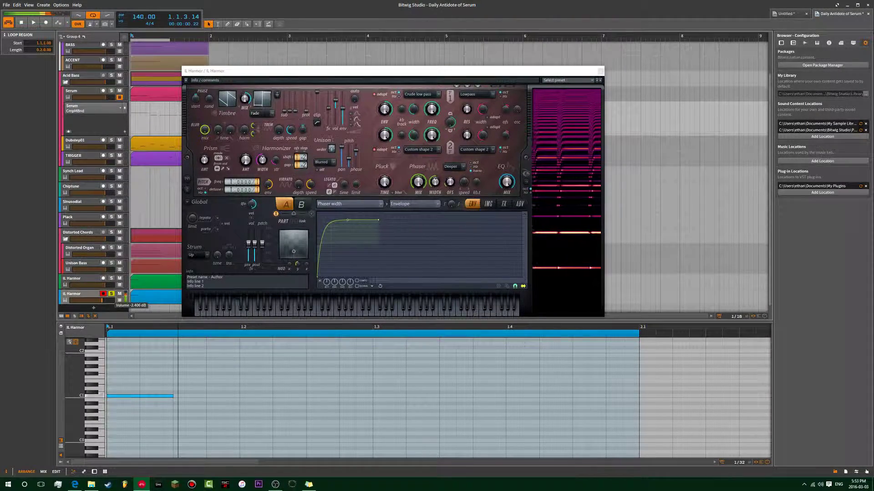
pyautogui.click(519, 204)
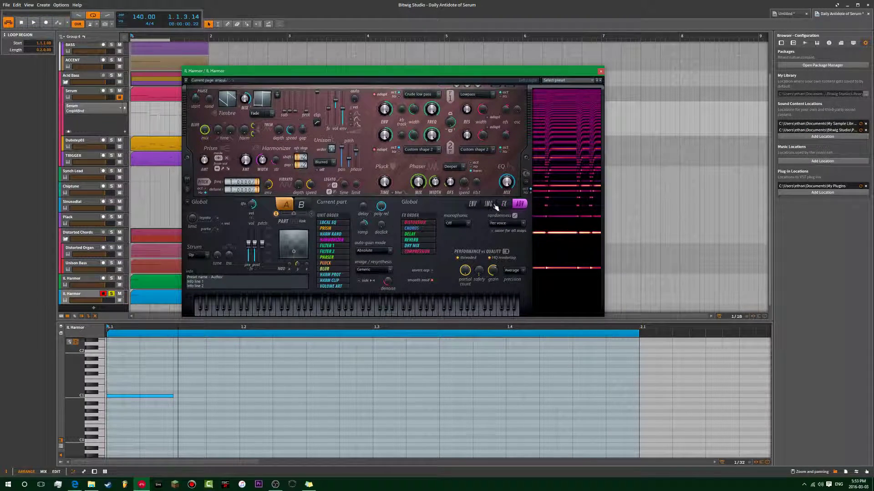
# Step: Open the pitch's Modulation X mapping in Harmor's envelope editor and shape it into a line rising from low to high
pyautogui.click(473, 204)
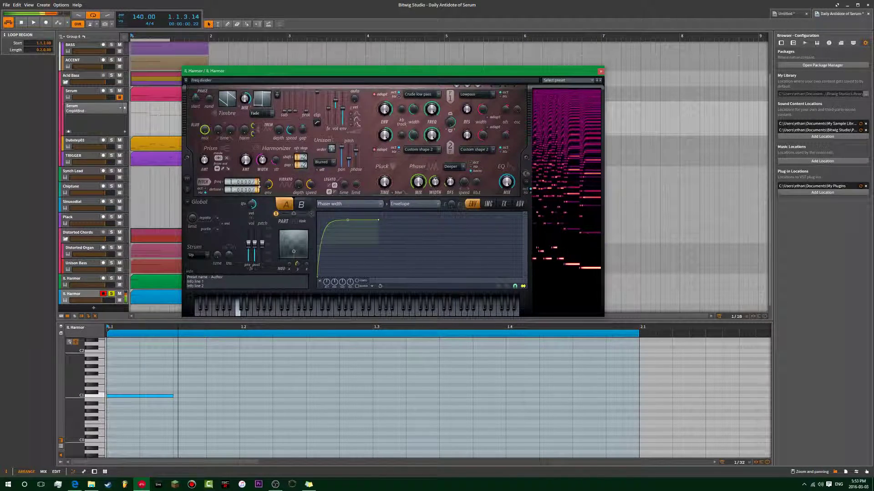
pyautogui.moveTo(441, 74); pyautogui.dragTo(409, 52)
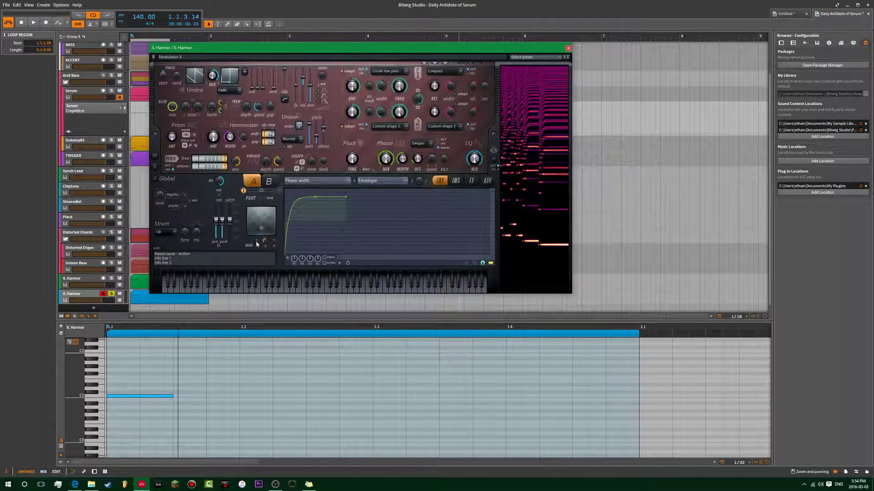
pyautogui.click(305, 181)
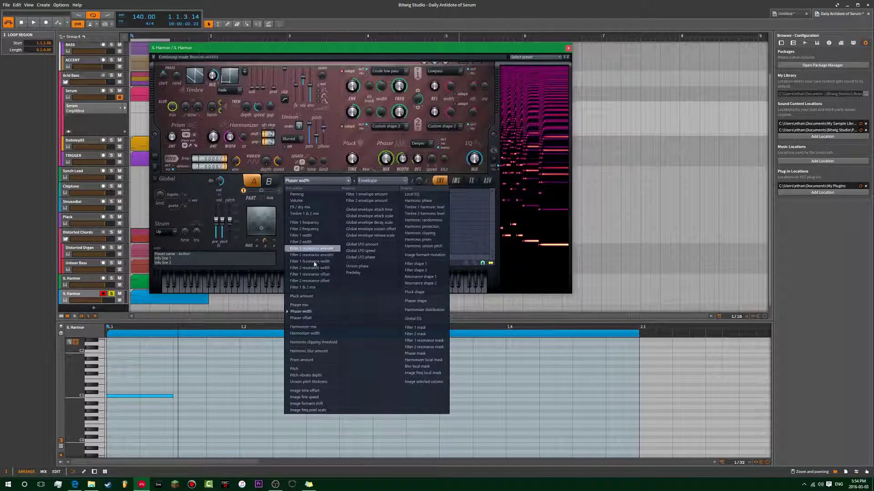
pyautogui.click(317, 370)
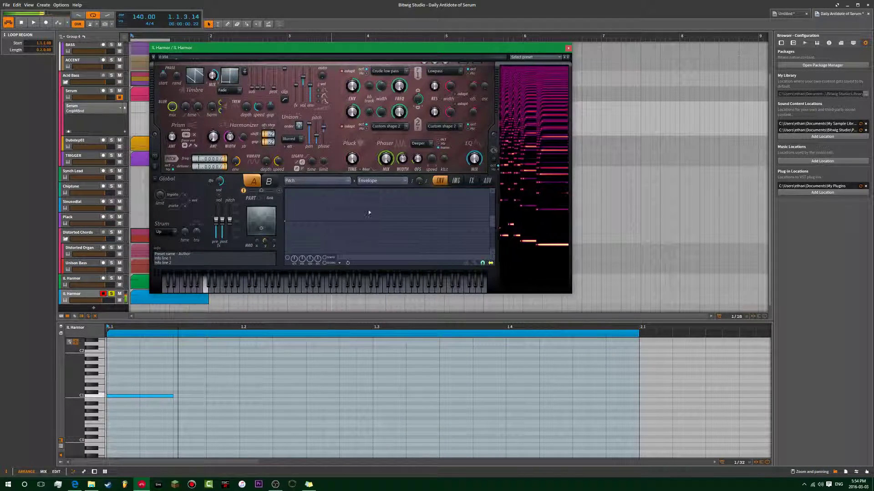
pyautogui.click(372, 181)
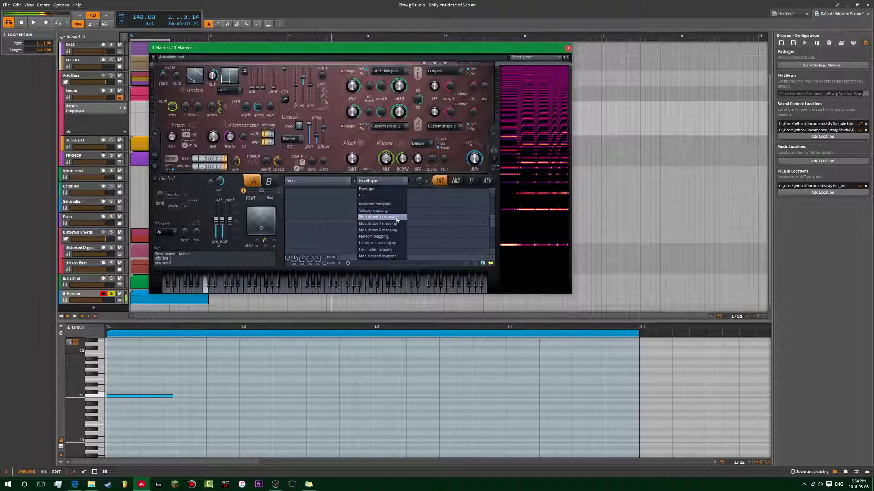
pyautogui.click(379, 217)
pyautogui.moveTo(490, 221); pyautogui.dragTo(497, 204)
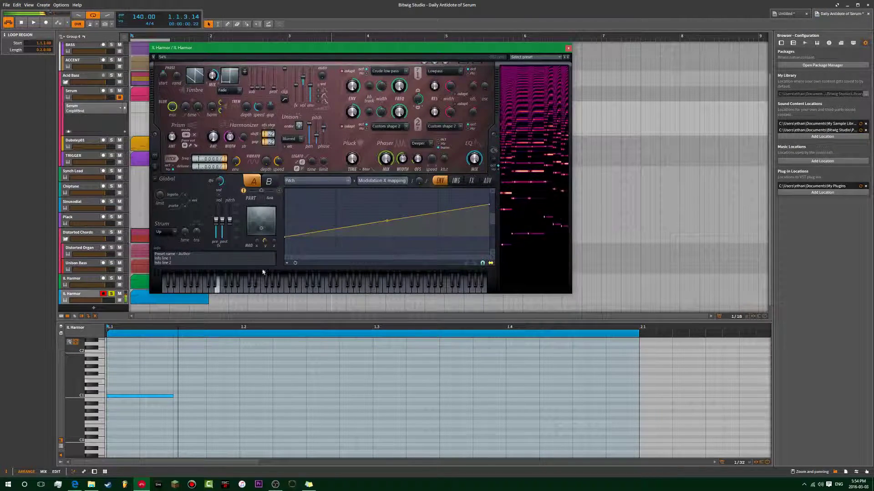
# Step: Refine the start and end points of the pitch's Modulation X mapping into a gentler upward slope through the centre line
pyautogui.moveTo(491, 226); pyautogui.dragTo(493, 191)
pyautogui.scroll(2, 431, 239)
pyautogui.scroll(-1, 486, 231)
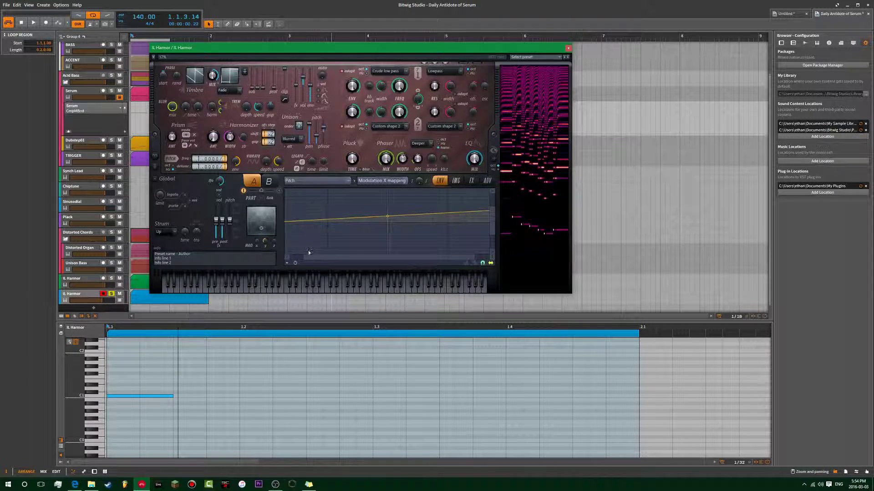
pyautogui.moveTo(286, 221); pyautogui.dragTo(258, 245)
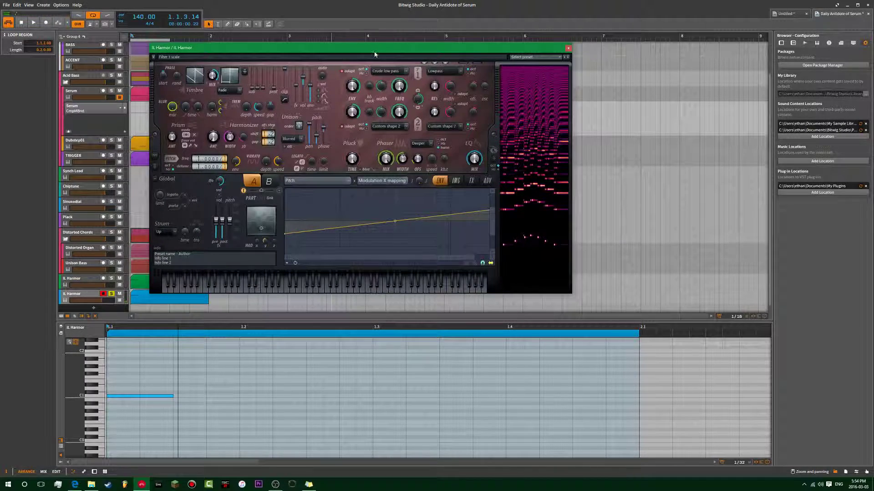
pyautogui.moveTo(374, 51); pyautogui.dragTo(373, 59)
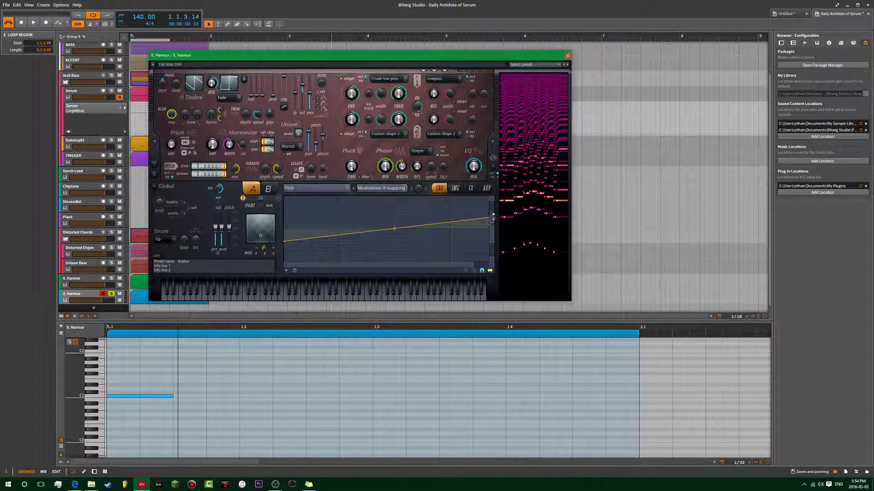
pyautogui.moveTo(494, 217); pyautogui.dragTo(496, 202)
pyautogui.moveTo(493, 242); pyautogui.dragTo(470, 317)
pyautogui.moveTo(473, 266); pyautogui.dragTo(490, 263)
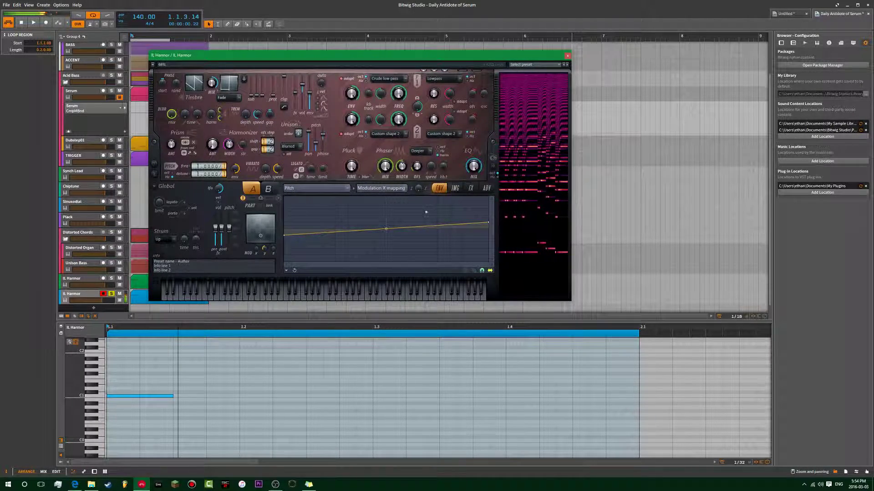
# Step: Open the filter 1 frequency envelope for editing and draw a curve that starts level and falls away steeply
pyautogui.rightClick(399, 96)
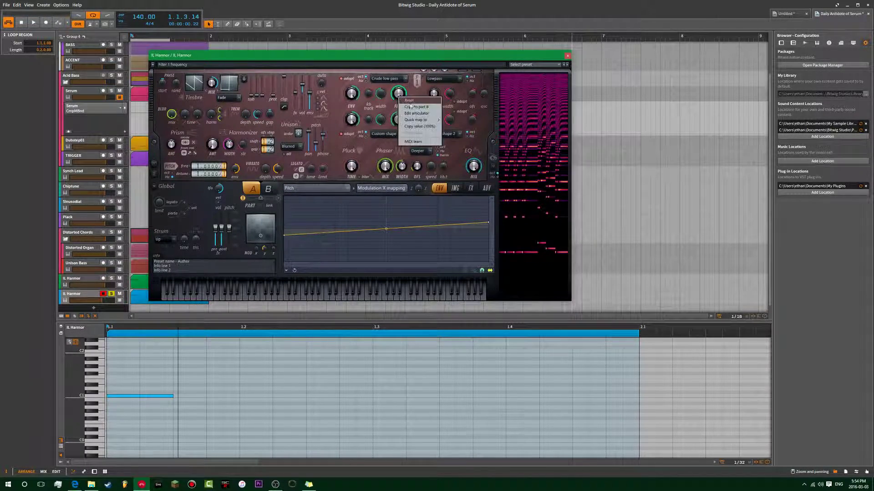
pyautogui.click(404, 90)
pyautogui.rightClick(403, 90)
pyautogui.click(424, 106)
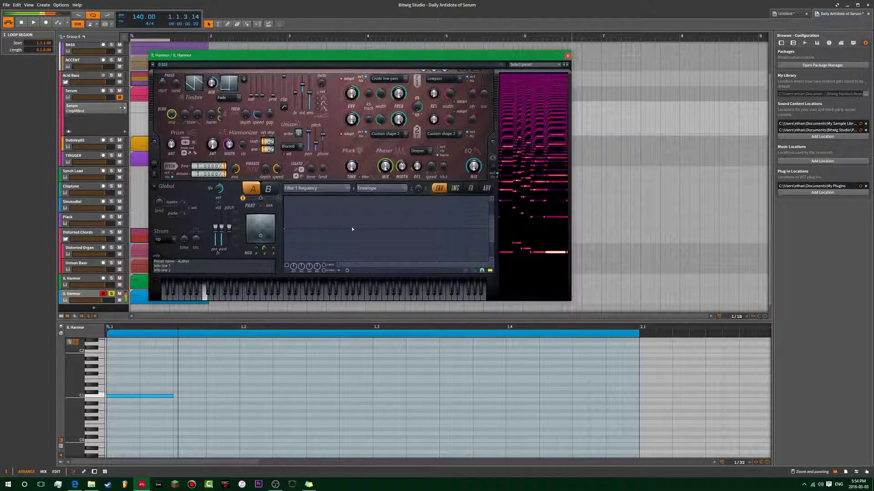
pyautogui.moveTo(354, 224); pyautogui.dragTo(319, 234)
pyautogui.click(287, 265)
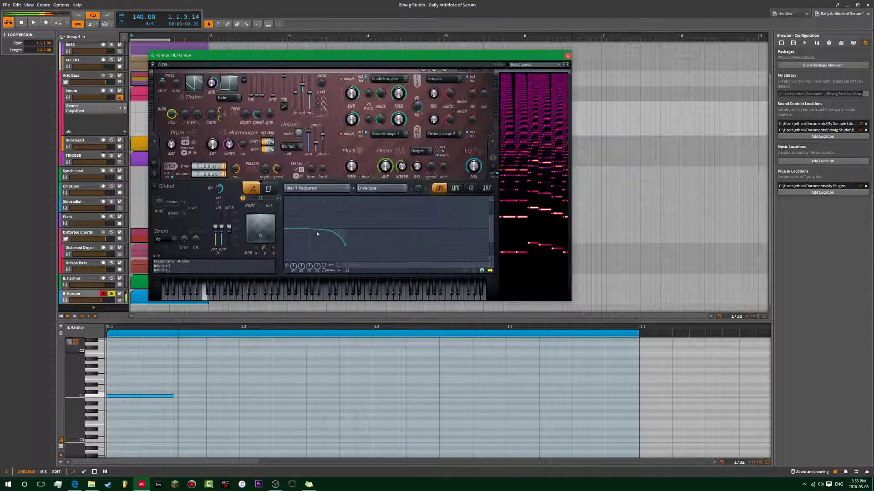
# Step: Fine-tune the unison phase, pitch and order settings while auditioning notes
pyautogui.moveTo(324, 144)
pyautogui.mouseDown()
pyautogui.moveTo(315, 129)
pyautogui.moveTo(325, 143)
pyautogui.mouseUp()
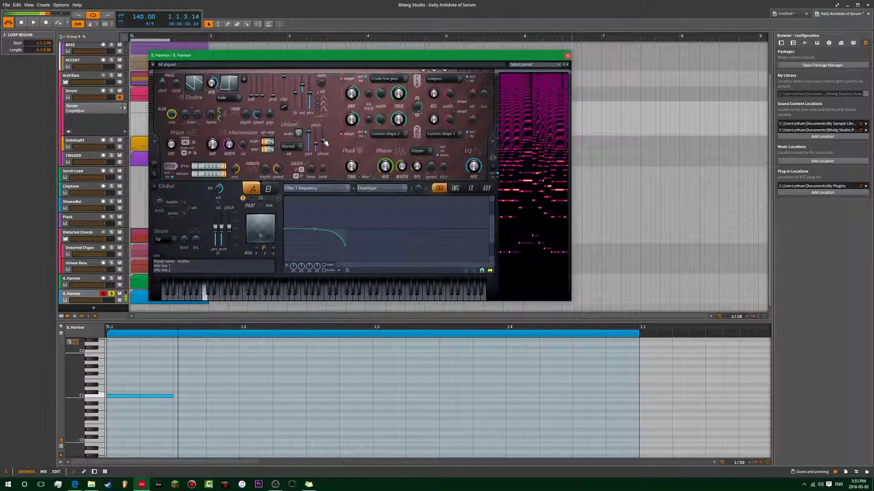
pyautogui.moveTo(315, 139); pyautogui.dragTo(314, 142)
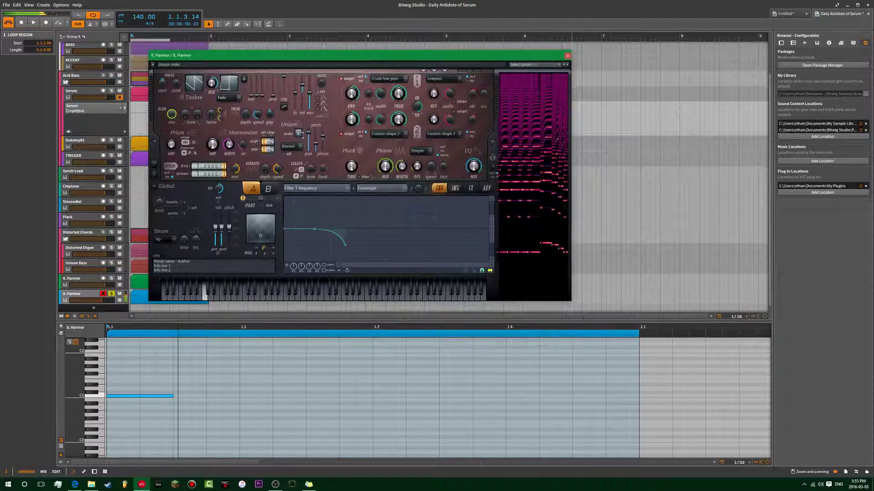
pyautogui.moveTo(299, 134); pyautogui.dragTo(300, 133)
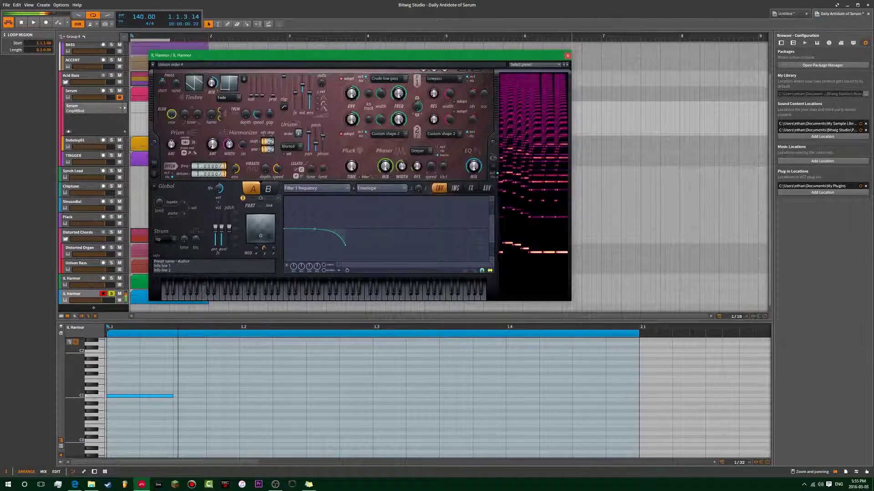
# Step: Adjust the phaser width while auditioning notes, and close the new Harmor's plug-in window
pyautogui.moveTo(394, 169); pyautogui.dragTo(394, 163)
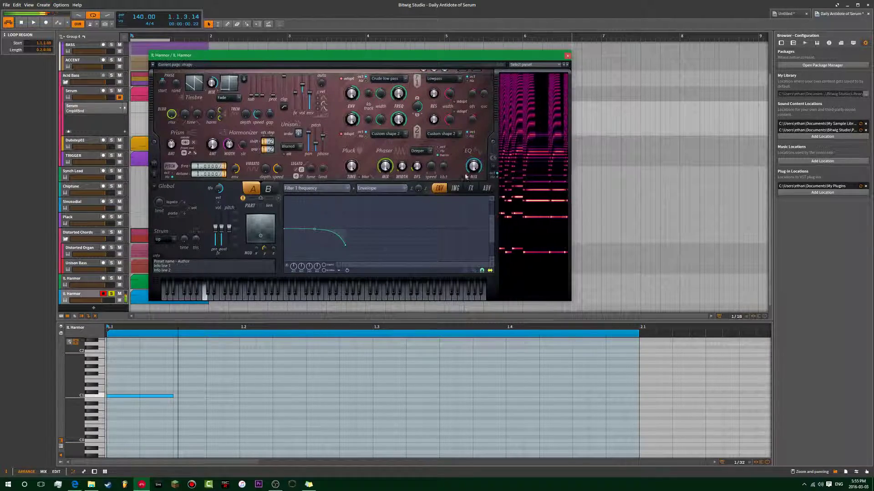
pyautogui.moveTo(402, 167)
pyautogui.mouseDown()
pyautogui.moveTo(402, 152)
pyautogui.moveTo(408, 168)
pyautogui.mouseUp()
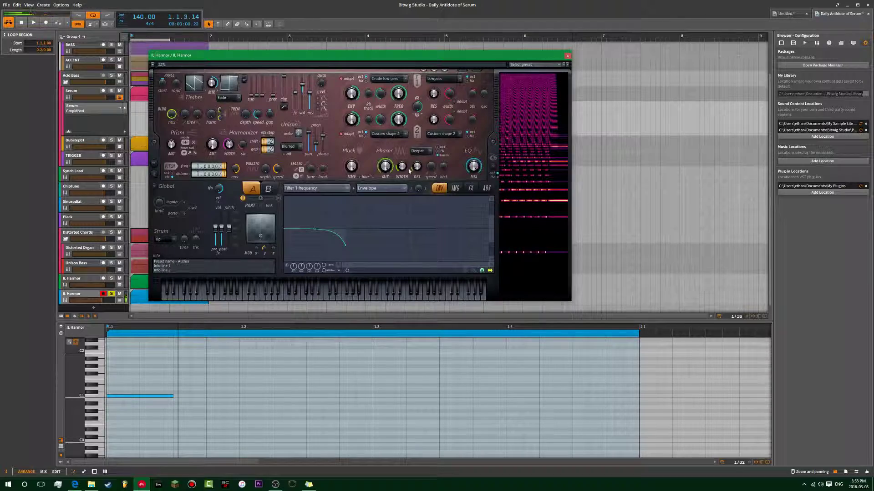
pyautogui.moveTo(394, 54); pyautogui.dragTo(447, 49)
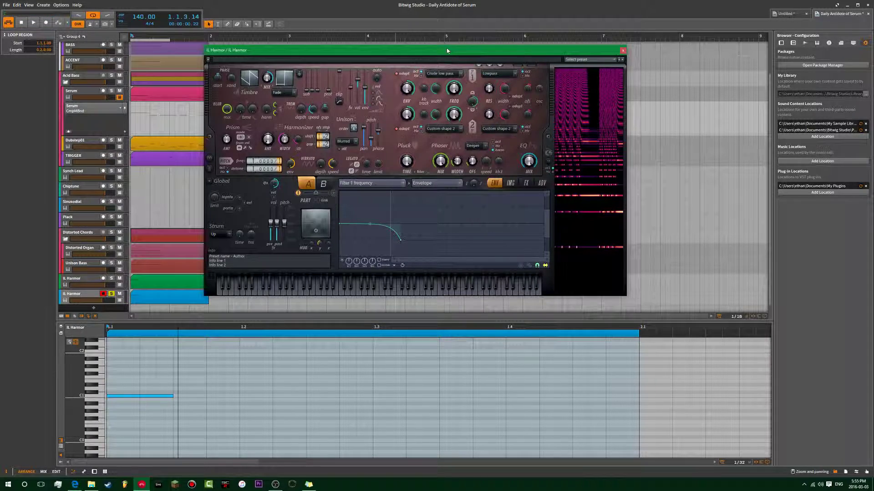
pyautogui.moveTo(472, 54); pyautogui.dragTo(416, 74)
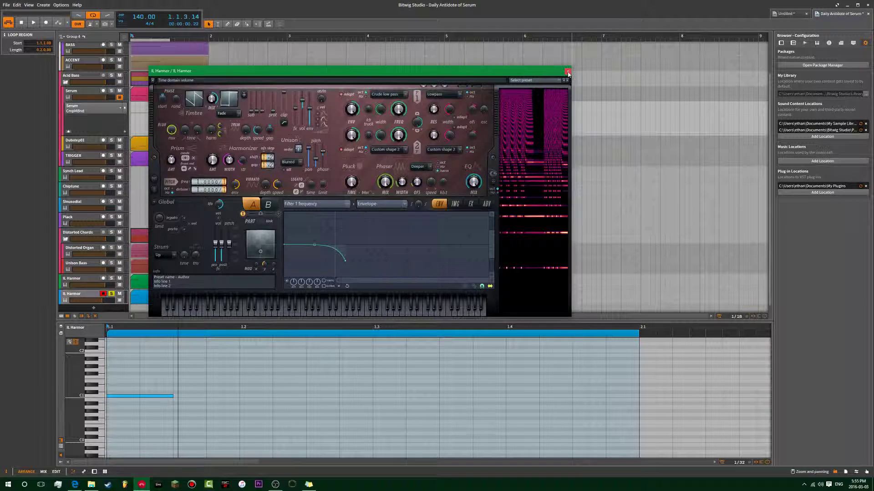
pyautogui.click(567, 72)
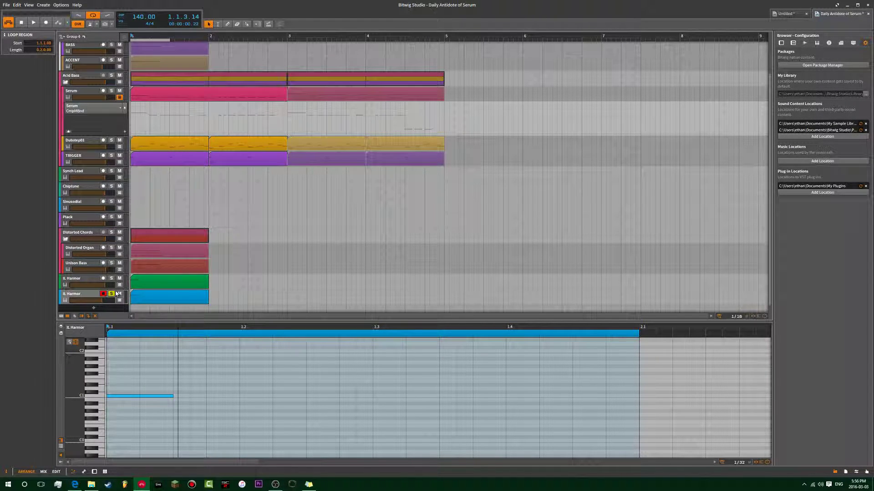
# Step: Compare both IL Harmor tracks by soloing each in turn, and solo the Serum track alone to play the loop
pyautogui.click(112, 279)
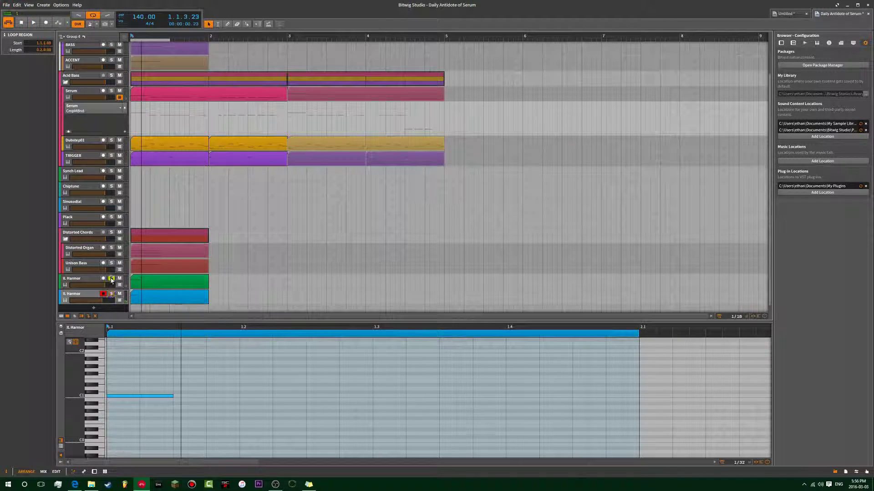
pyautogui.click(112, 294)
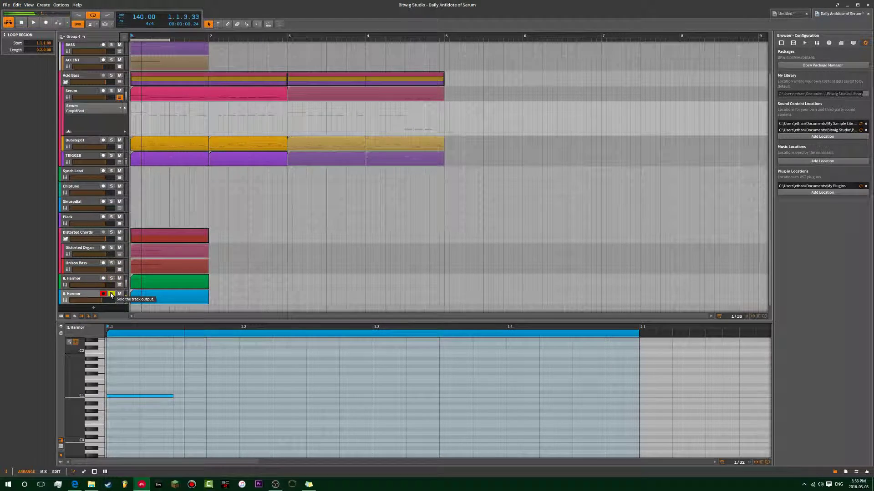
pyautogui.click(94, 157)
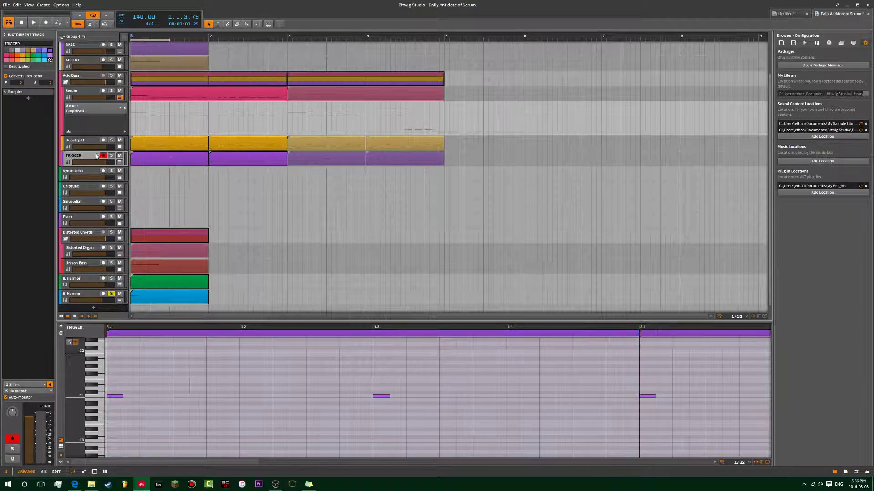
pyautogui.keyDown('ctrl'); pyautogui.click(112, 91); pyautogui.keyUp('ctrl')
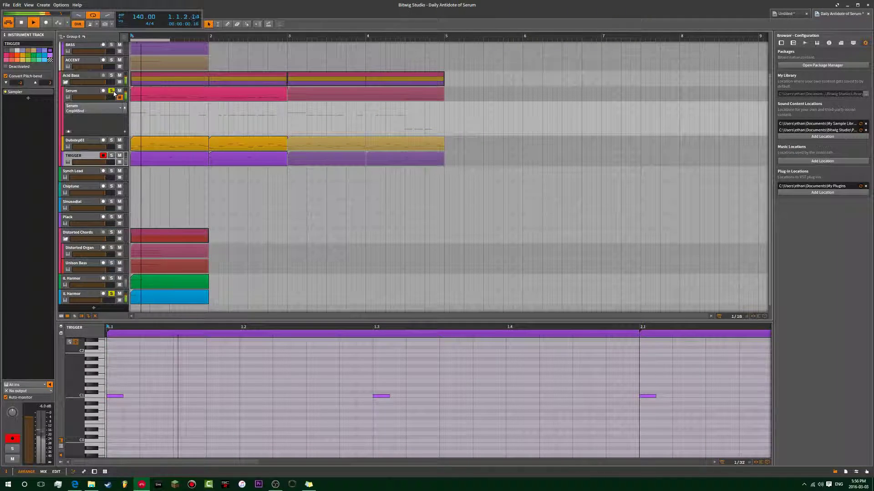
pyautogui.click(111, 294)
pyautogui.press('space')
pyautogui.press('space')
pyautogui.press('space')
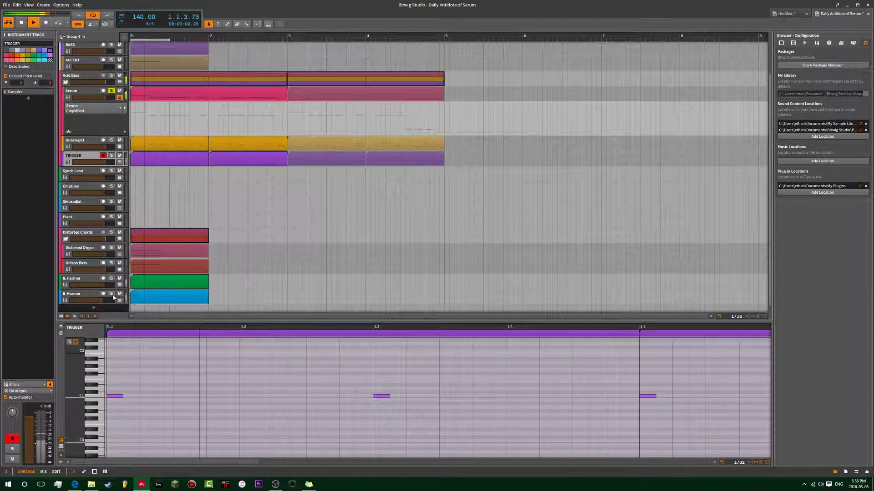
# Step: Select the Serum track, close its plug-in window, and audition its sound before taking the track off solo
pyautogui.click(84, 92)
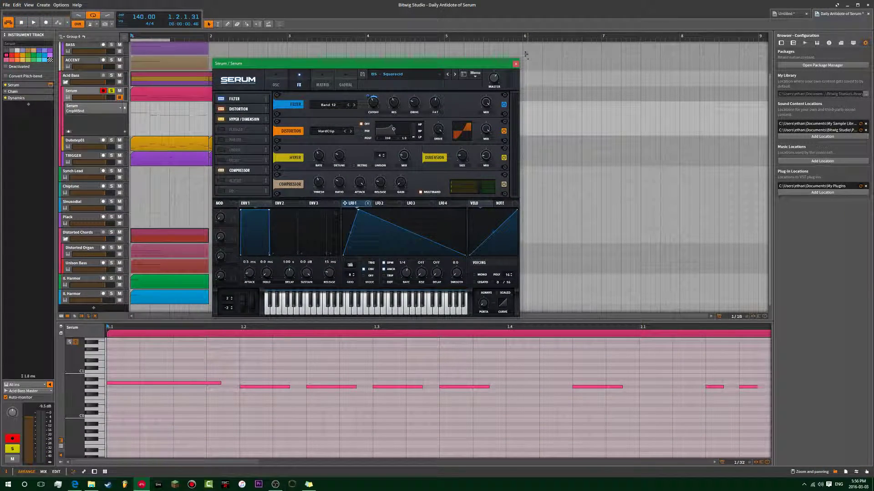
pyautogui.click(516, 63)
pyautogui.press('space')
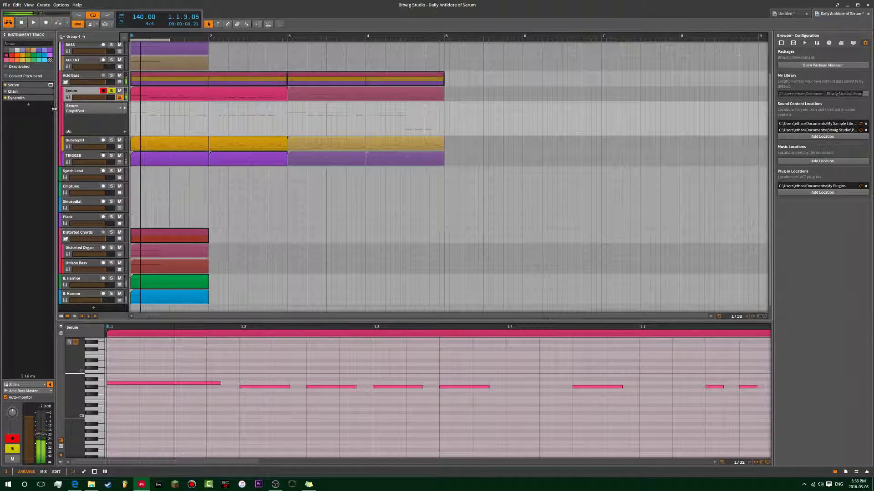
pyautogui.press('space')
pyautogui.press('space')
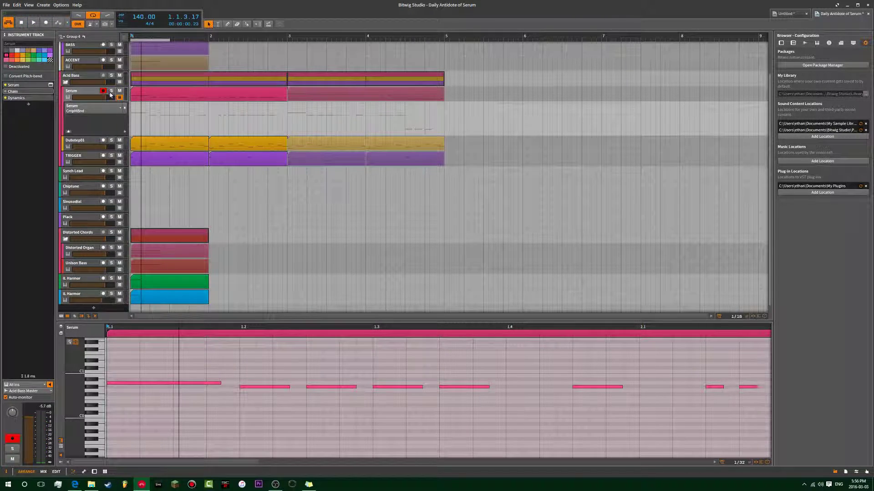
# Step: Solo the two IL Harmor tracks alternately for comparison, and reopen the new Harmor's plug-in window
pyautogui.click(112, 294)
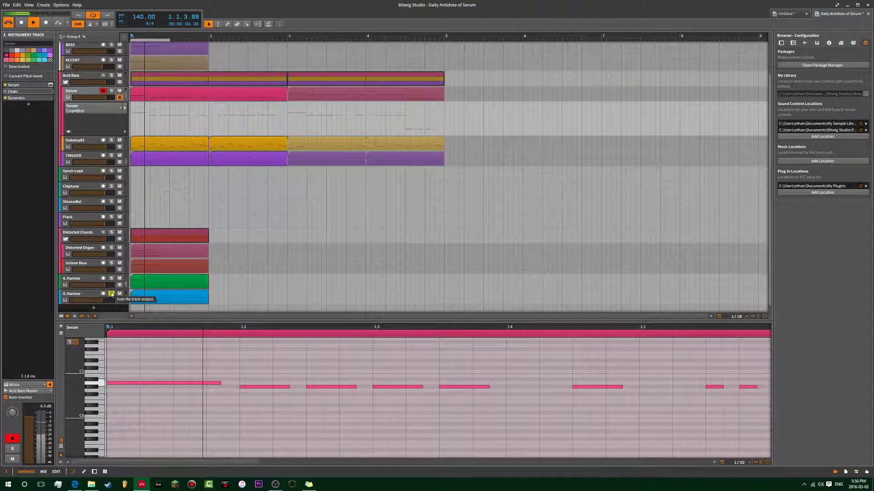
pyautogui.click(111, 279)
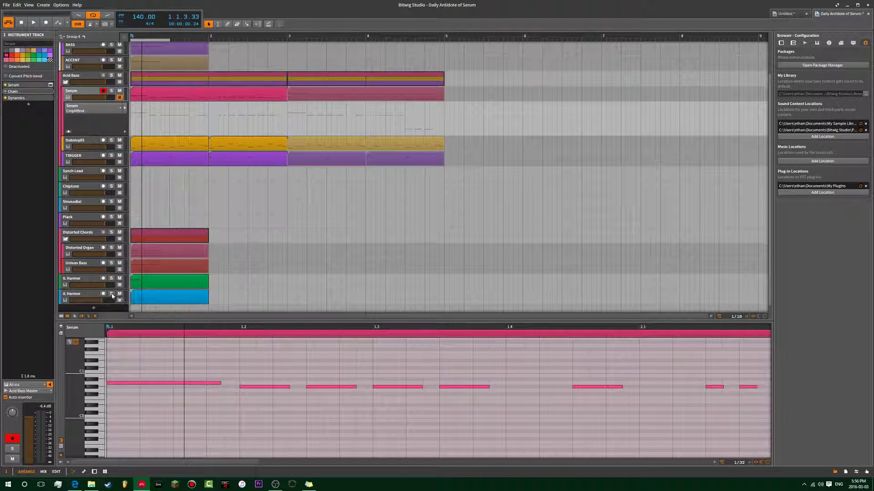
pyautogui.click(86, 296)
pyautogui.click(51, 86)
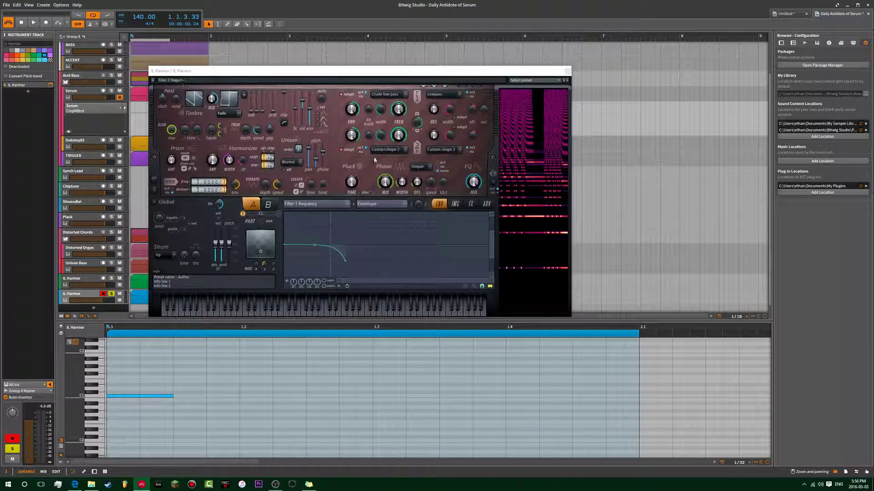
# Step: Adjust the phaser mix and width in small amounts while repeatedly starting and stopping the loop
pyautogui.click(385, 182)
pyautogui.press('space')
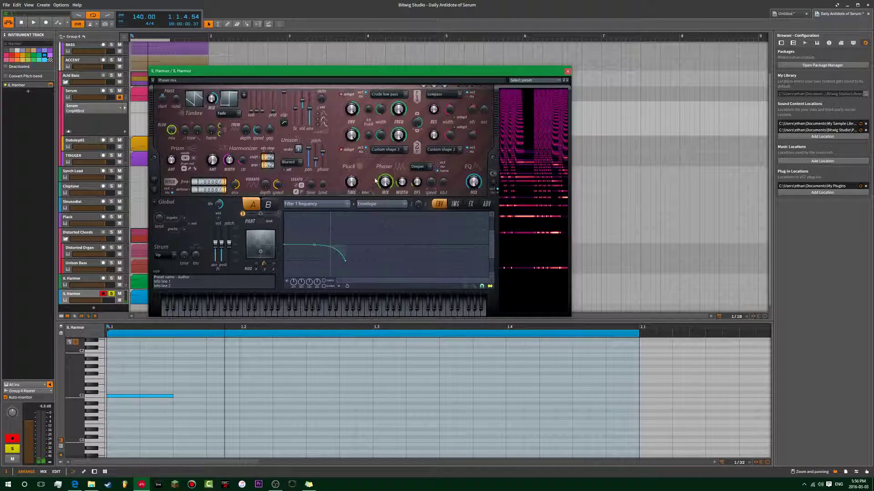
pyautogui.press('space')
pyautogui.press('space')
pyautogui.press('space')
pyautogui.press('space')
pyautogui.press('space')
pyautogui.moveTo(384, 187); pyautogui.dragTo(402, 181)
pyautogui.press('space')
pyautogui.press('space')
pyautogui.press('space')
pyautogui.press('space')
pyautogui.press('space')
pyautogui.press('space')
pyautogui.press('space')
pyautogui.press('space')
pyautogui.press('space')
pyautogui.press('space')
pyautogui.press('space')
pyautogui.press('space')
pyautogui.press('space')
pyautogui.press('space')
pyautogui.press('space')
pyautogui.press('space')
pyautogui.press('space')
pyautogui.press('space')
pyautogui.press('space')
pyautogui.press('space')
pyautogui.press('space')
pyautogui.press('space')
pyautogui.press('space')
pyautogui.press('space')
pyautogui.press('space')
pyautogui.press('space')
pyautogui.press('space')
pyautogui.press('space')
pyautogui.press('space')
pyautogui.press('space')
pyautogui.press('space')
pyautogui.press('space')
pyautogui.press('space')
pyautogui.press('space')
pyautogui.press('space')
pyautogui.press('space')
pyautogui.press('space')
pyautogui.press('space')
pyautogui.press('space')
pyautogui.press('space')
pyautogui.moveTo(402, 188); pyautogui.dragTo(402, 181)
pyautogui.press('space')
pyautogui.press('space')
pyautogui.press('space')
pyautogui.press('space')
pyautogui.press('space')
pyautogui.press('space')
pyautogui.press('space')
pyautogui.press('space')
pyautogui.press('space')
# Step: Compare the original Harmor sound with the rebuilt one by soloing the original track and switching back
pyautogui.click(111, 278)
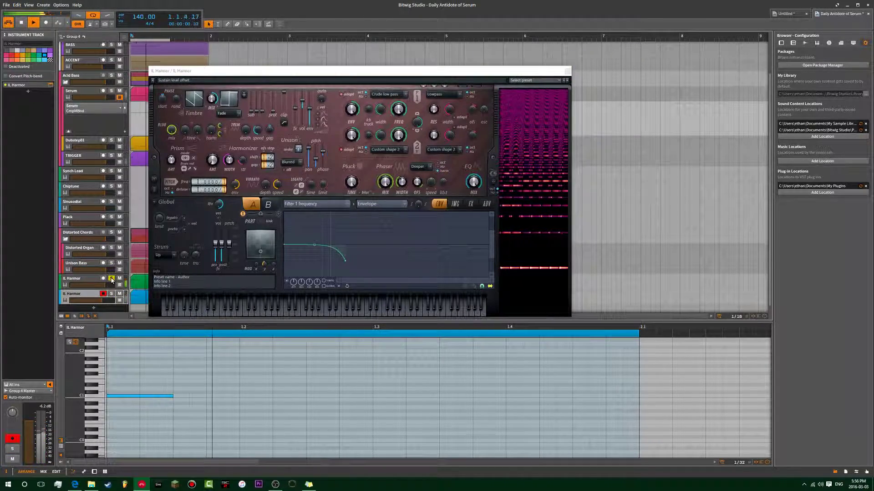
pyautogui.click(111, 294)
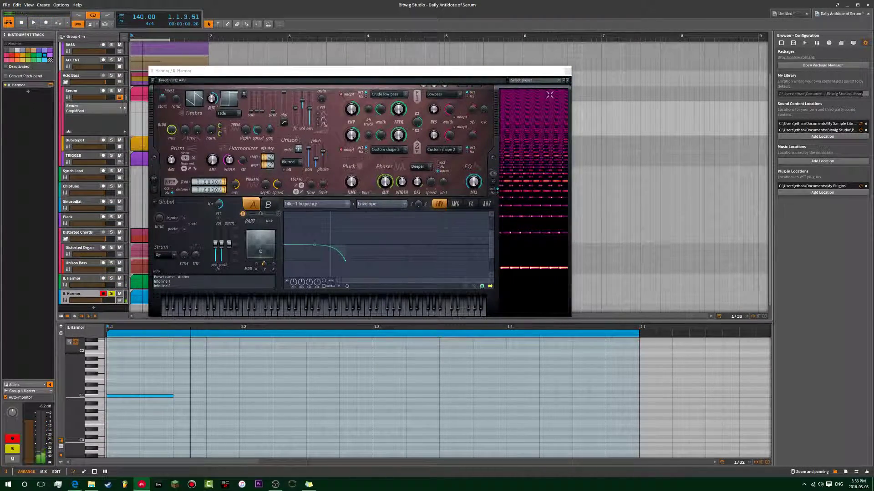
# Step: Fine-tune the reverb wet level in the rebuilt Harmor's effects, toggling the track's solo to judge the sound
pyautogui.click(111, 294)
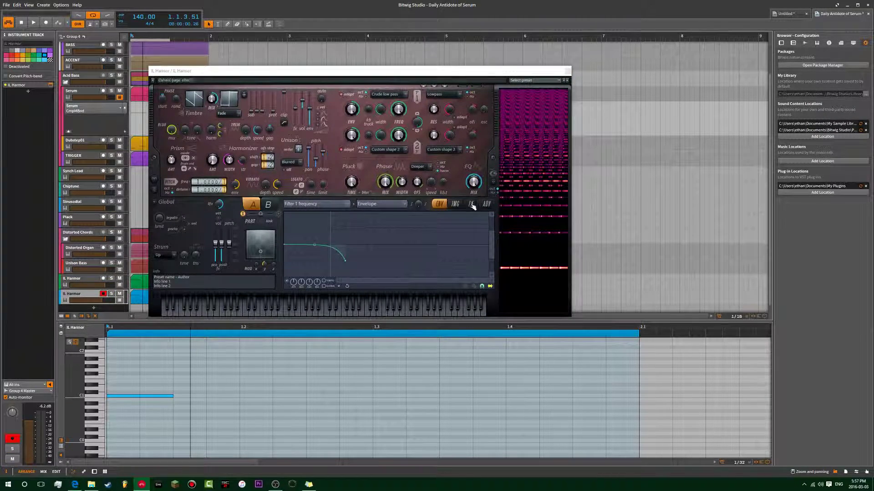
pyautogui.click(472, 204)
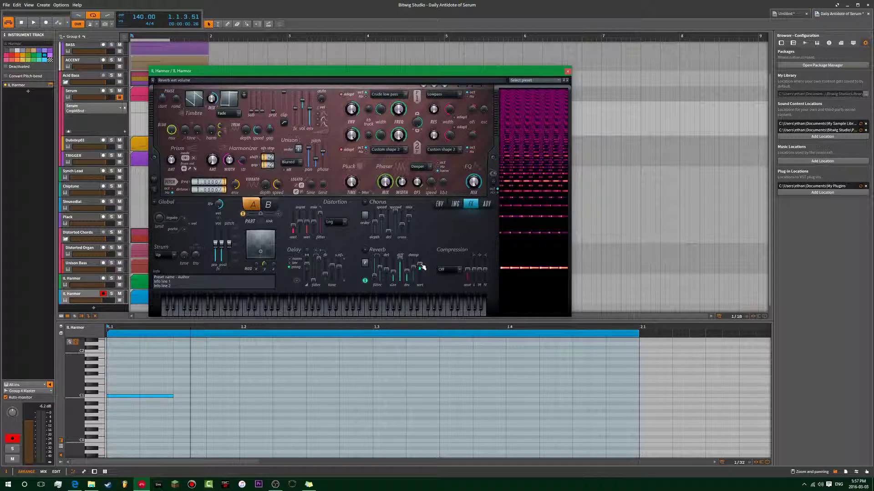
pyautogui.moveTo(420, 265); pyautogui.dragTo(419, 267)
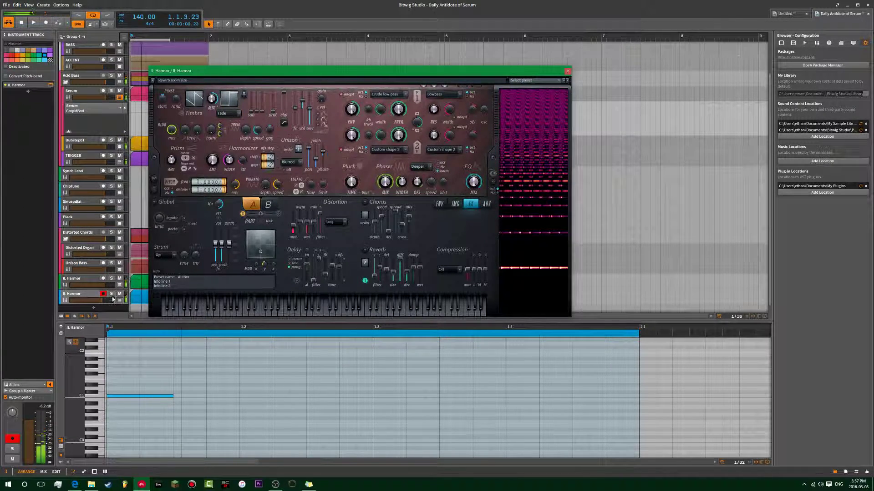
pyautogui.click(111, 294)
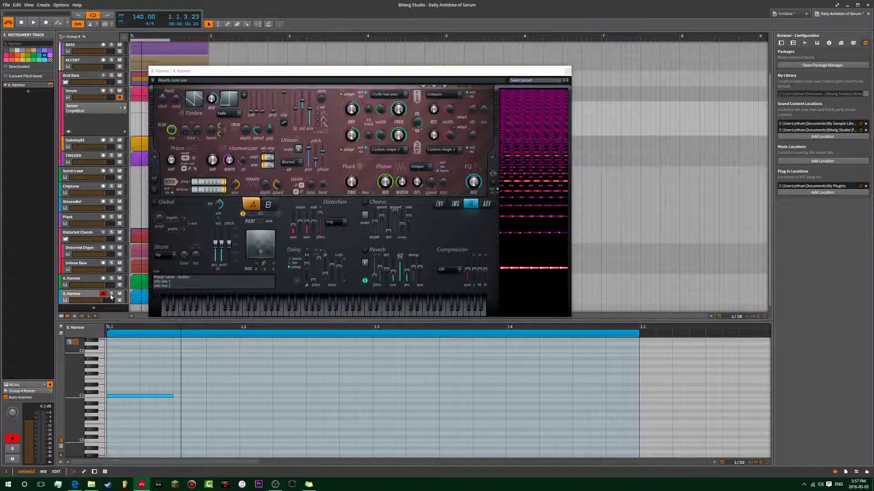
pyautogui.click(423, 270)
pyautogui.moveTo(423, 270); pyautogui.dragTo(420, 269)
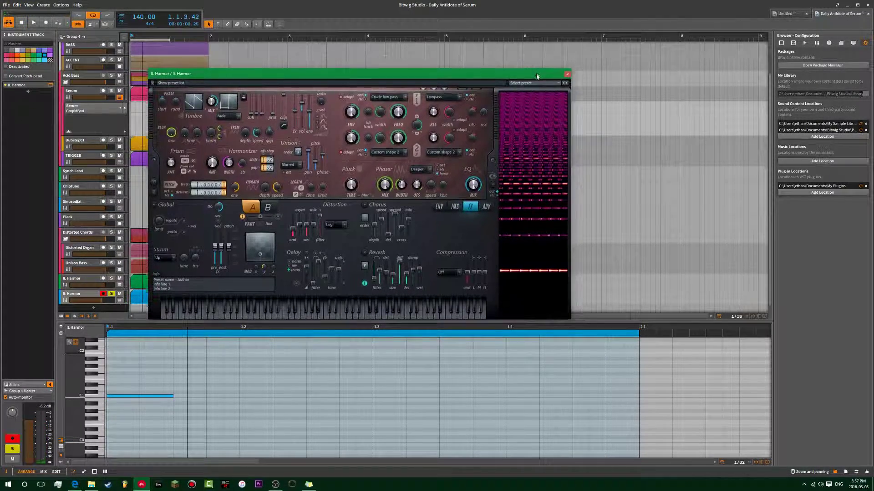
# Step: Close the rebuilt Harmor's plug-in window and clear the clip selection in the arrangement
pyautogui.click(567, 71)
pyautogui.click(422, 221)
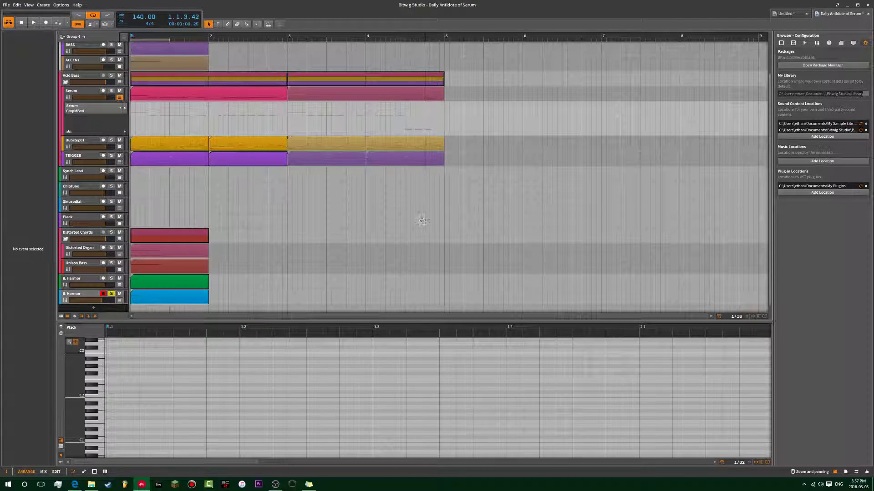